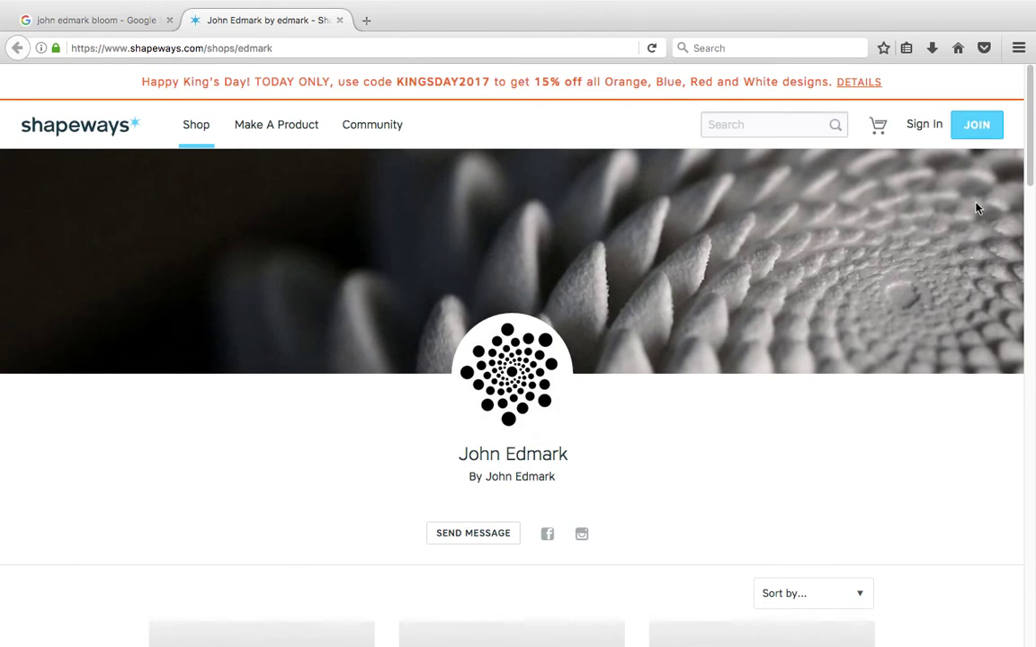
# Look through all the bloom sculptures offered in the Shapeways shop.
pyautogui.moveTo(1031, 168); pyautogui.dragTo(1033, 242)
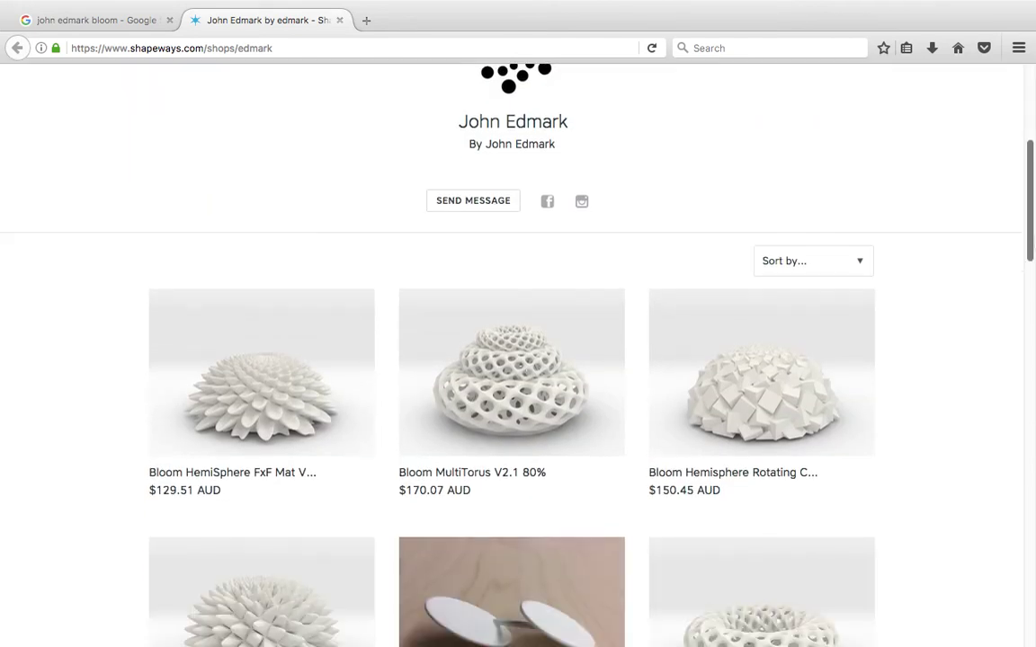
pyautogui.scroll(-4, 639, 361)
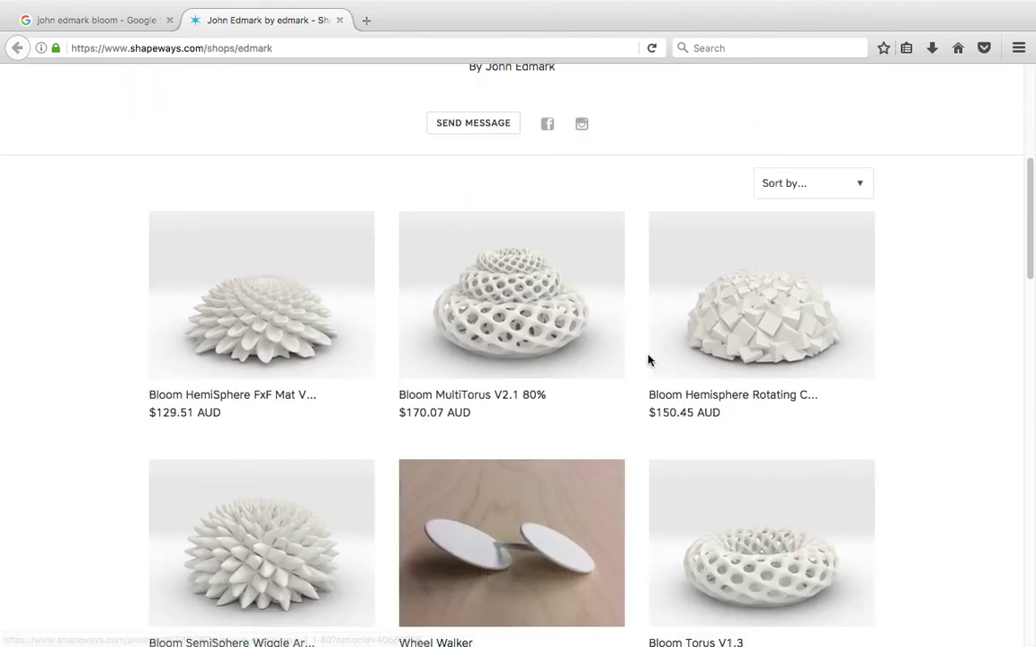
pyautogui.scroll(-1, 430, 329)
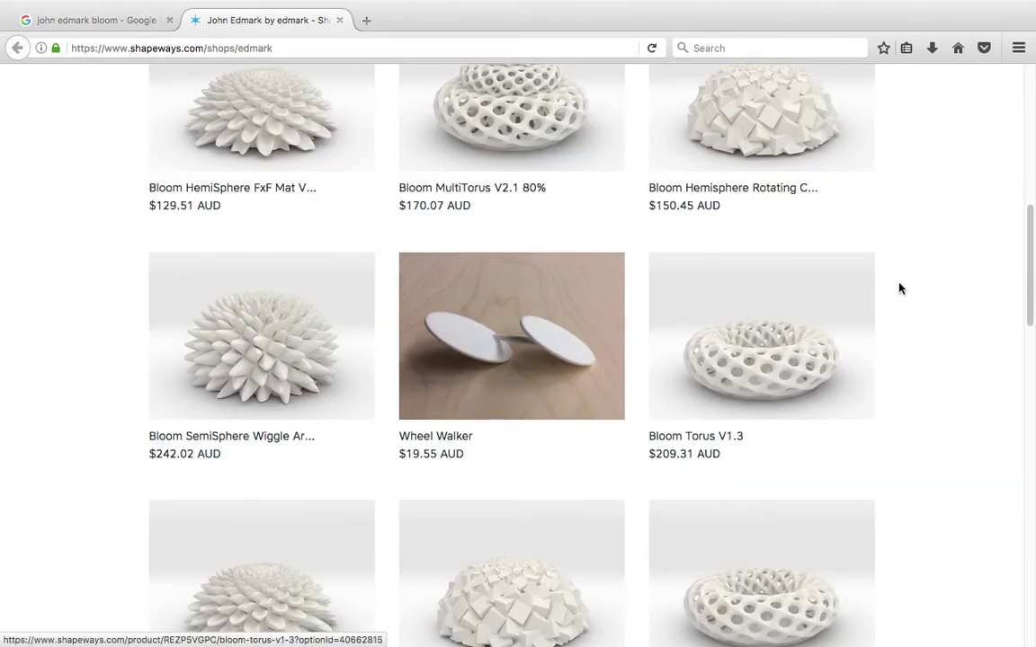
pyautogui.scroll(-4, 1030, 278)
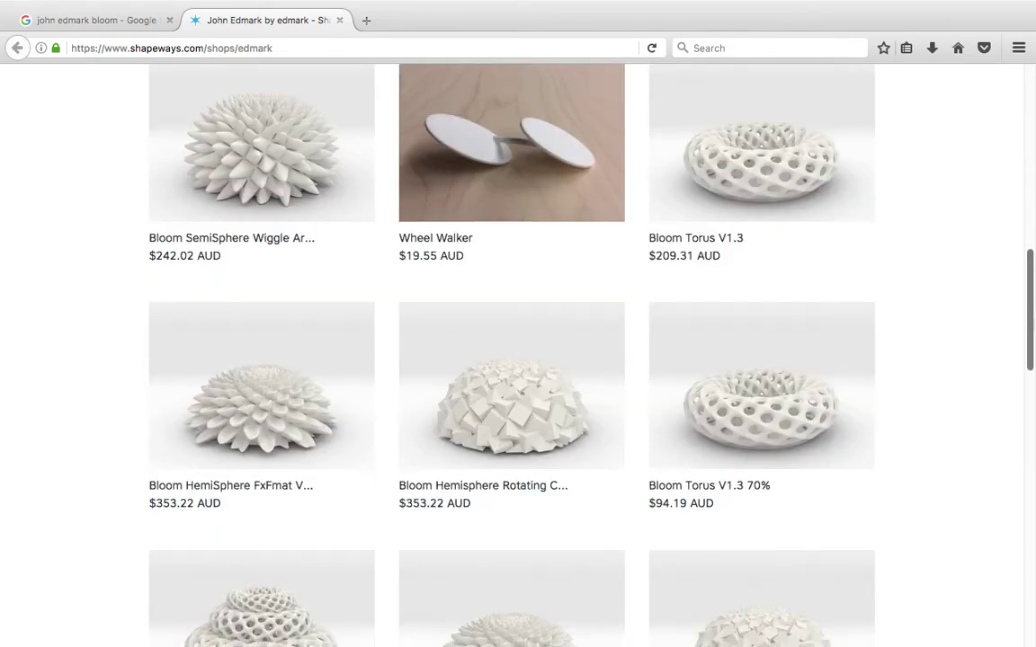
pyautogui.scroll(-1, 895, 356)
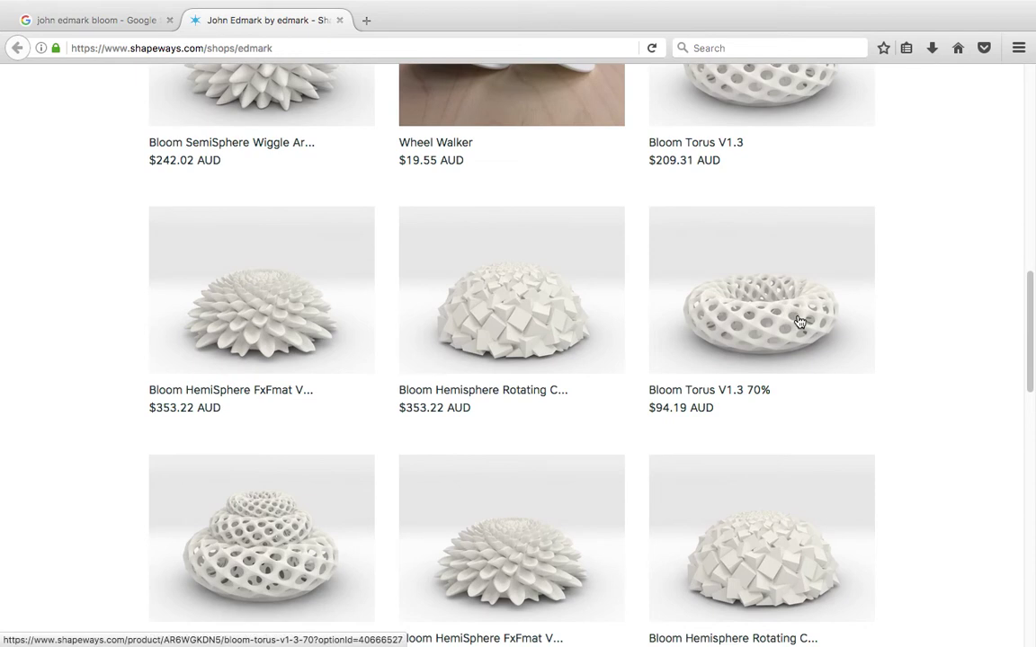
pyautogui.scroll(-2, 1030, 326)
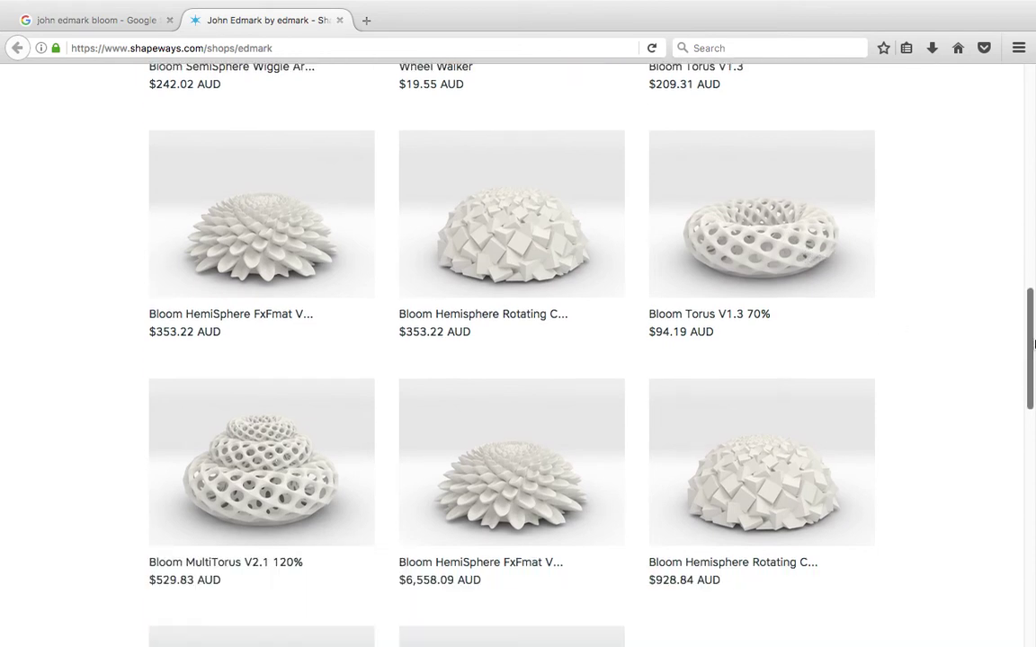
pyautogui.moveTo(1030, 346); pyautogui.dragTo(1031, 431)
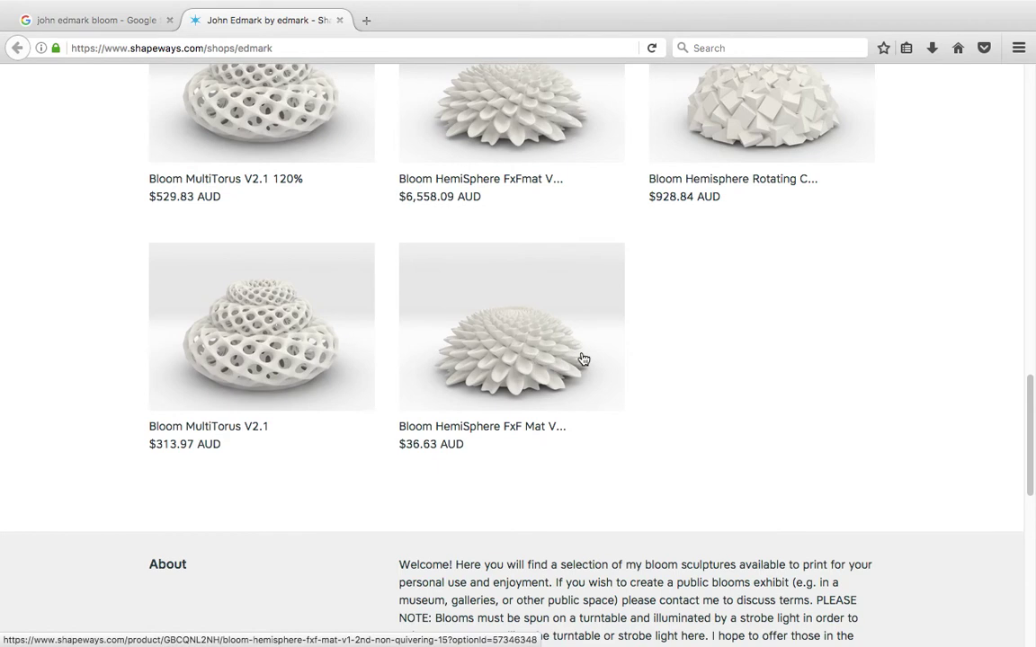
pyautogui.scroll(-2, 596, 378)
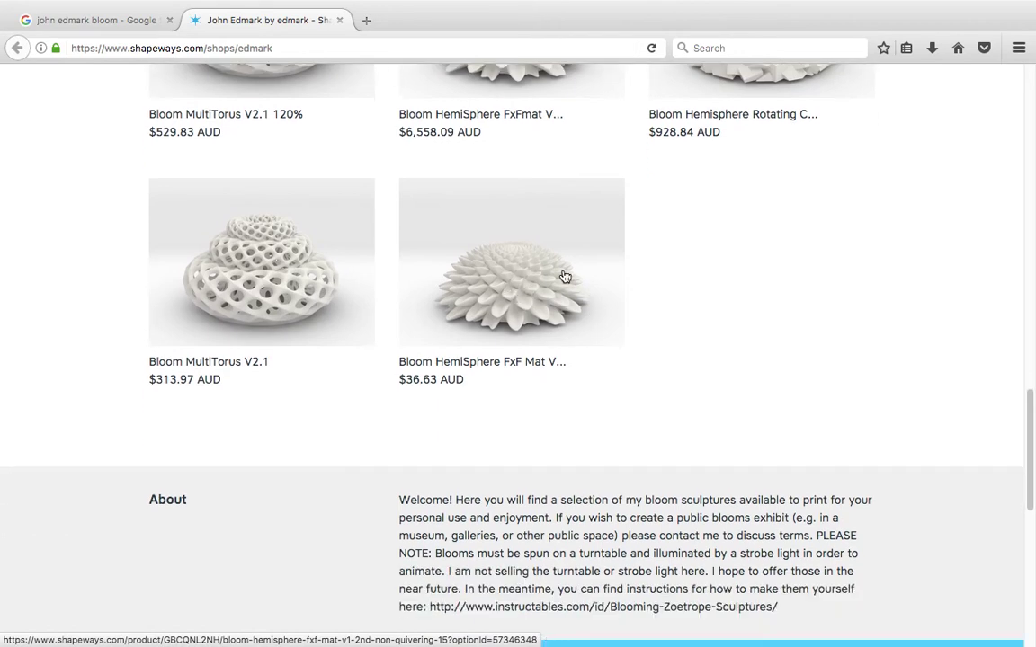
# Open the small Bloom HemiSphere FxF Mat V1 2nd Non-quivering 15% product and examine its preview, description and video.
pyautogui.click(521, 279)
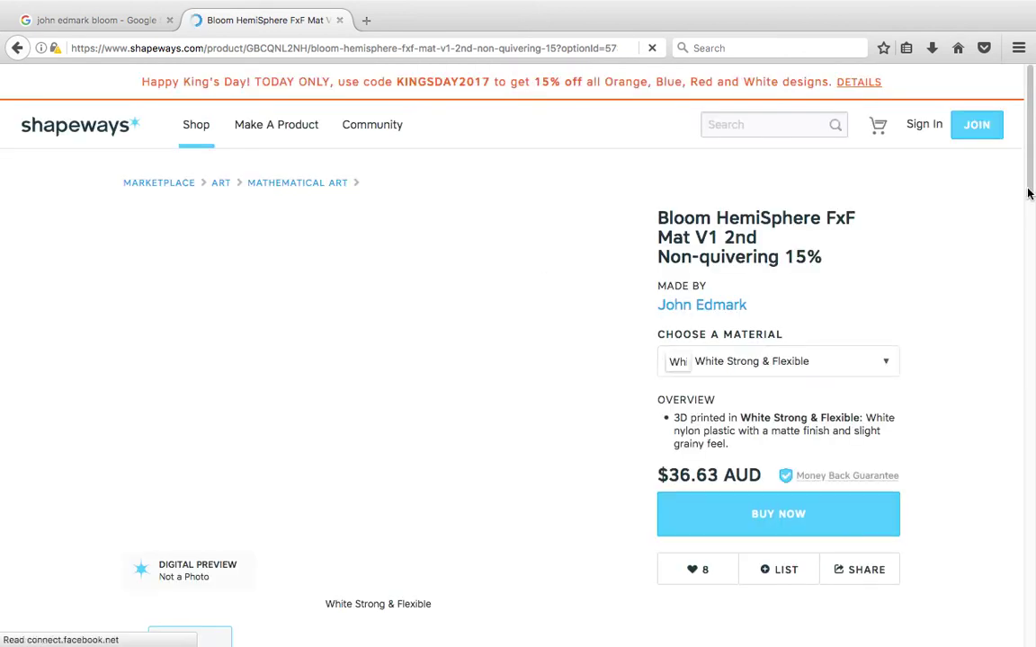
pyautogui.scroll(-1, 317, 346)
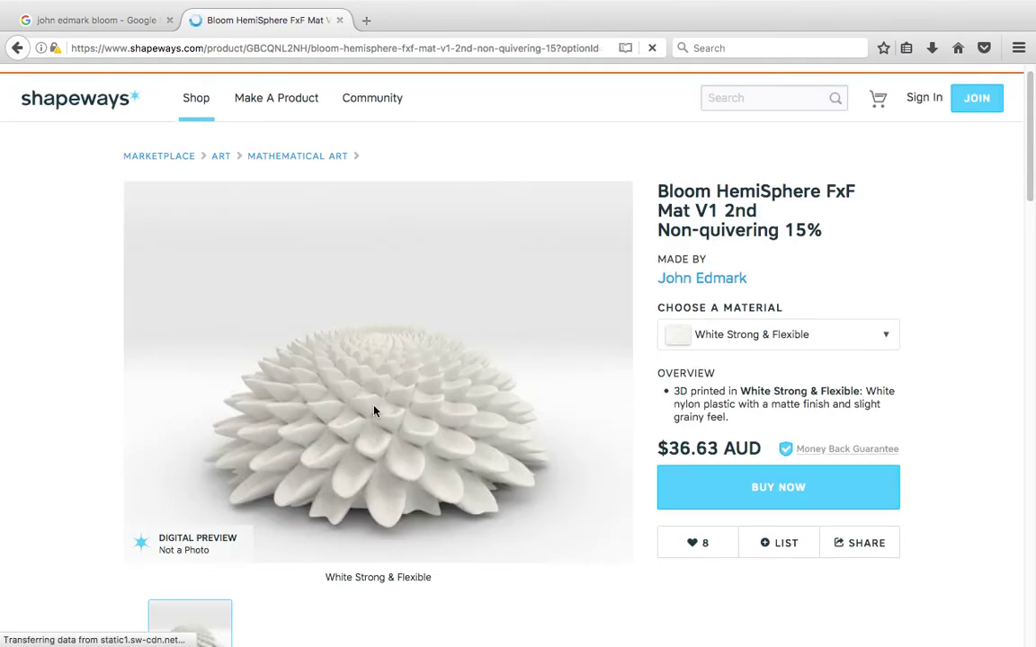
pyautogui.scroll(-1, 423, 403)
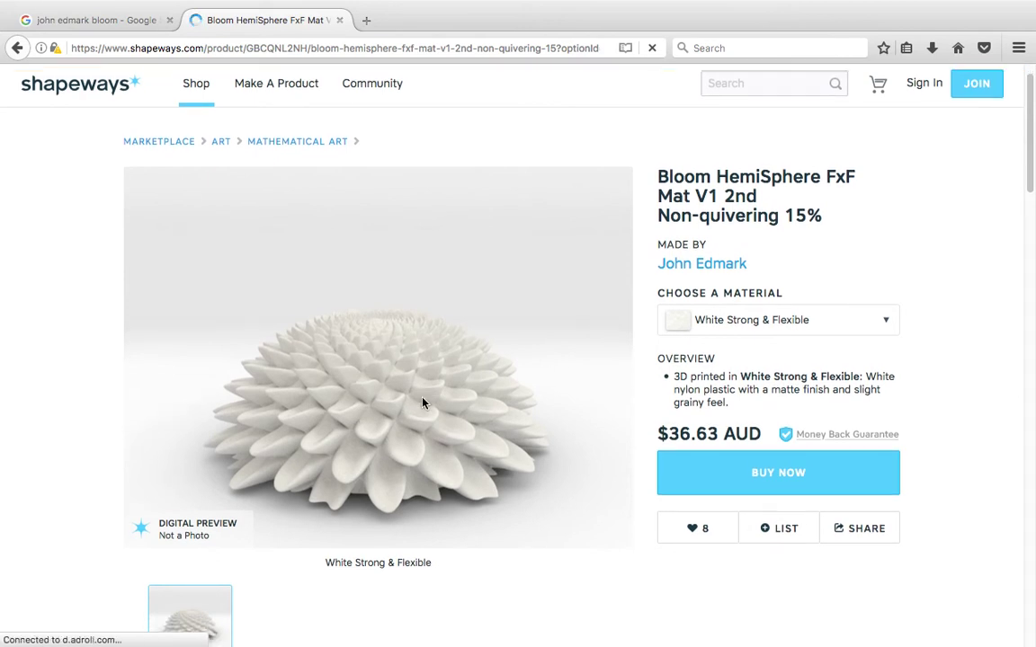
pyautogui.scroll(-10, 422, 403)
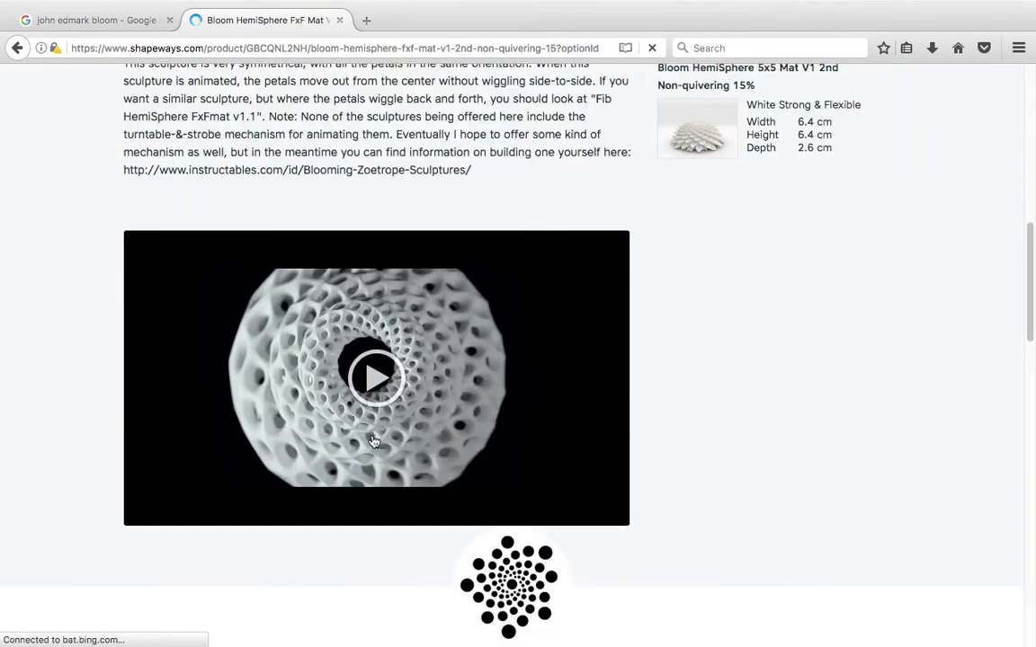
# Switch to the Google image results for the bloom sculptures and examine the different phyllotactic forms.
pyautogui.click(143, 21)
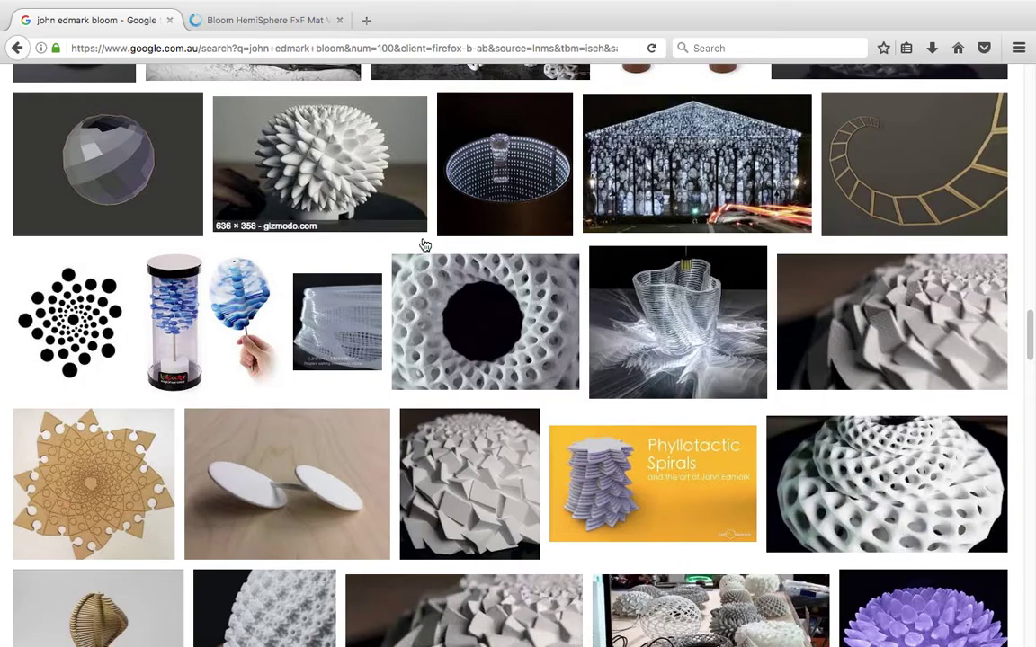
pyautogui.scroll(10, 454, 273)
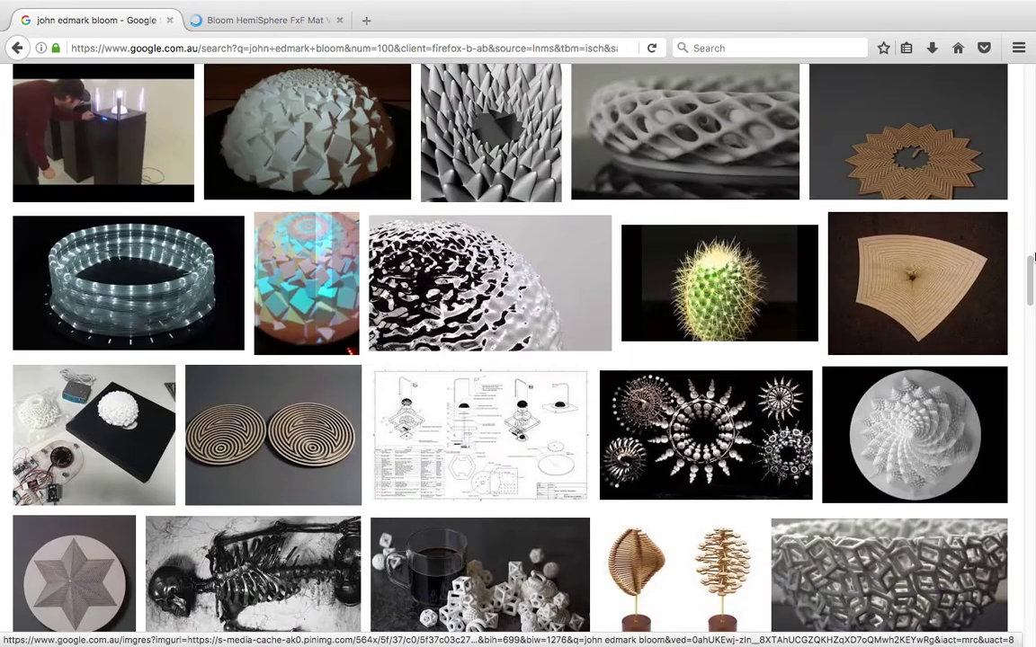
pyautogui.scroll(5, 1029, 234)
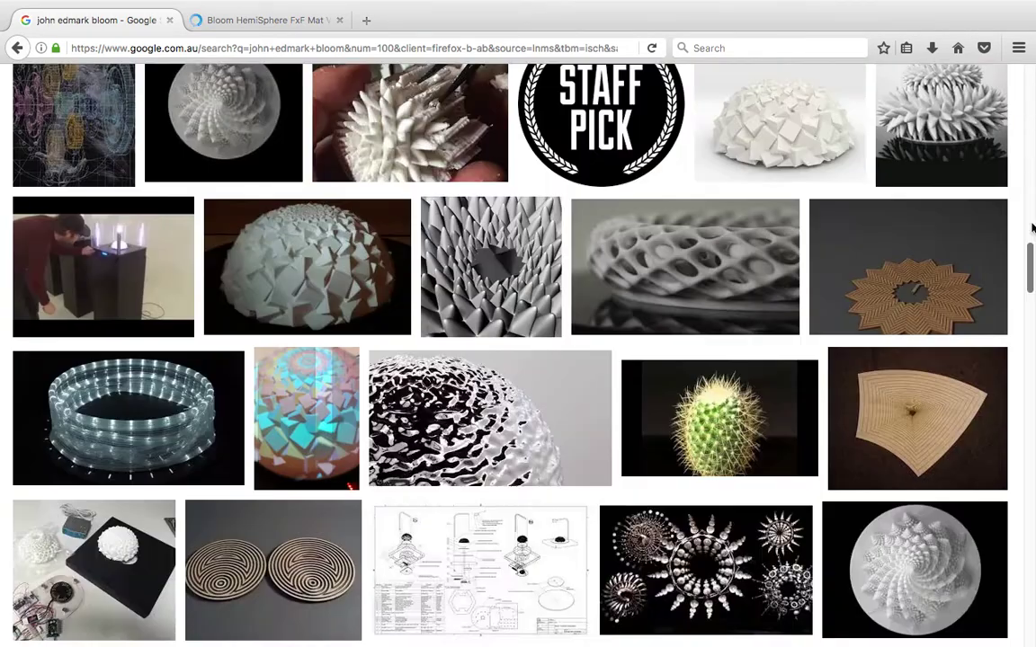
pyautogui.scroll(15, 1031, 221)
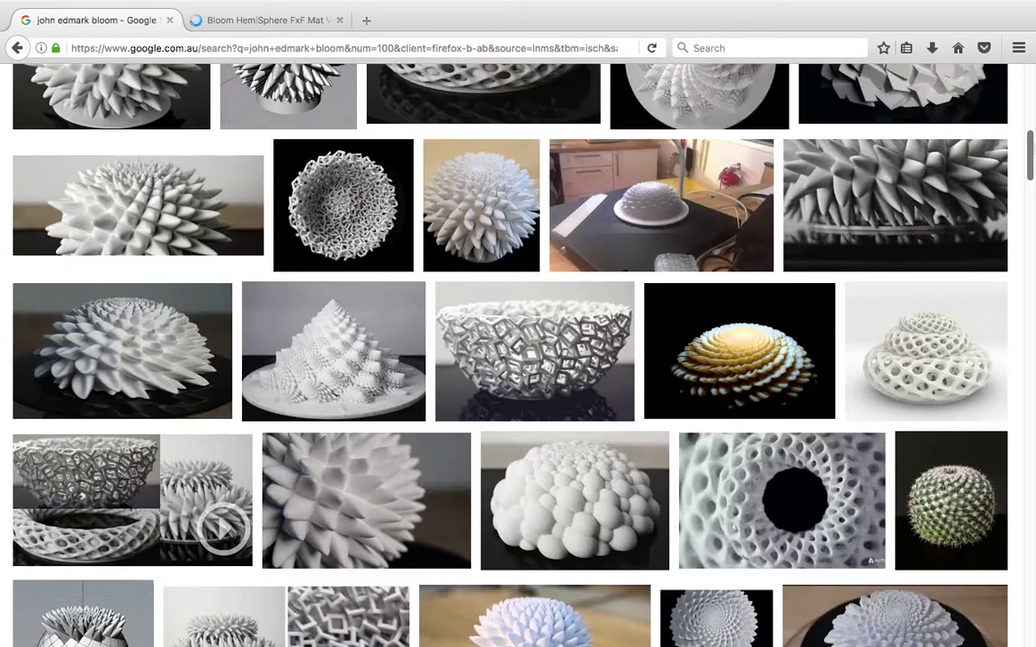
pyautogui.moveTo(1032, 154); pyautogui.dragTo(1032, 305)
pyautogui.scroll(-10, 957, 342)
pyautogui.scroll(3, 957, 341)
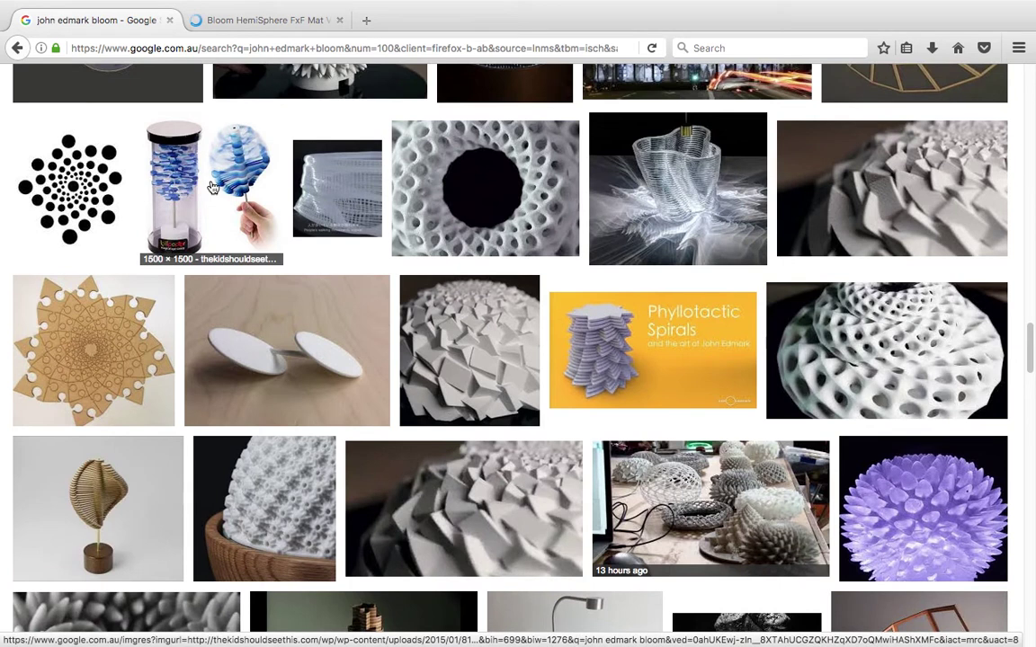
pyautogui.scroll(1, 151, 200)
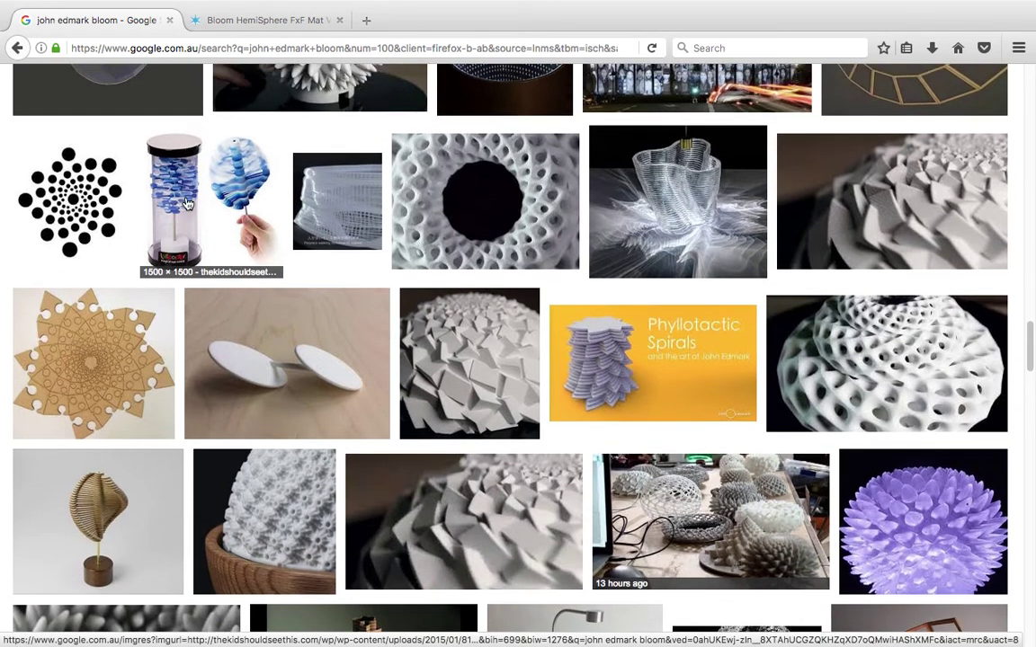
pyautogui.moveTo(1027, 344); pyautogui.dragTo(1022, 293)
pyautogui.scroll(12, 1025, 297)
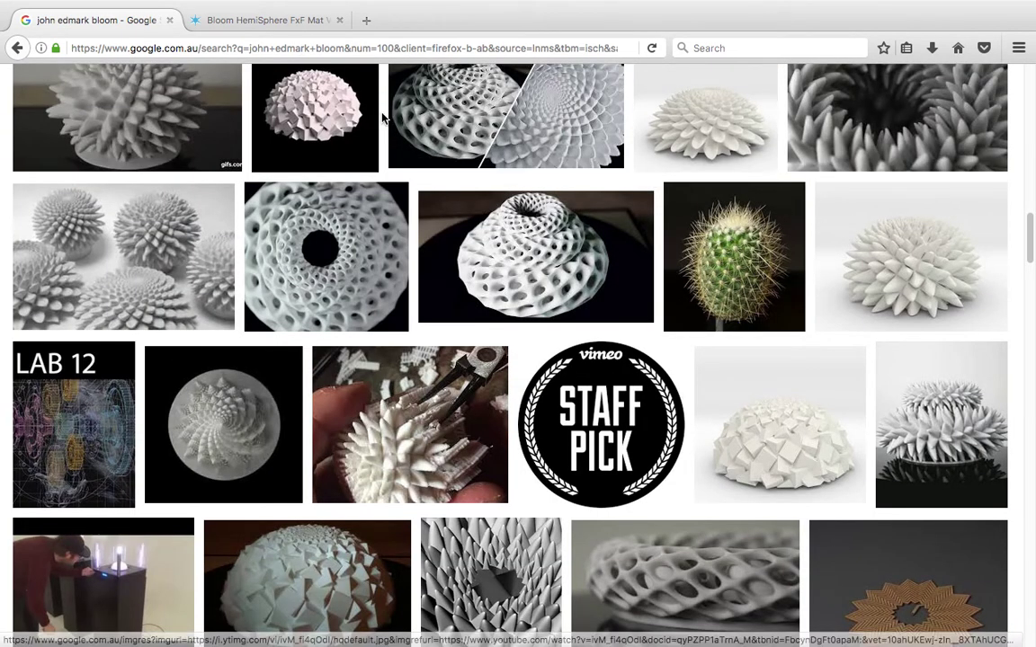
# Switch to Blender and examine the finished monkey-head bloom up close, from the side and from above.
pyautogui.hotkey('ctrl', 'Right')
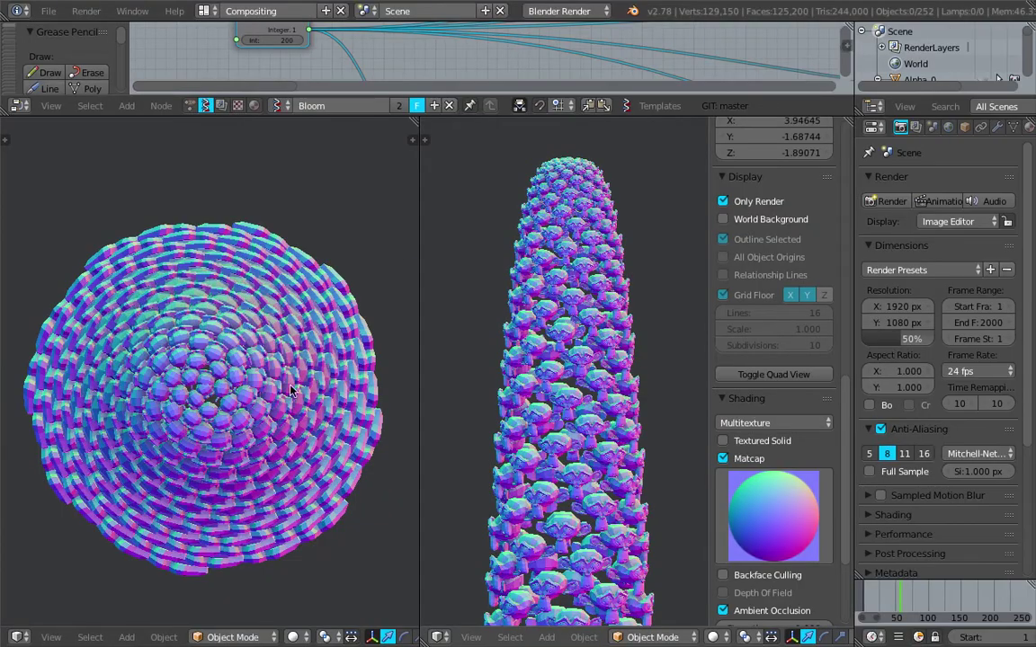
pyautogui.moveTo(216, 437); pyautogui.dragTo(252, 367, button='middle')
pyautogui.scroll(4, 252, 368)
pyautogui.moveTo(260, 426); pyautogui.dragTo(449, 295, button='middle')
pyautogui.scroll(3, 269, 250)
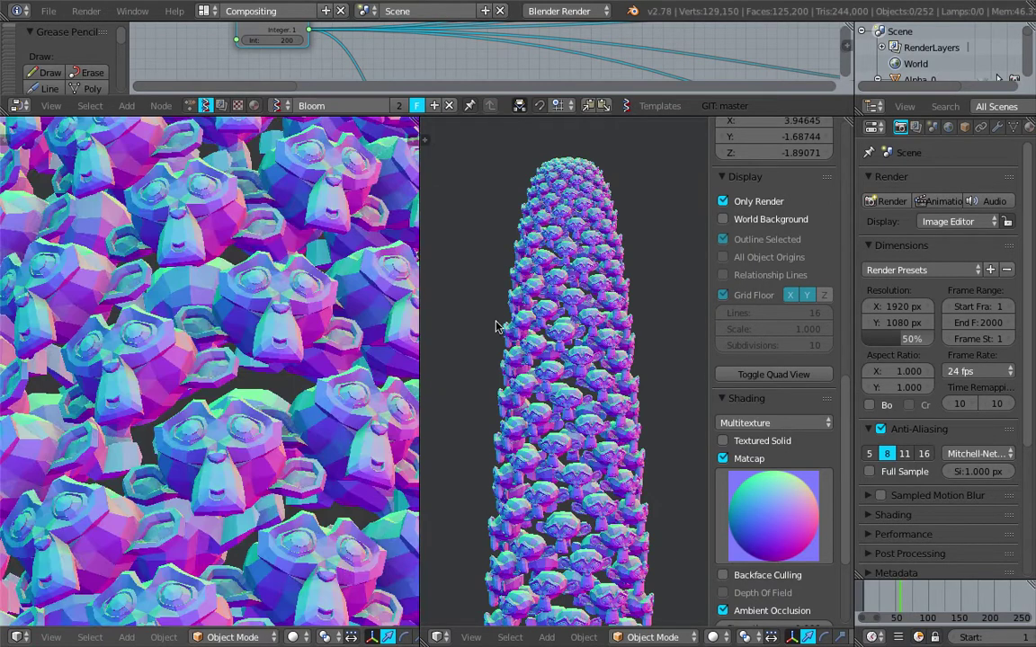
pyautogui.moveTo(575, 243); pyautogui.dragTo(590, 458, button='middle')
pyautogui.moveTo(219, 311); pyautogui.dragTo(245, 377, button='middle')
pyautogui.scroll(-2, 166, 378)
pyautogui.scroll(-5, 166, 377)
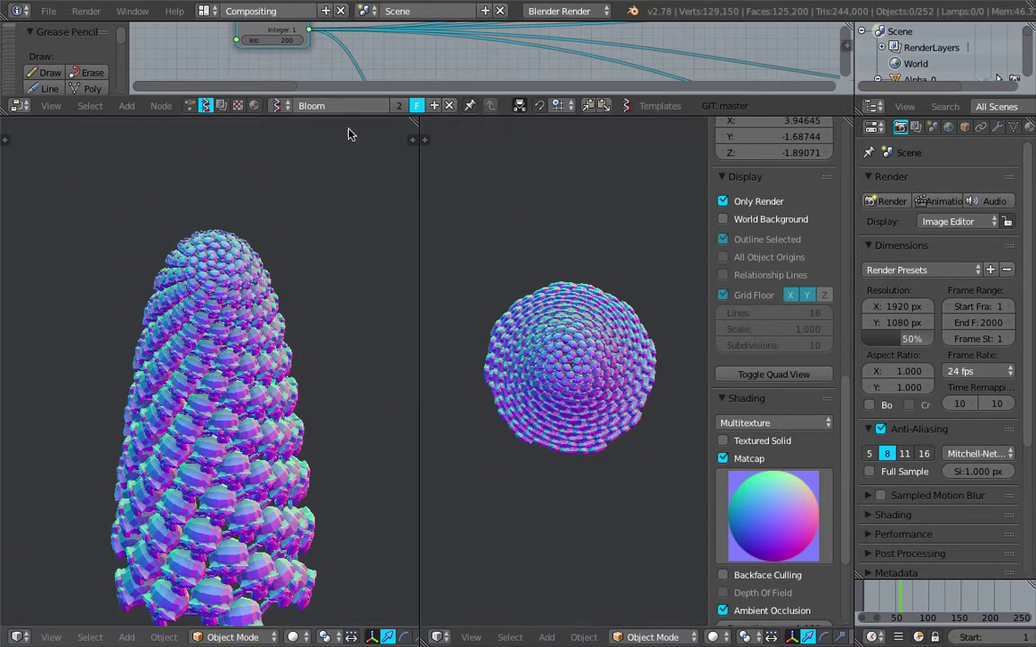
# Enlarge the node editor area and examine the complete Bloom node tree.
pyautogui.moveTo(361, 96); pyautogui.dragTo(360, 331)
pyautogui.scroll(-5, 520, 194)
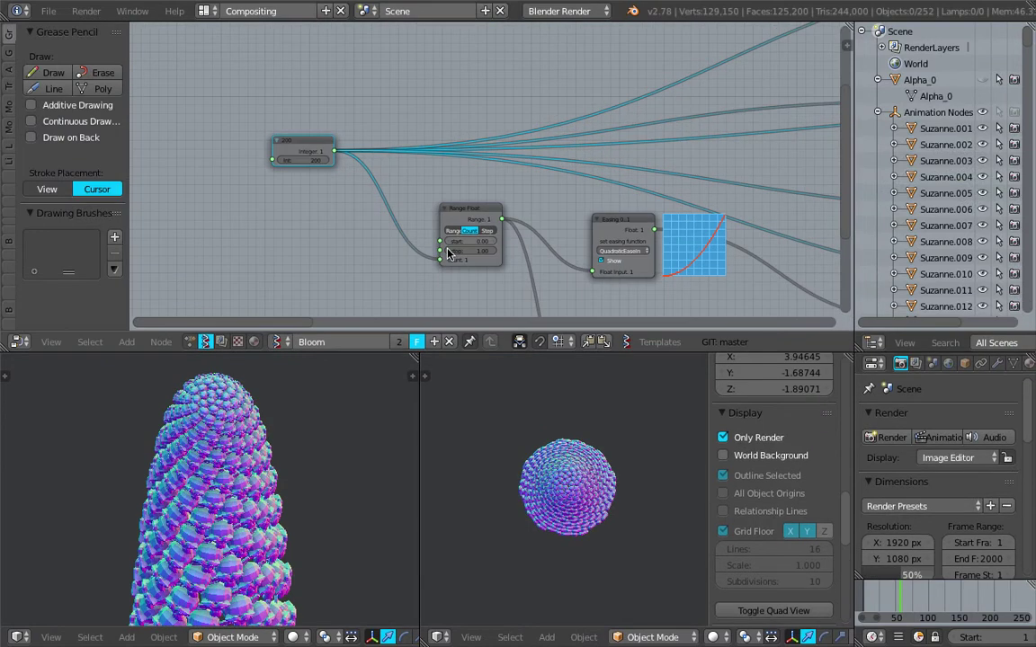
pyautogui.moveTo(521, 194); pyautogui.dragTo(493, 194, button='middle')
pyautogui.scroll(-2, 492, 193)
pyautogui.moveTo(350, 130); pyautogui.dragTo(382, 124, button='middle')
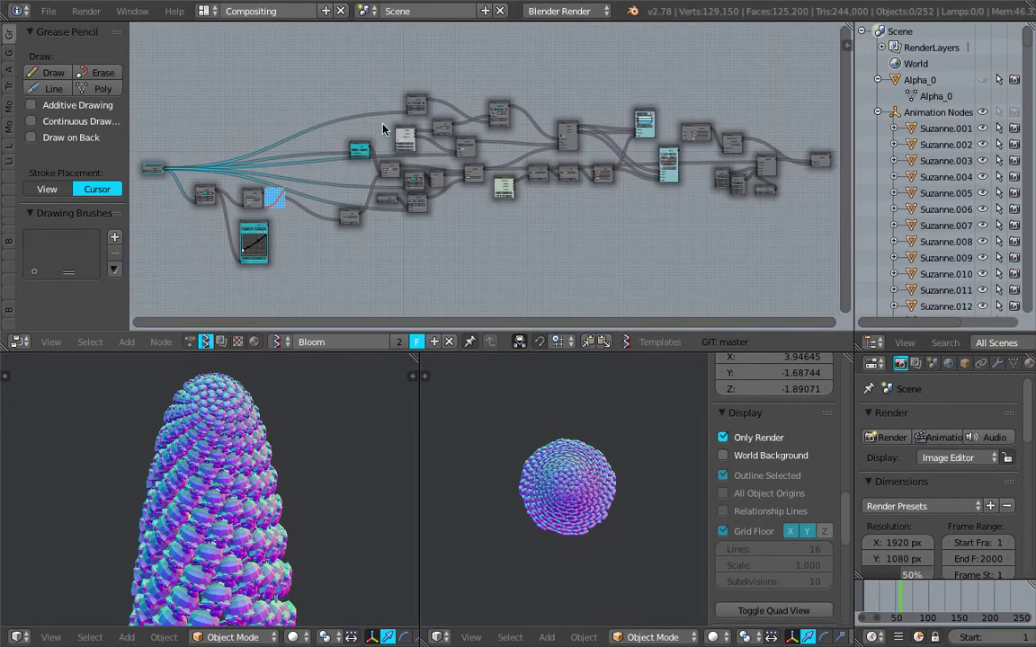
# Start a new scene by reloading the start-up file.
pyautogui.click(50, 12)
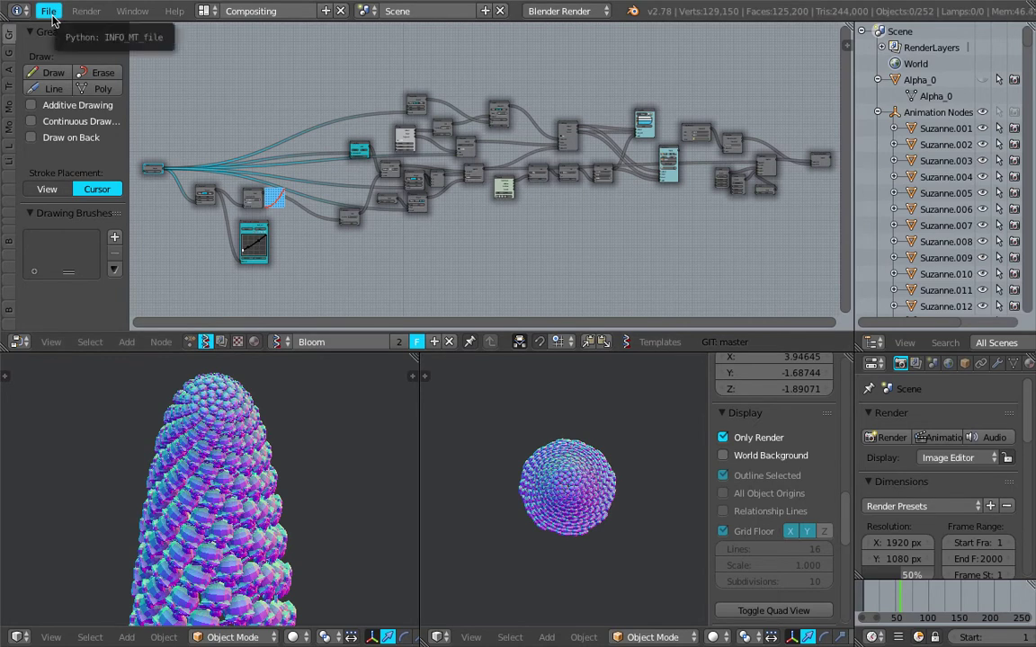
pyautogui.click(61, 30)
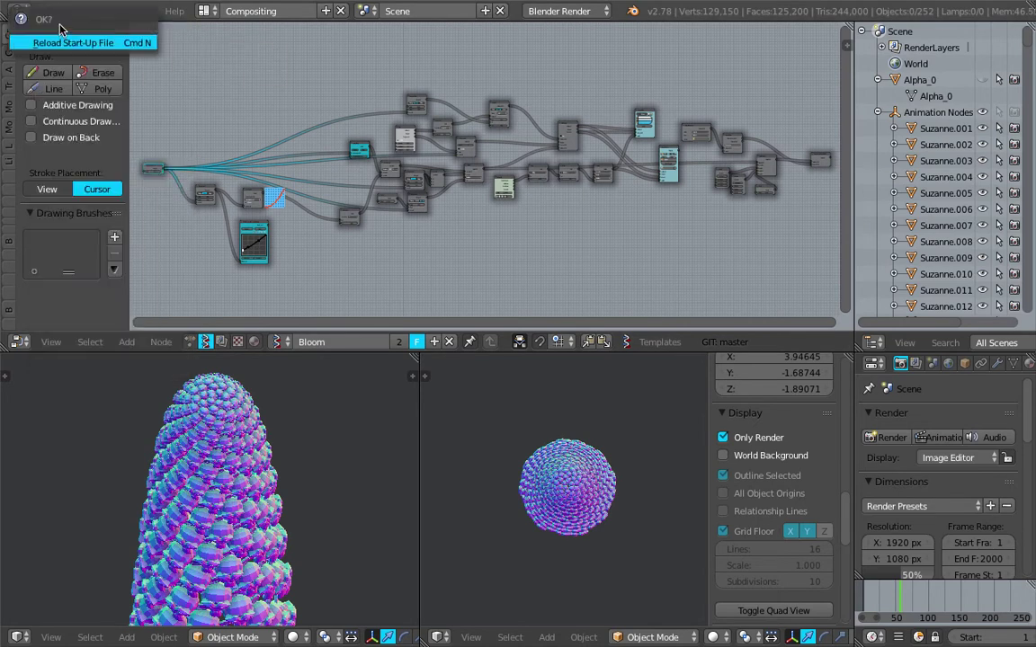
pyautogui.click(72, 42)
# Delete all default objects from the new scene.
pyautogui.moveTo(564, 270); pyautogui.dragTo(580, 262, button='middle')
pyautogui.press('a')
pyautogui.press('a')
pyautogui.press('x')
pyautogui.click(575, 264)
# In the Compositing screen layout, merge the image editor area into the 3D view and create a new Sverchok node tree.
pyautogui.click(205, 10)
pyautogui.click(227, 68)
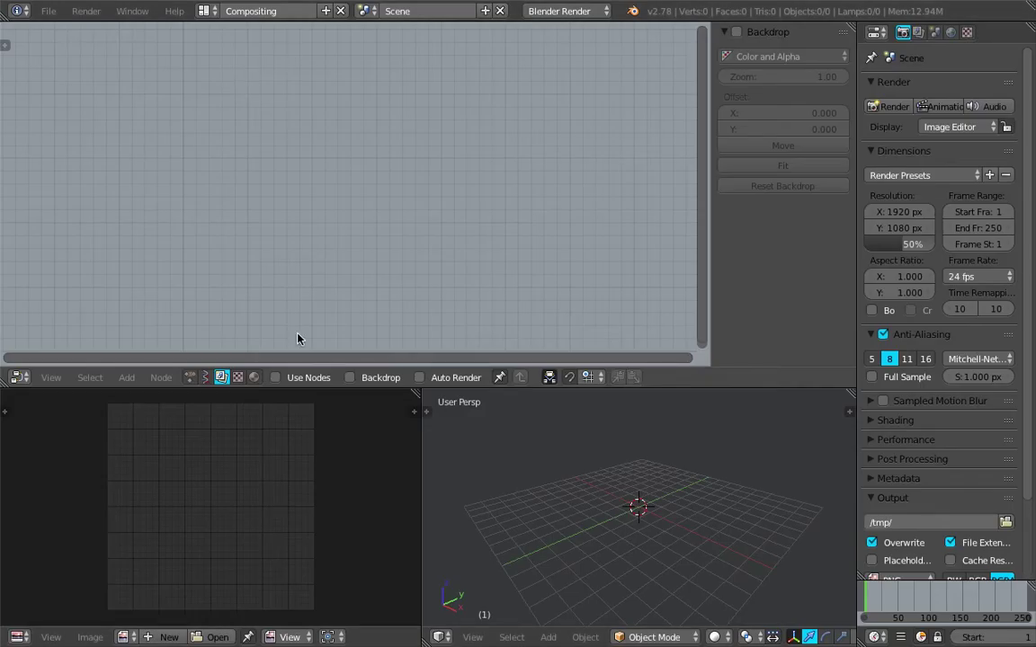
pyautogui.click(205, 378)
pyautogui.moveTo(418, 393); pyautogui.dragTo(310, 411)
pyautogui.click(345, 377)
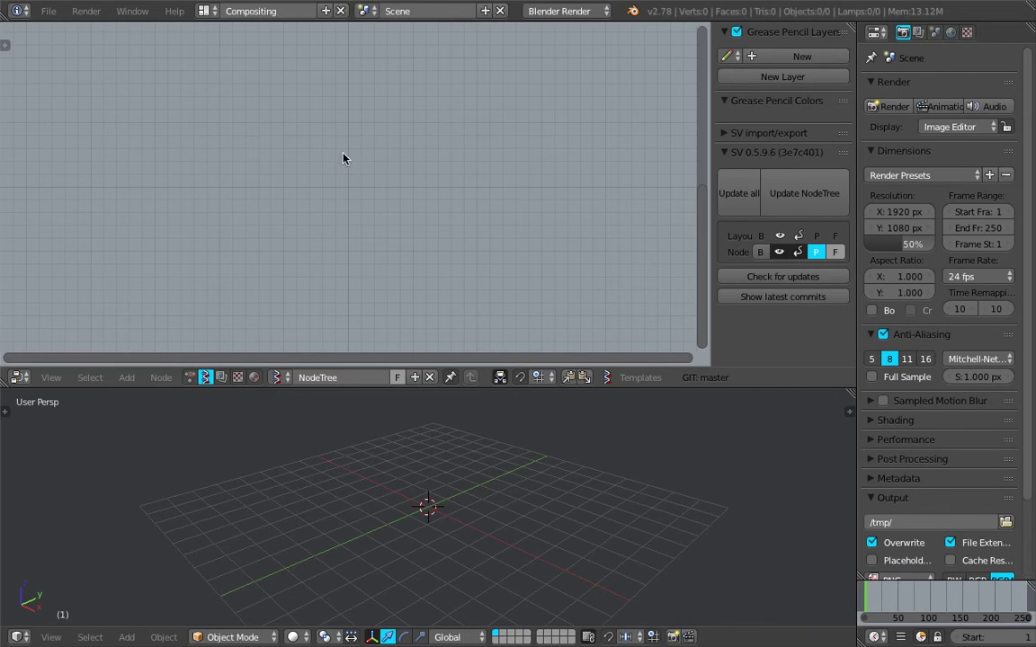
# Search for "scrip" and add a Scripted Node to the middle of the node editor.
pyautogui.hotkey('shift', 'a')
pyautogui.click(359, 171)
pyautogui.write('scrip')
pyautogui.press('Down')
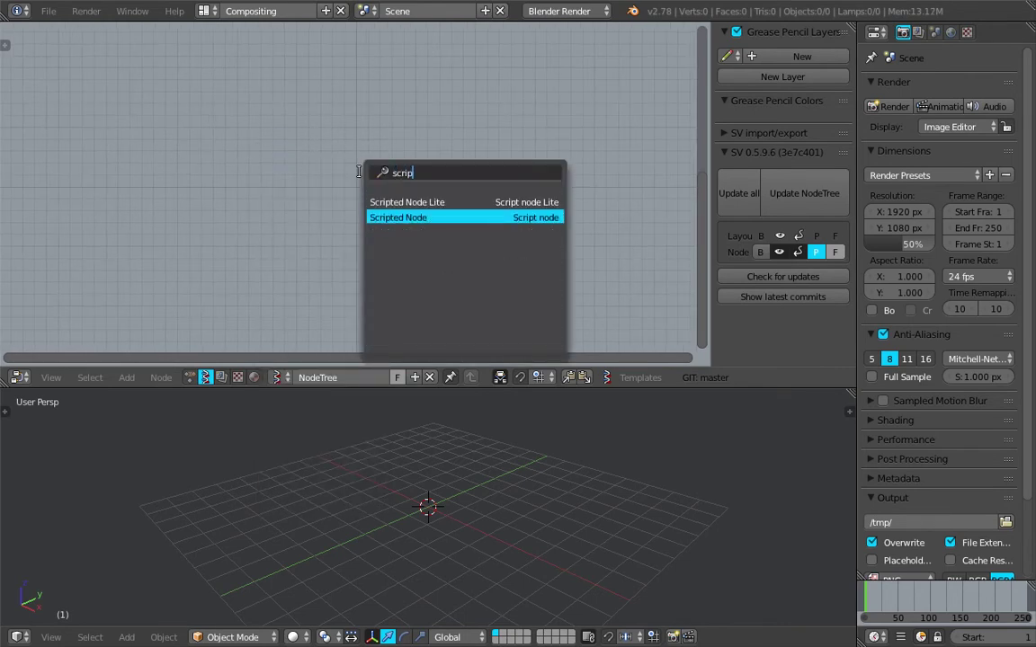
pyautogui.press('Return')
pyautogui.click(333, 191)
# Choose the spiral_fib.py template in the Scripted Node and import it as a text file.
pyautogui.click(361, 187)
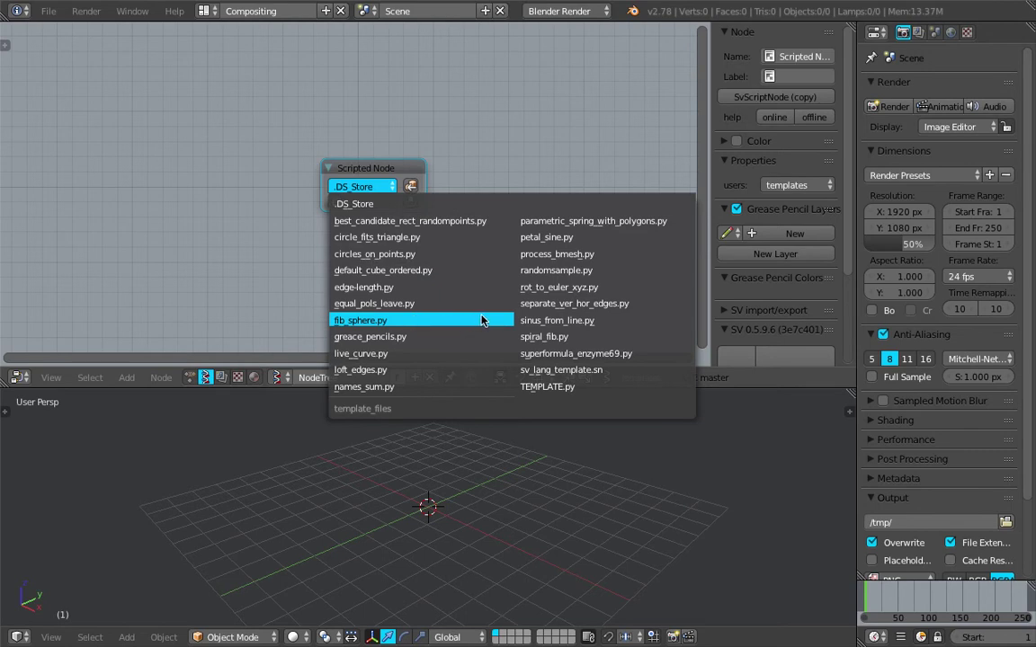
pyautogui.click(559, 338)
pyautogui.scroll(3, 453, 251)
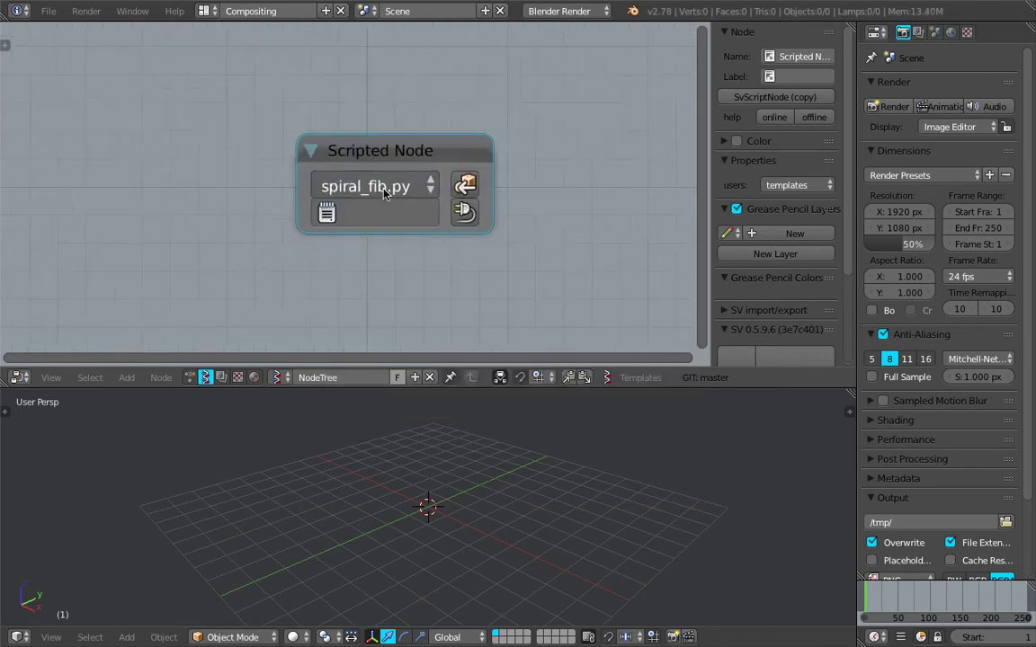
pyautogui.moveTo(296, 146); pyautogui.dragTo(232, 149)
pyautogui.click(451, 180)
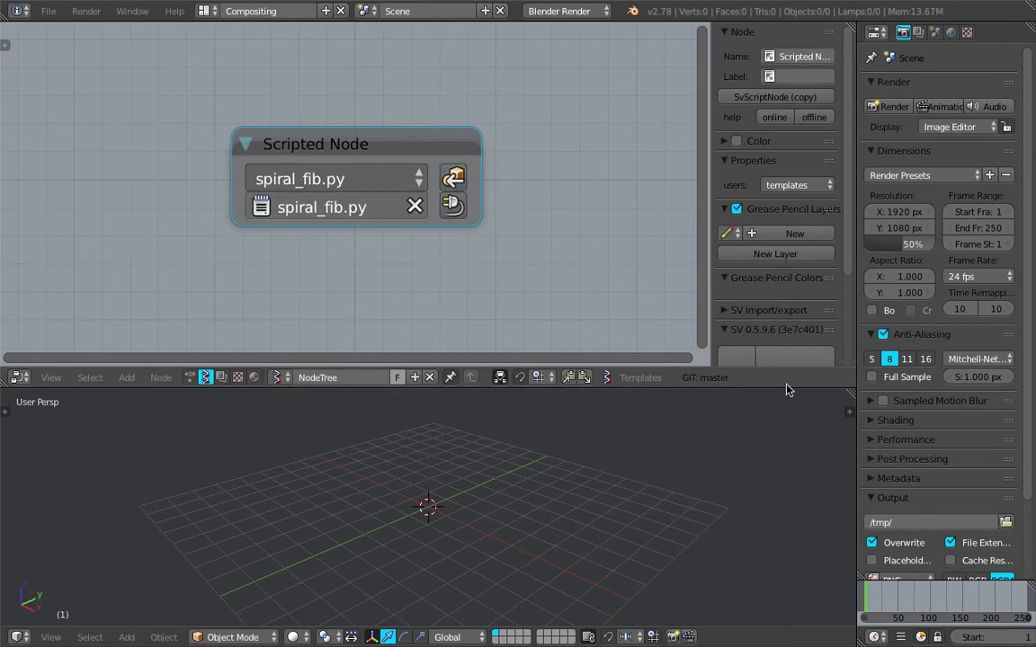
# Open spiral_fib.py in a Text Editor area split off from the 3D view.
pyautogui.moveTo(849, 395); pyautogui.dragTo(356, 414)
pyautogui.click(18, 638)
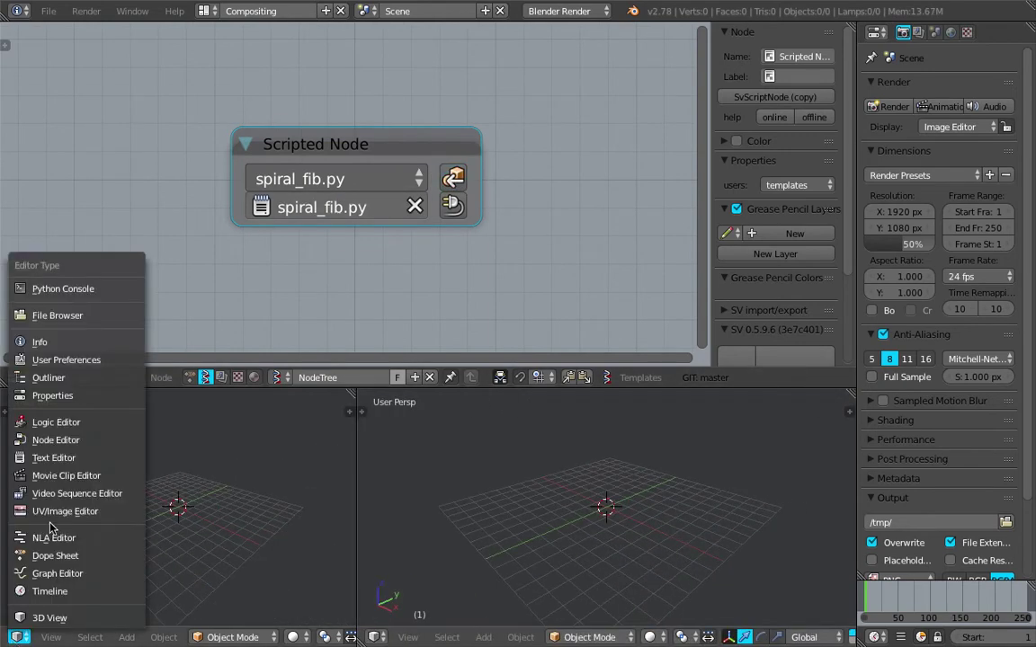
pyautogui.click(63, 457)
pyautogui.click(175, 637)
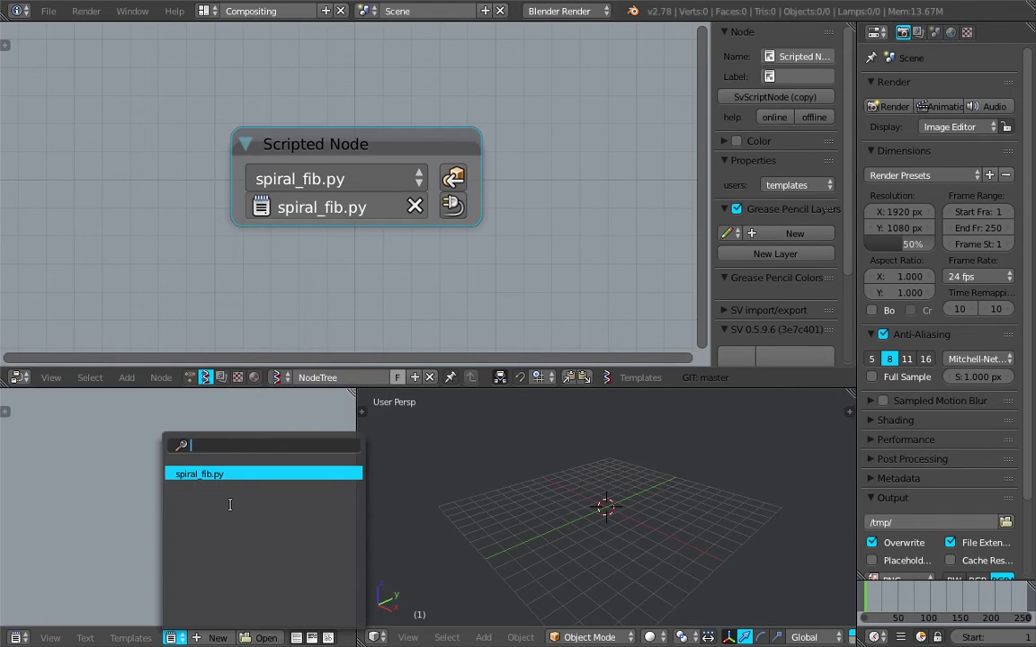
pyautogui.click(225, 476)
pyautogui.keyDown('ctrl'); pyautogui.scroll(-5, 247, 638); pyautogui.keyUp('ctrl')
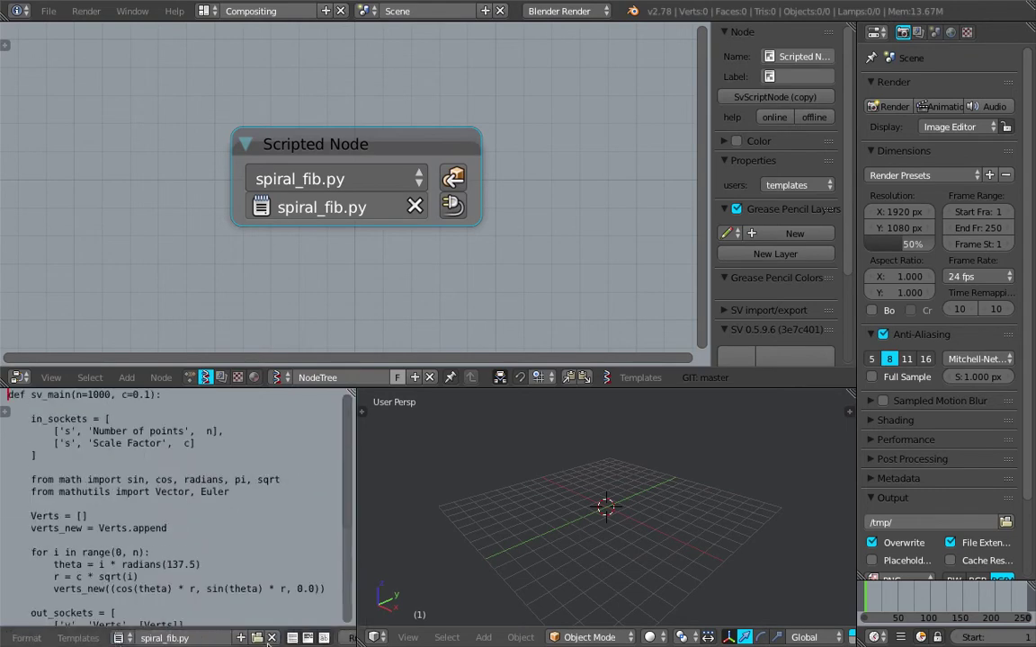
# Show line numbers and syntax highlighting in the Text Editor, widen its area, and look through the spiral_fib.py script.
pyautogui.click(276, 637)
pyautogui.moveTo(357, 547); pyautogui.dragTo(421, 547)
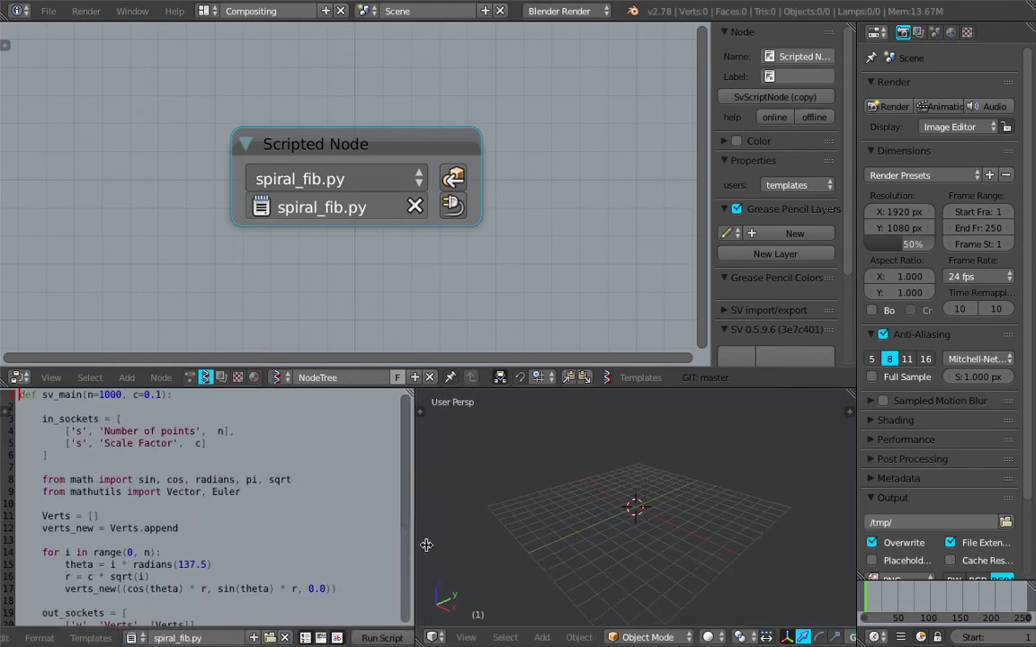
pyautogui.scroll(-5, 227, 474)
pyautogui.scroll(5, 198, 486)
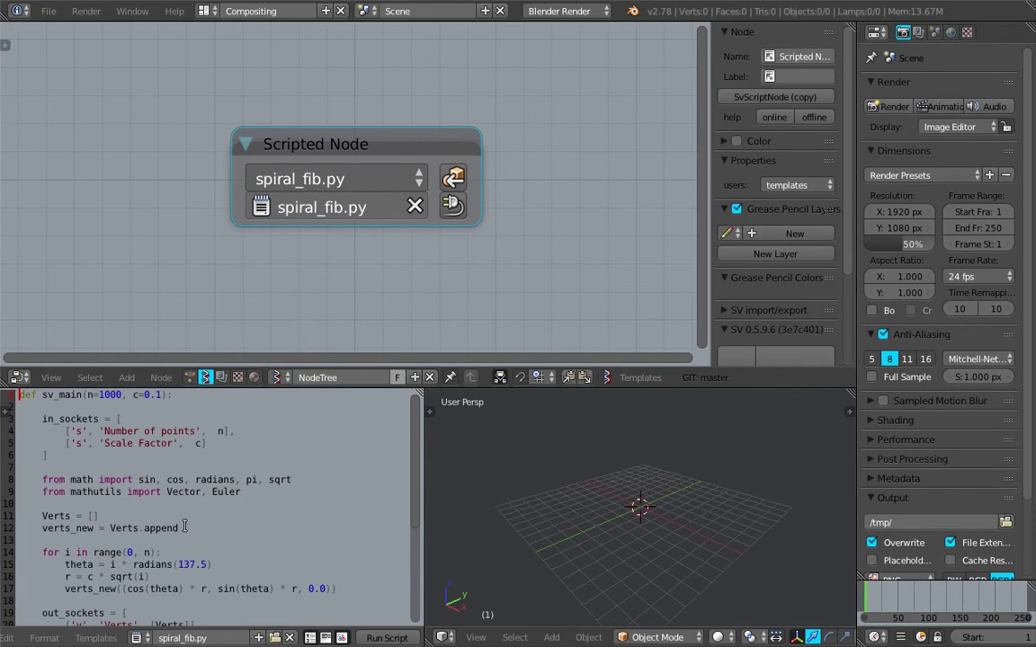
pyautogui.scroll(-2, 187, 497)
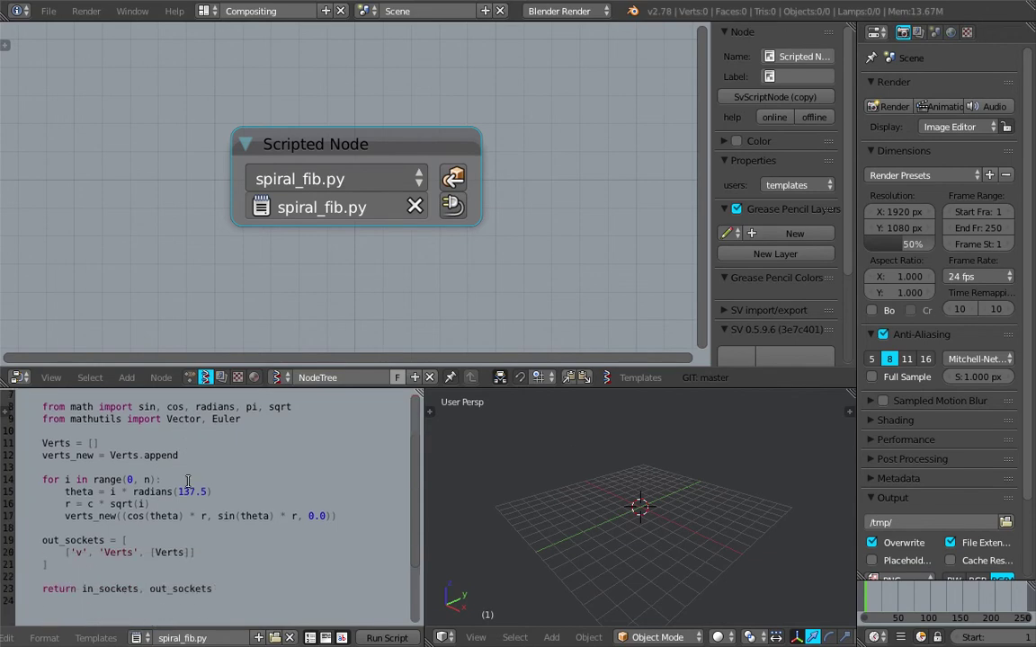
pyautogui.scroll(2, 269, 409)
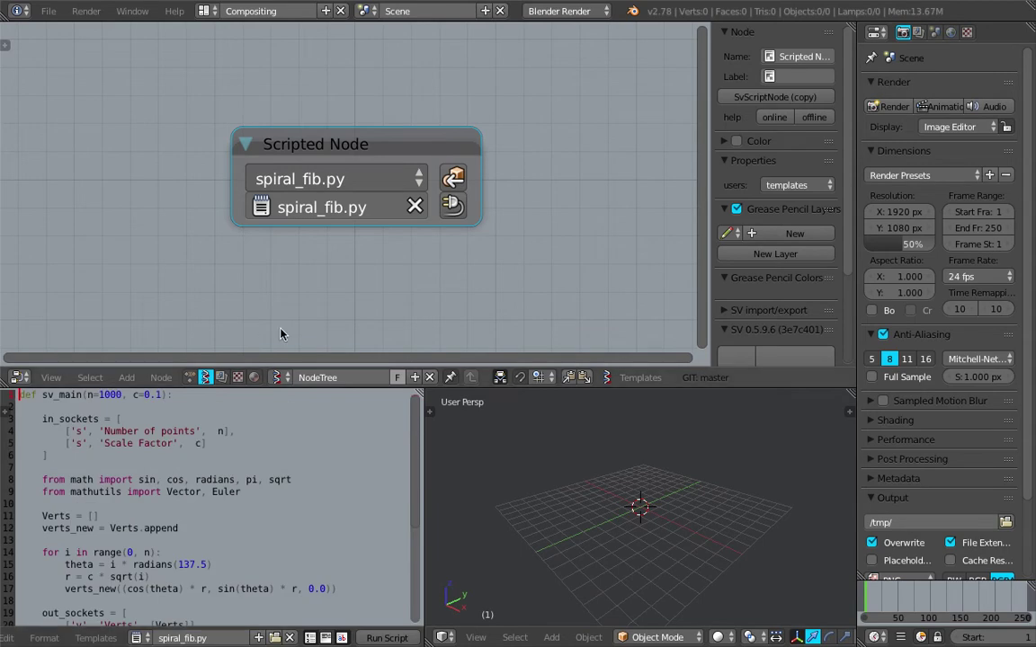
# Load spiral_fib.py into the Scripted Node and hide the node editor's properties sidebar.
pyautogui.click(451, 210)
pyautogui.scroll(-2, 416, 202)
pyautogui.moveTo(383, 156); pyautogui.dragTo(384, 103)
pyautogui.moveTo(345, 159); pyautogui.dragTo(417, 171, button='middle')
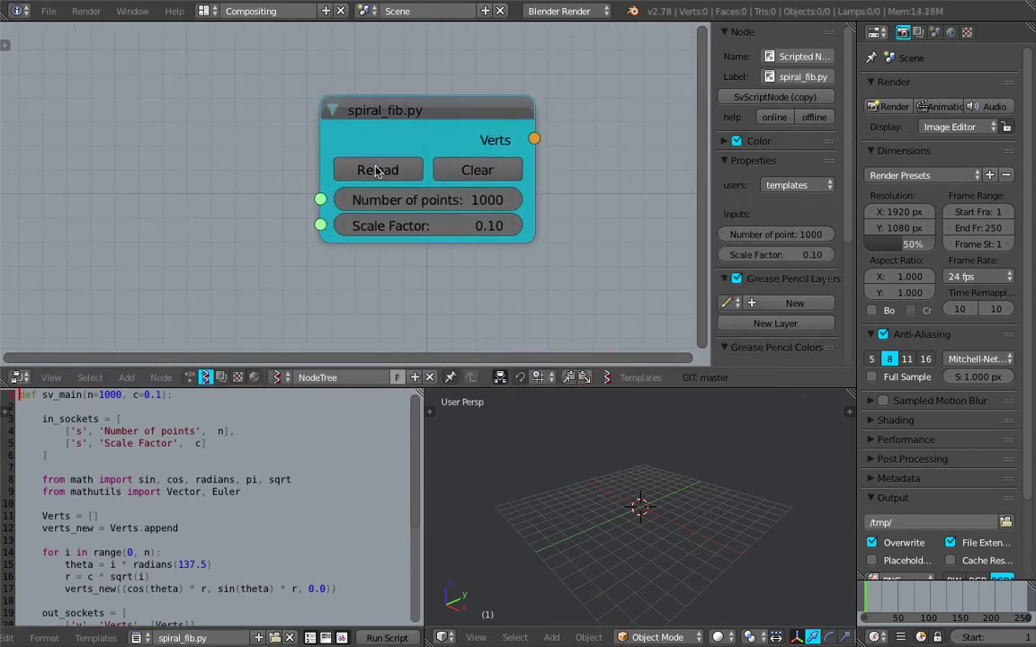
pyautogui.moveTo(713, 125); pyautogui.dragTo(853, 123)
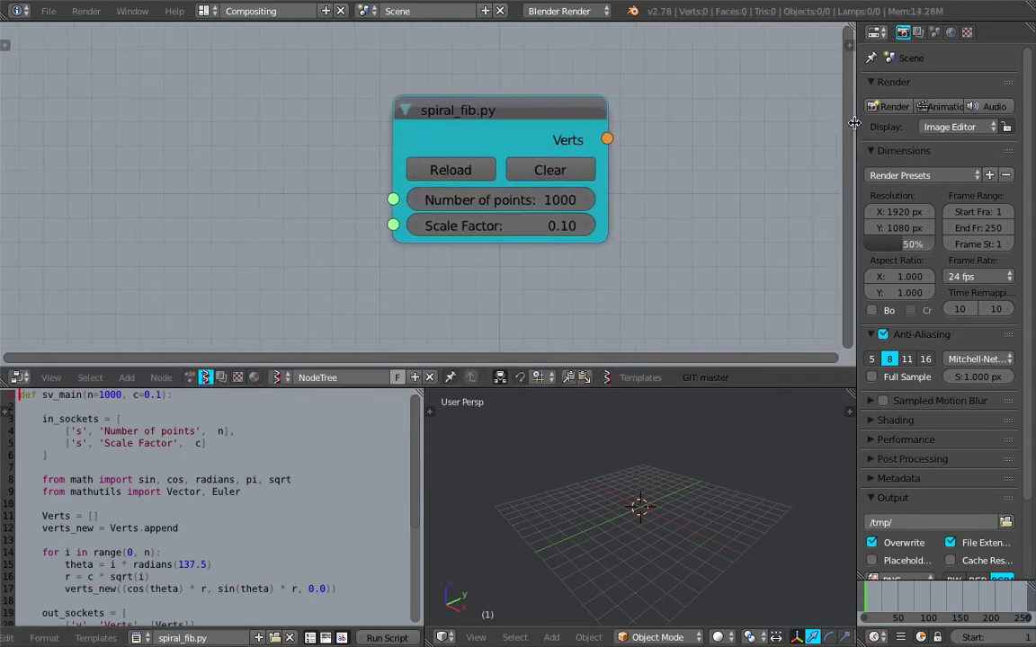
# Set Number of points to 100 on the spiral_fib.py node and shift the node slightly aside.
pyautogui.scroll(-2, 450, 149)
pyautogui.moveTo(405, 152); pyautogui.dragTo(341, 158, button='middle')
pyautogui.moveTo(273, 170); pyautogui.dragTo(285, 159, button='middle')
pyautogui.click(494, 187)
pyautogui.write('100')
pyautogui.press('Return')
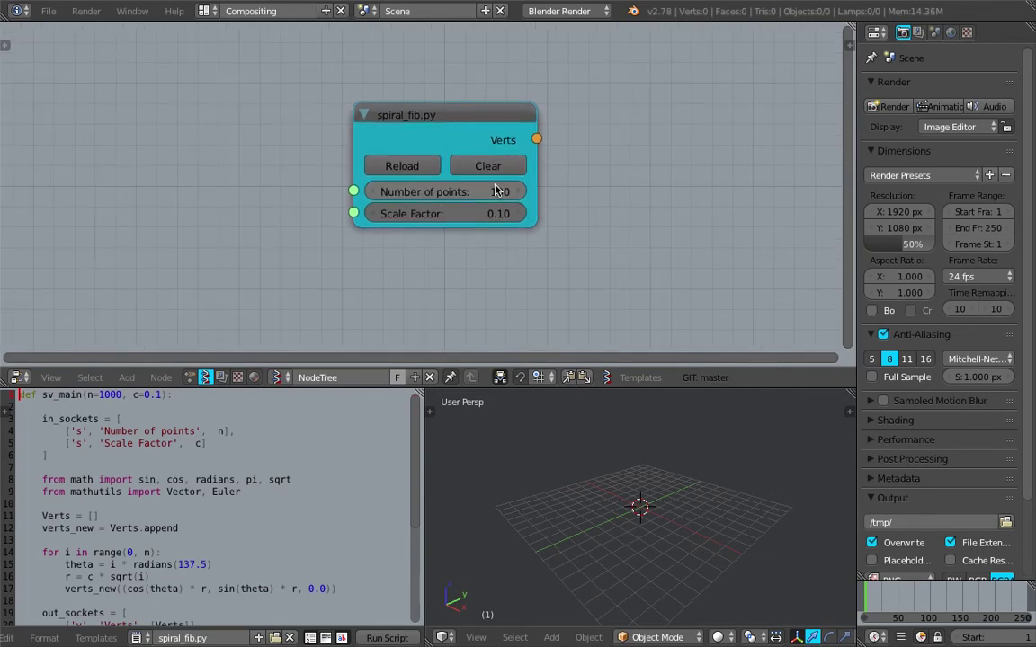
pyautogui.moveTo(425, 114); pyautogui.dragTo(382, 108)
# Save the Blender file as sv_fibonacci_made_simple_001.blend in the BLENDER_20170428 folder.
pyautogui.hotkey('ctrl', 's')
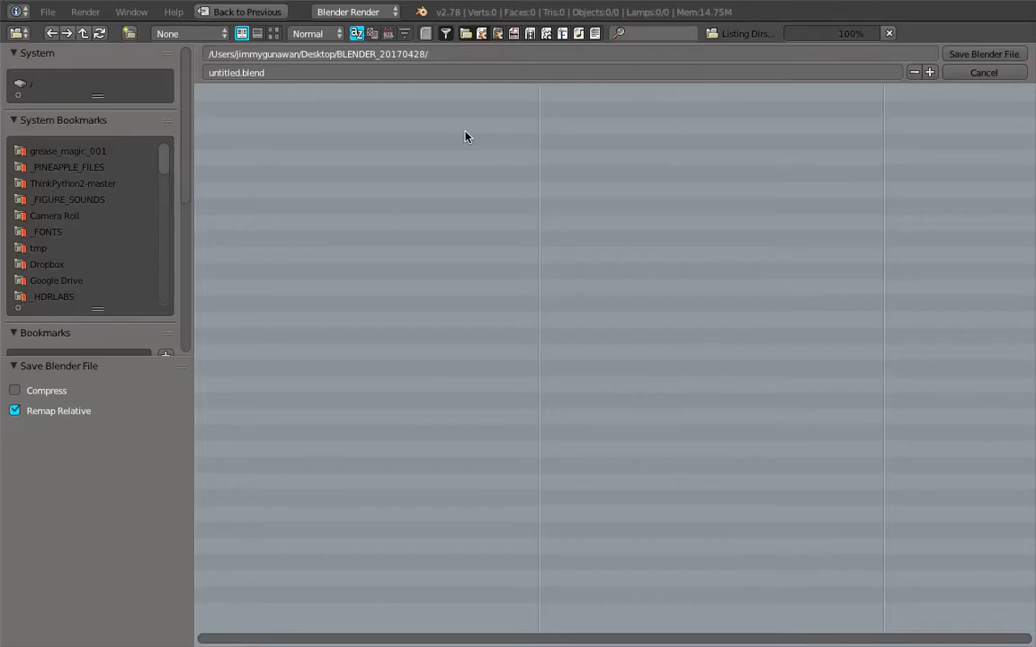
pyautogui.click(461, 73)
pyautogui.write('sv_fibonacci_made_simple_001')
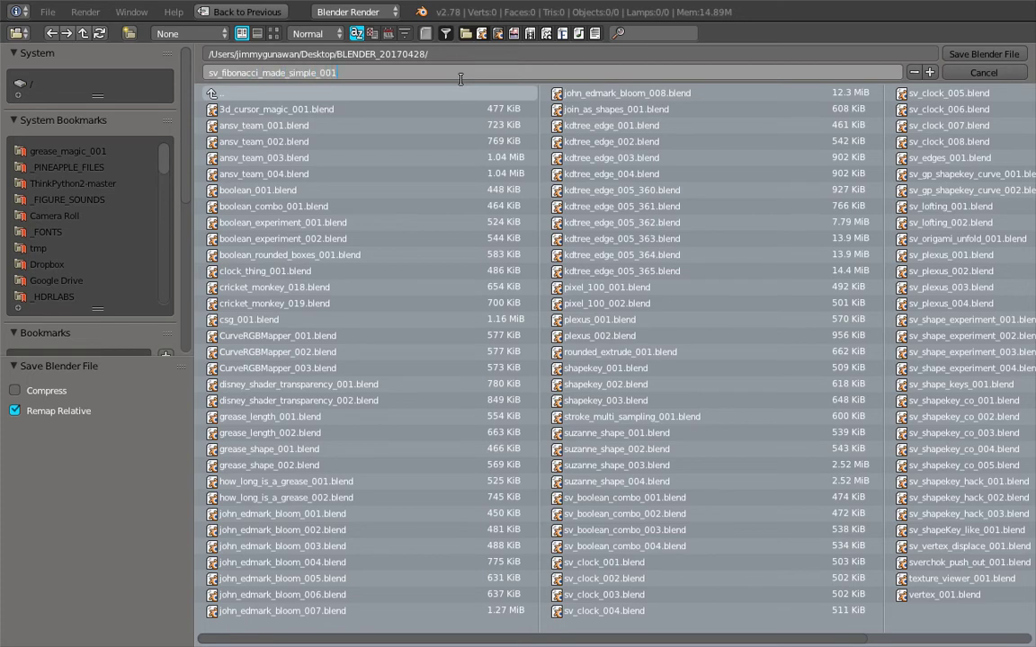
pyautogui.press('Return')
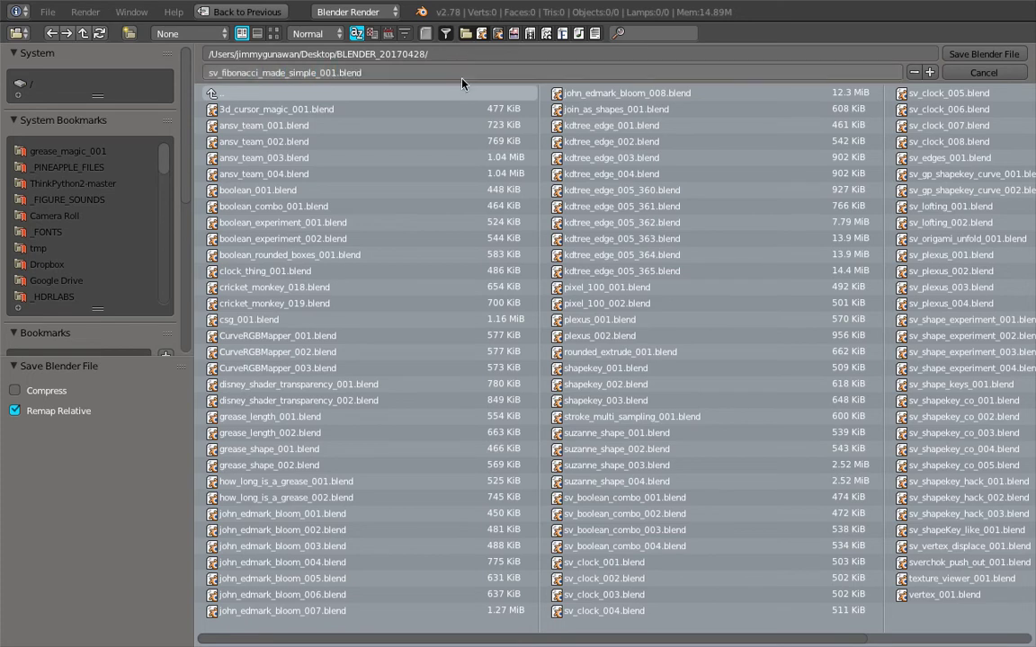
pyautogui.click(984, 54)
# Search for "view", add a Viewer Draw node beside spiral_fib.py, and connect the Verts output to its vertices input.
pyautogui.moveTo(534, 136); pyautogui.dragTo(561, 133, button='middle')
pyautogui.moveTo(438, 124); pyautogui.dragTo(463, 128)
pyautogui.scroll(-2, 451, 133)
pyautogui.moveTo(456, 149); pyautogui.dragTo(420, 153, button='middle')
pyautogui.scroll(1, 420, 153)
pyautogui.scroll(1, 404, 167)
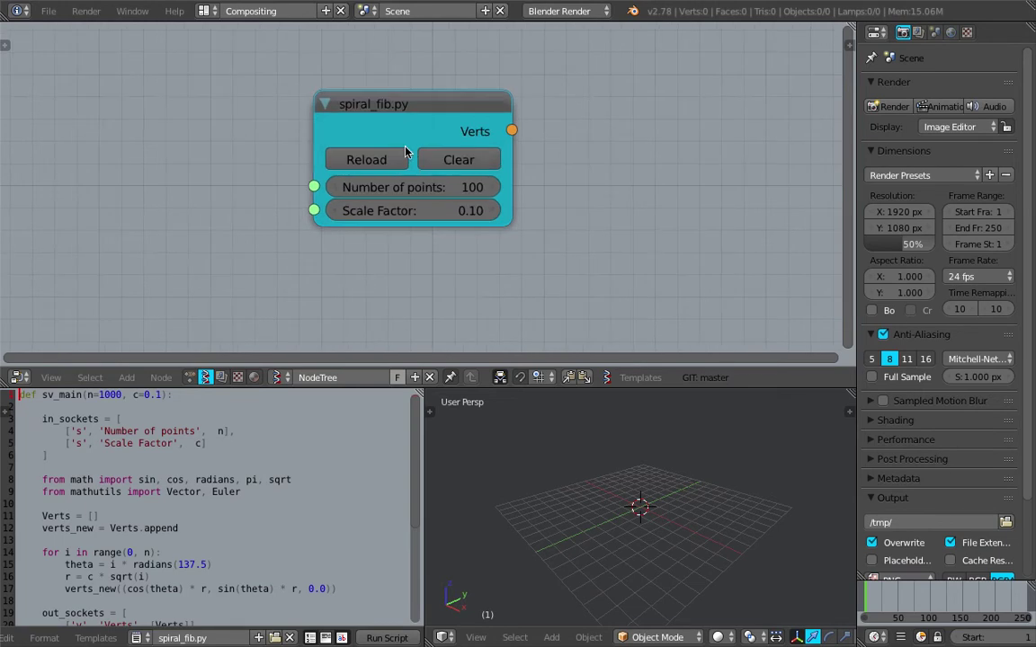
pyautogui.scroll(-1, 162, 140)
pyautogui.moveTo(599, 165); pyautogui.dragTo(522, 179, button='middle')
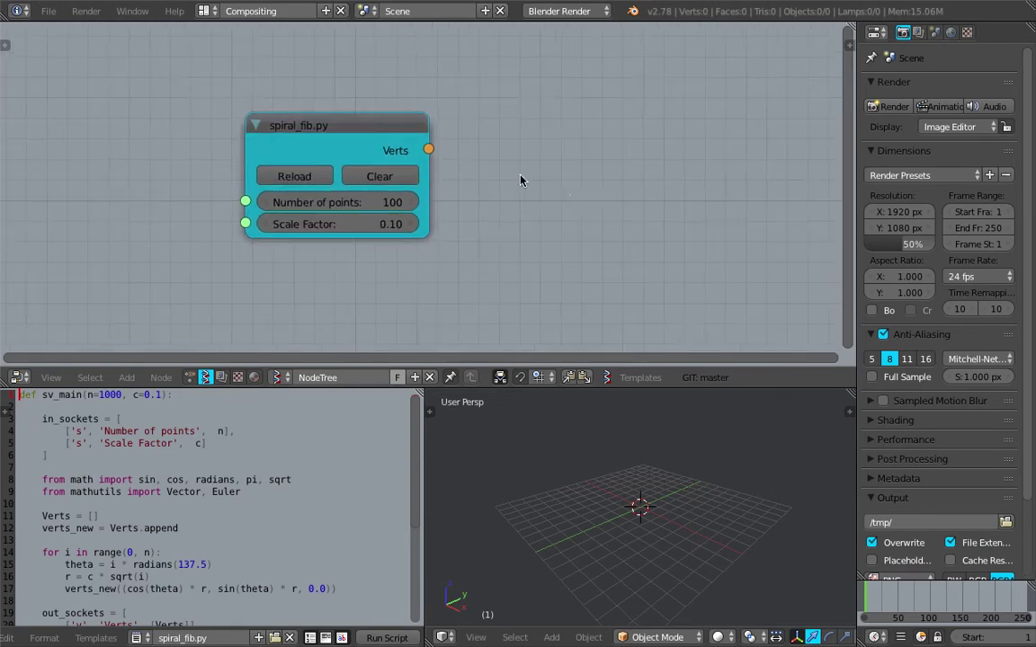
pyautogui.hotkey('alt', 'space')
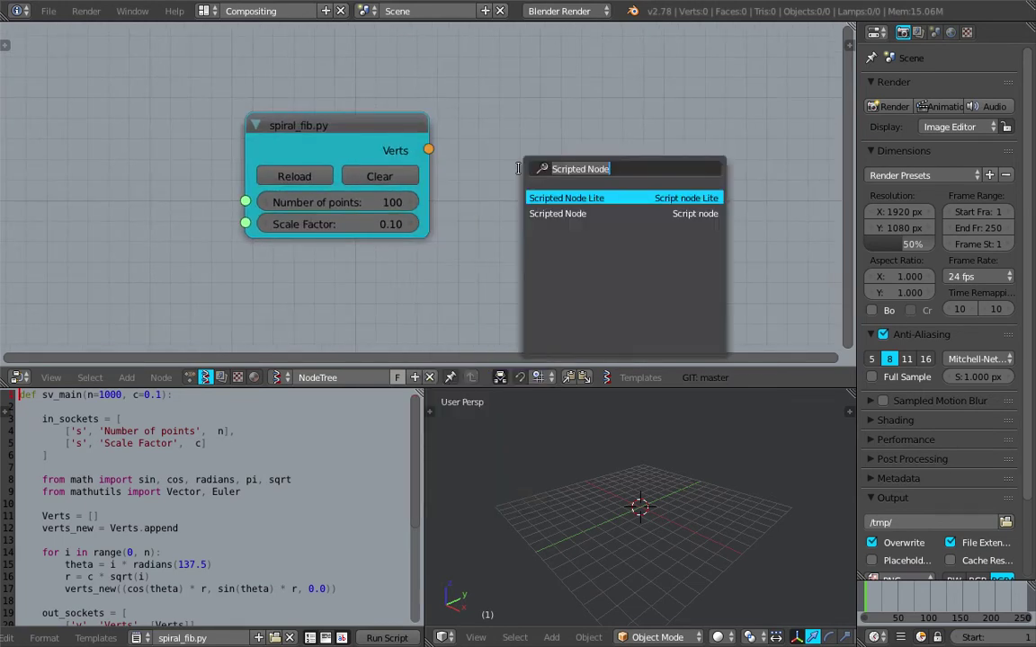
pyautogui.write('view')
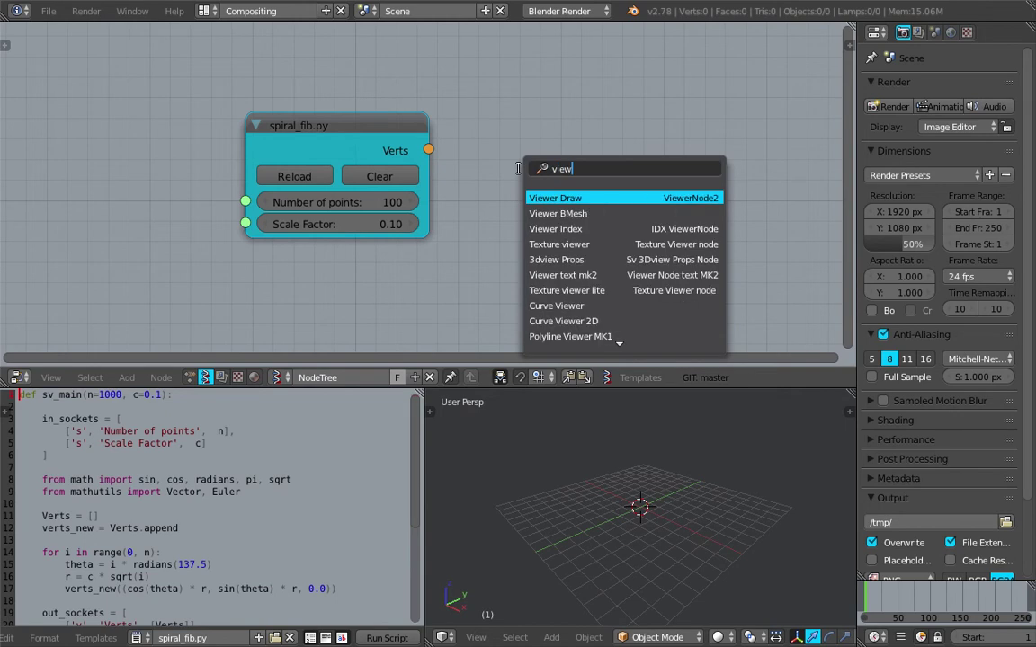
pyautogui.press('Return')
pyautogui.click(533, 98)
pyautogui.moveTo(430, 149); pyautogui.dragTo(532, 249)
# Set Number of points to 205 on the spiral_fib.py node, inspect the spiral in the 3D view, and save the file.
pyautogui.moveTo(676, 468); pyautogui.dragTo(725, 389, button='middle')
pyautogui.scroll(10, 723, 474)
pyautogui.moveTo(705, 500); pyautogui.dragTo(702, 454, button='middle')
pyautogui.moveTo(342, 202)
pyautogui.mouseDown()
pyautogui.moveTo(378, 202)
pyautogui.moveTo(341, 202)
pyautogui.mouseUp()
pyautogui.scroll(-6, 649, 495)
pyautogui.moveTo(651, 490); pyautogui.dragTo(627, 470, button='middle')
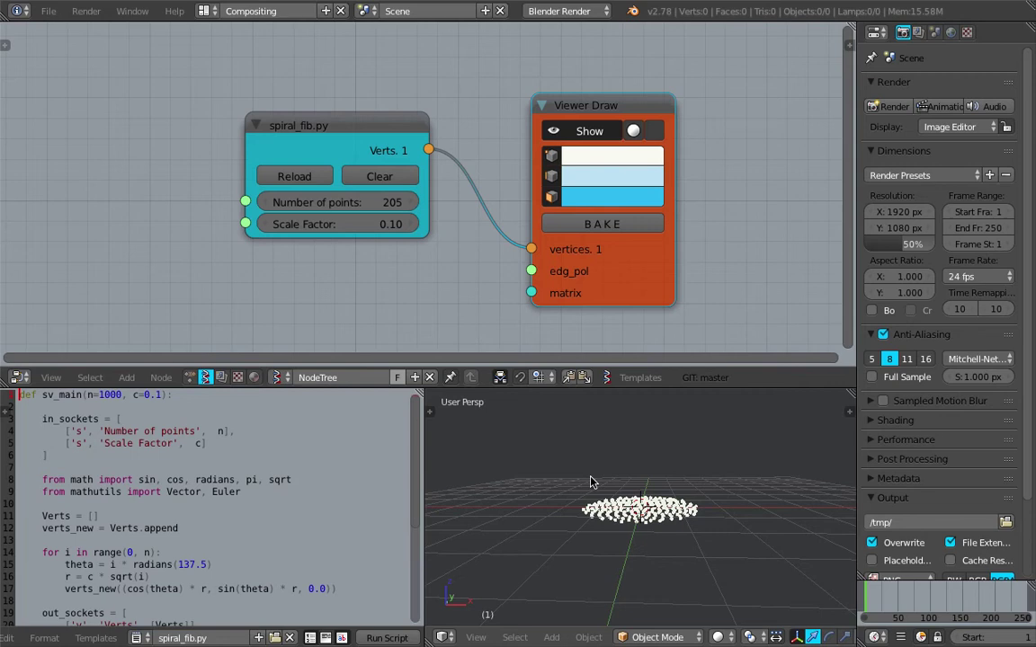
pyautogui.moveTo(626, 437); pyautogui.dragTo(621, 479, button='middle')
pyautogui.hotkey('ctrl', 's')
pyautogui.click(620, 478)
# Move the spiral_fib.py node away from Viewer Draw and insert a Vector Rewire node into the link between them.
pyautogui.scroll(-1, 357, 287)
pyautogui.moveTo(367, 177); pyautogui.dragTo(386, 180, button='middle')
pyautogui.moveTo(378, 147)
pyautogui.mouseDown()
pyautogui.moveTo(256, 137)
pyautogui.moveTo(179, 147)
pyautogui.mouseUp()
pyautogui.hotkey('ctrl', 'f')
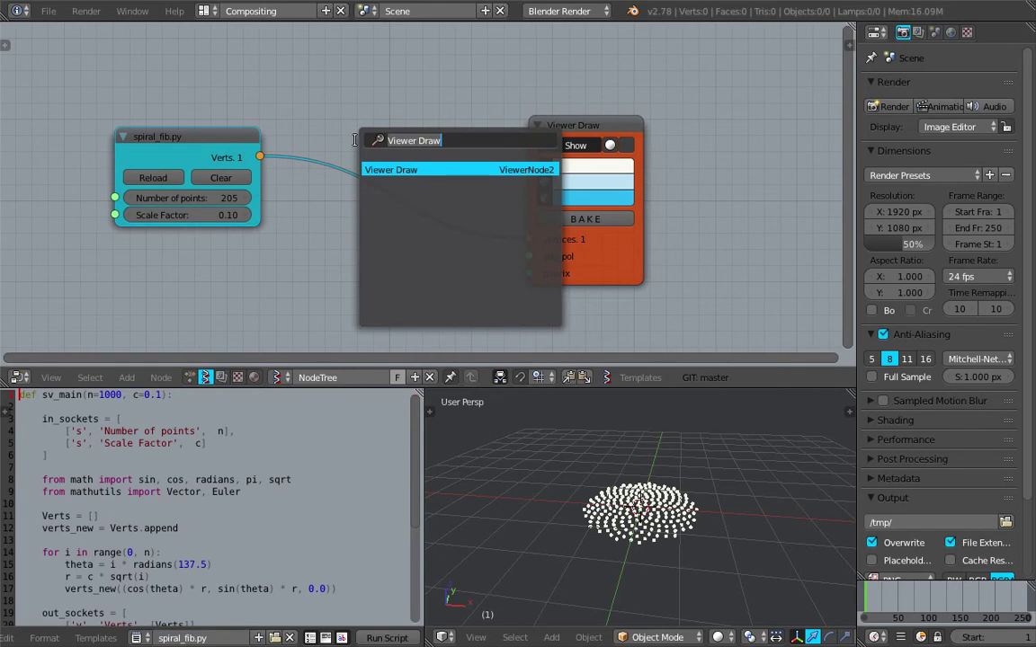
pyautogui.write('r')
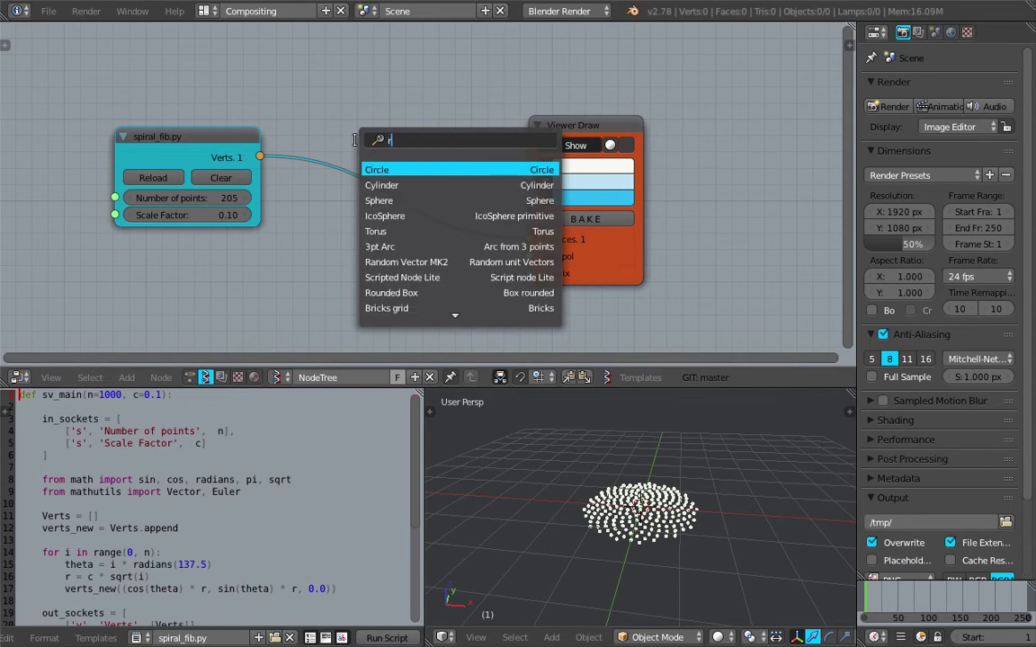
pyautogui.write('erorewi')
pyautogui.press('Return')
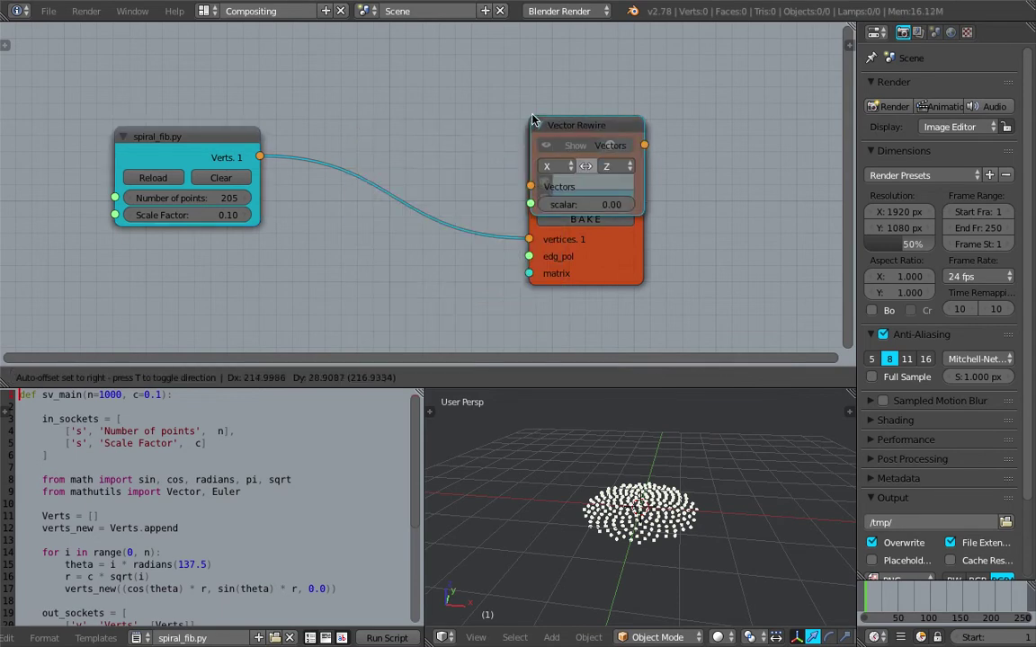
pyautogui.click(382, 126)
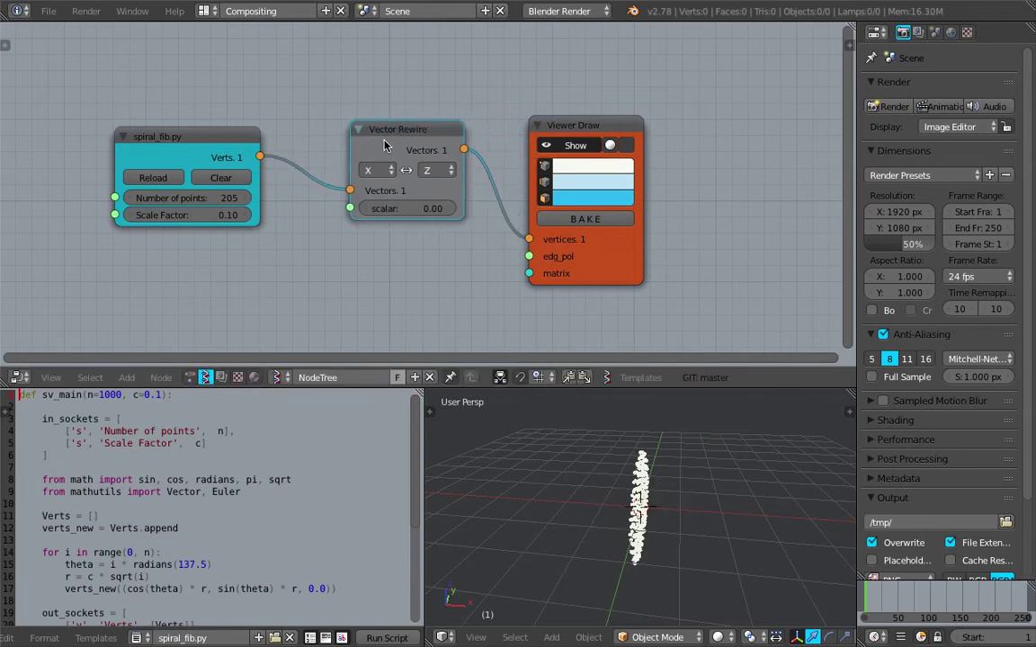
# Set the Vector Rewire node to swap Scalar with Z, and move the Viewer Draw node farther from it.
pyautogui.scroll(1, 457, 180)
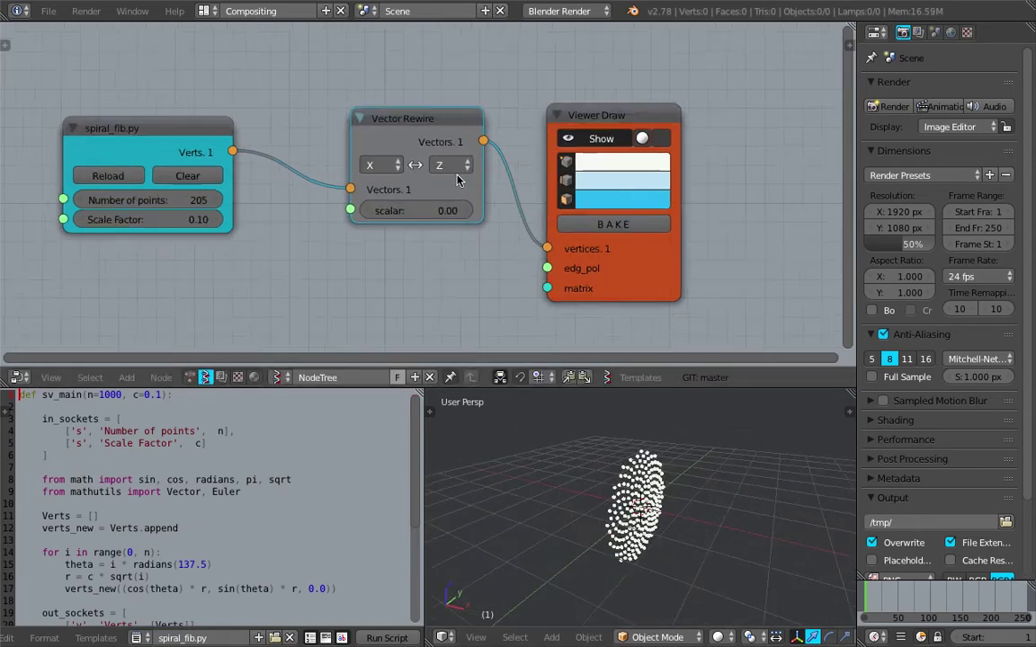
pyautogui.scroll(1, 456, 180)
pyautogui.moveTo(620, 111); pyautogui.dragTo(661, 99)
pyautogui.click(380, 170)
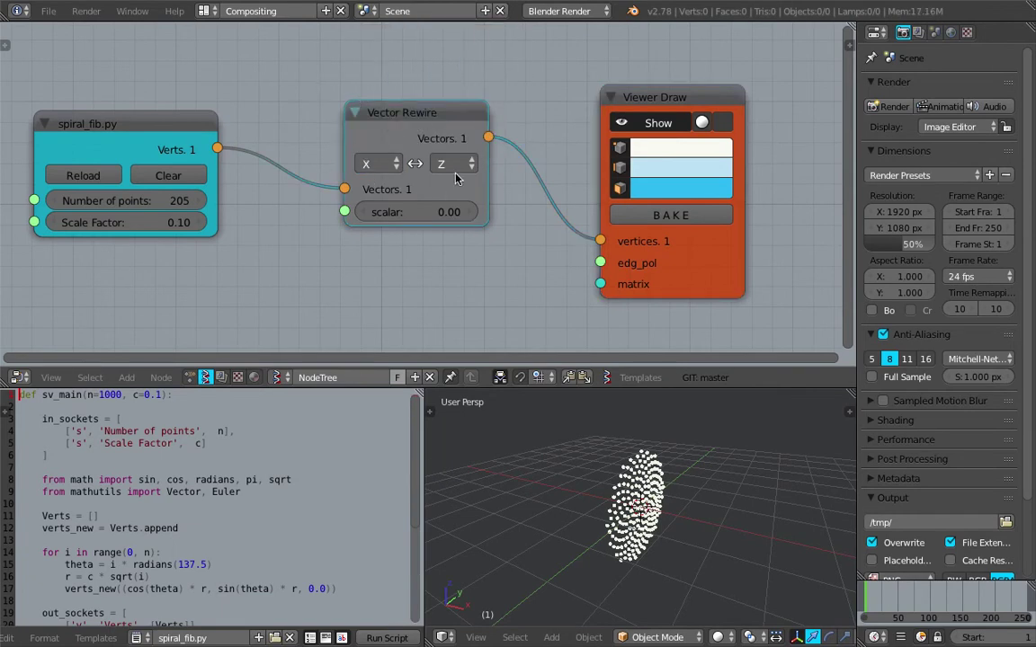
pyautogui.click(375, 163)
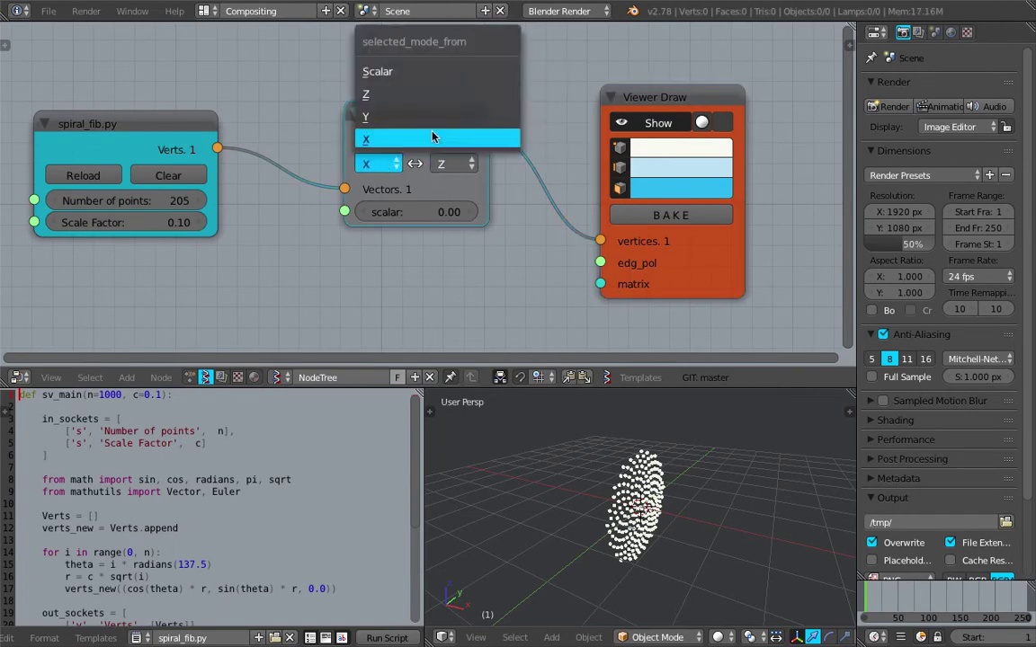
pyautogui.click(404, 71)
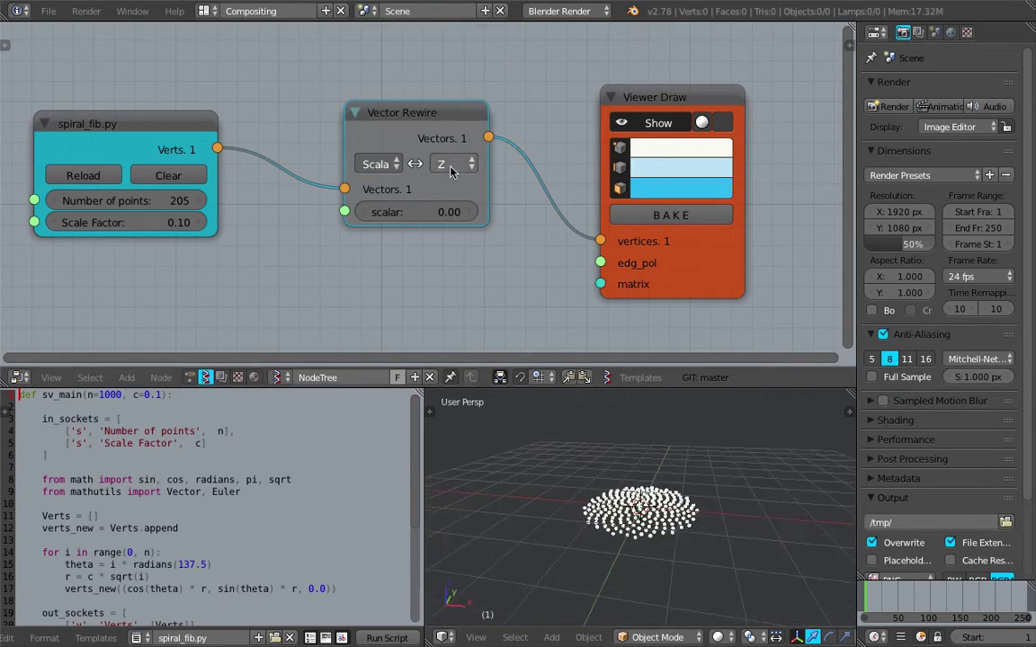
pyautogui.moveTo(655, 482); pyautogui.dragTo(654, 410, button='middle')
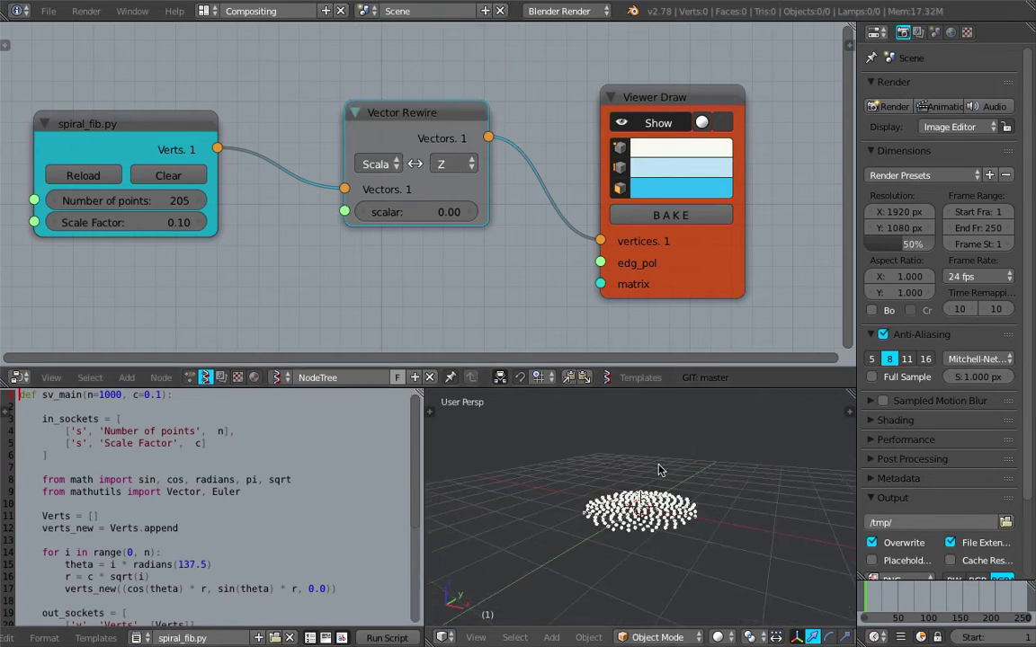
pyautogui.moveTo(644, 546); pyautogui.dragTo(411, 403, button='middle')
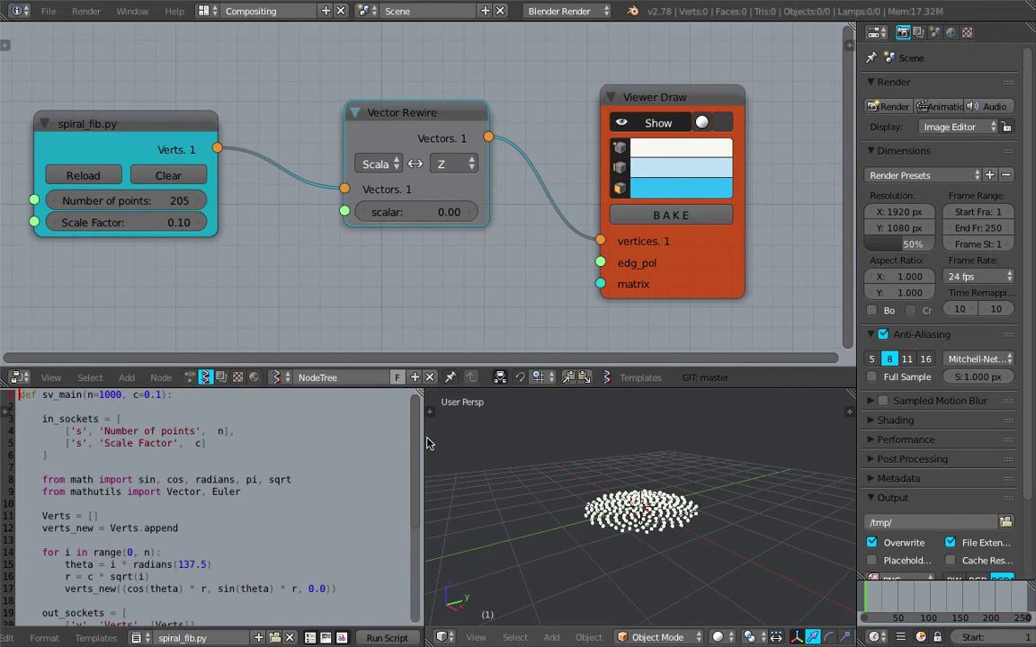
# Narrow the Text Editor area, then set Vector Rewire's scalar to 0.51 and the spiral's Number of points to 150.
pyautogui.moveTo(424, 442); pyautogui.dragTo(321, 440)
pyautogui.scroll(-3, 308, 288)
pyautogui.moveTo(308, 288); pyautogui.dragTo(389, 206, button='middle')
pyautogui.scroll(1, 389, 205)
pyautogui.moveTo(479, 143); pyautogui.dragTo(506, 143)
pyautogui.hotkey('shift', 'a')
pyautogui.click(392, 197)
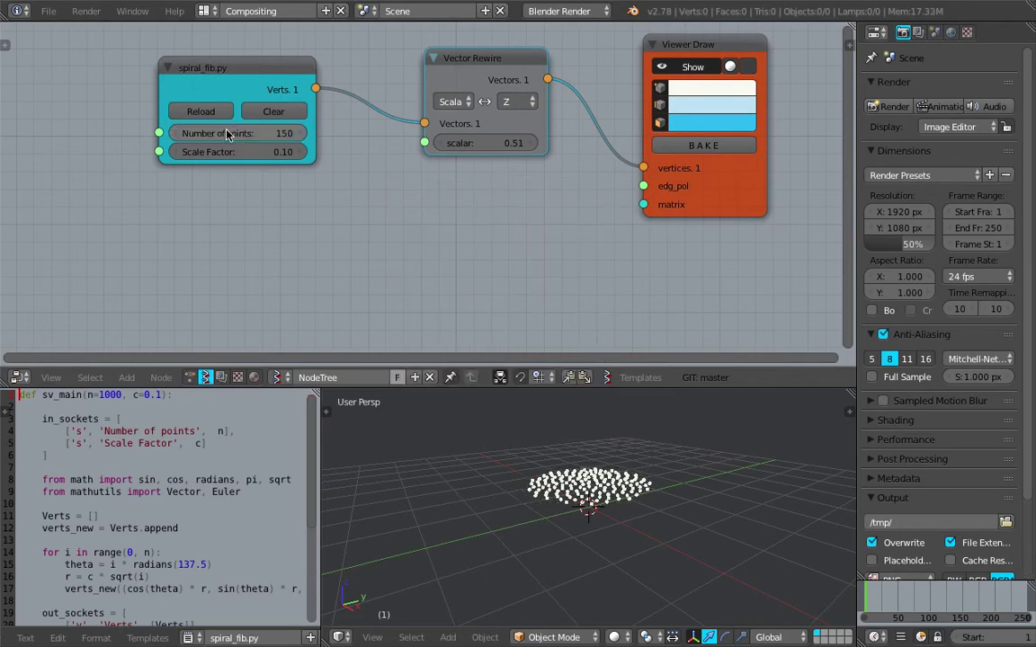
# Add a Range Float node in Count mode with count 150 and connect its Range output to Vector Rewire's scalar input.
pyautogui.press('space')
pyautogui.write('range')
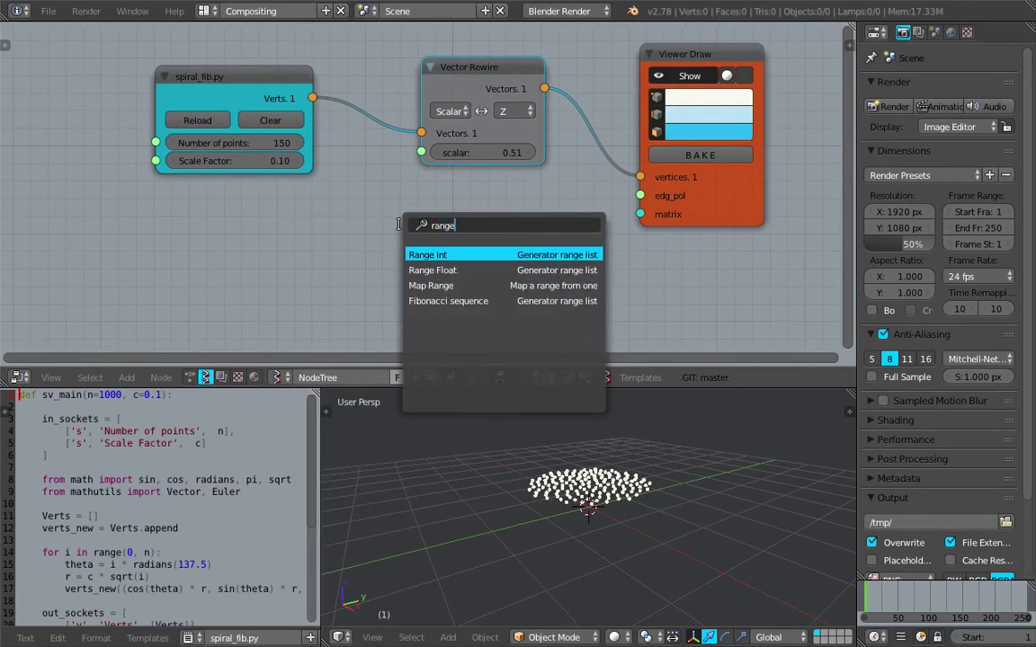
pyautogui.write(' fl')
pyautogui.press('Return')
pyautogui.click(233, 214)
pyautogui.moveTo(368, 227); pyautogui.dragTo(421, 152)
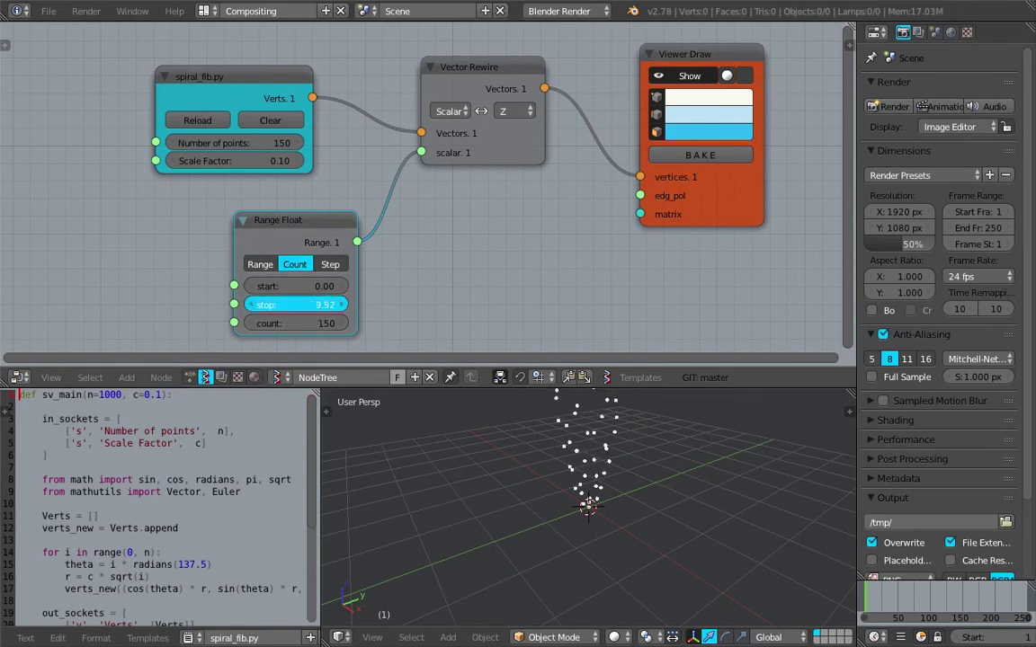
# Set the Range Float's stop to 0.73, save the file, and view the spiral bowl from several angles.
pyautogui.moveTo(310, 305); pyautogui.dragTo(221, 305)
pyautogui.moveTo(324, 308)
pyautogui.mouseDown()
pyautogui.moveTo(307, 308)
pyautogui.moveTo(327, 307)
pyautogui.mouseUp()
pyautogui.scroll(3, 684, 594)
pyautogui.moveTo(684, 594); pyautogui.dragTo(521, 503, button='middle')
pyautogui.scroll(2, 631, 514)
pyautogui.hotkey('ctrl', 's')
pyautogui.click(631, 513)
pyautogui.scroll(-2, 506, 238)
pyautogui.moveTo(605, 422); pyautogui.dragTo(579, 463, button='middle')
pyautogui.moveTo(742, 500); pyautogui.dragTo(558, 440, button='middle')
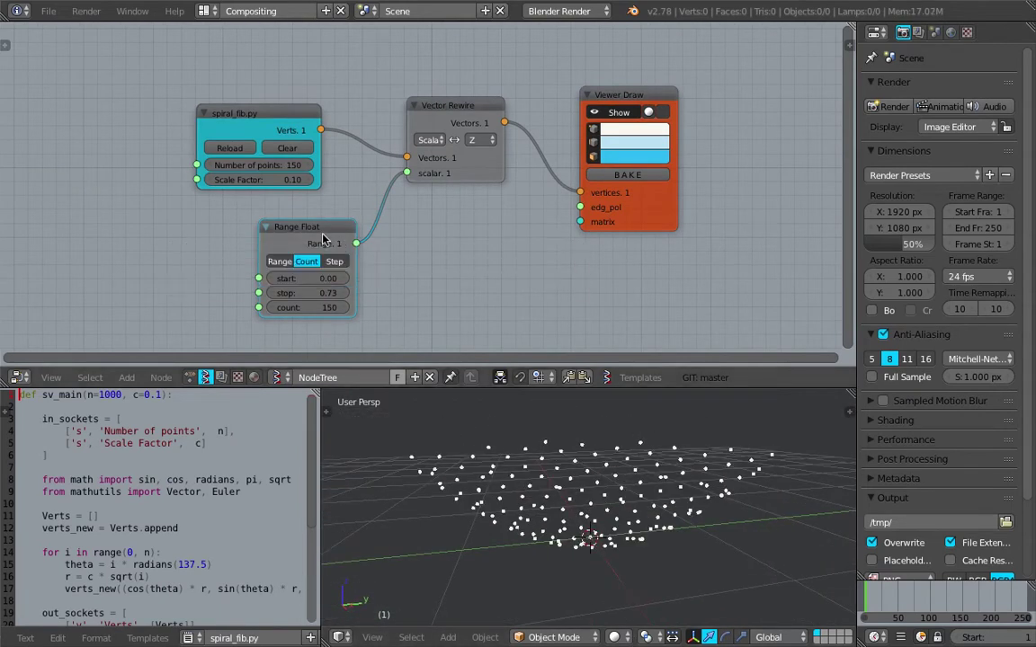
# Move Range Float aside and insert a List Reverse node into its link to Vector Rewire's scalar input.
pyautogui.moveTo(324, 239); pyautogui.dragTo(205, 259)
pyautogui.moveTo(269, 256); pyautogui.dragTo(295, 226, button='middle')
pyautogui.hotkey('shift', 'a')
pyautogui.click(304, 225)
pyautogui.write('list  s')
pyautogui.press('BackSpace')
pyautogui.write('rse')
pyautogui.press('Down')
pyautogui.press('Return')
pyautogui.click(319, 191)
pyautogui.moveTo(624, 490)
pyautogui.mouseDown(button='middle')
pyautogui.moveTo(672, 453)
pyautogui.moveTo(655, 443)
pyautogui.moveTo(638, 492)
pyautogui.moveTo(525, 520)
pyautogui.mouseUp(button='middle')
# Insert a UV Connection node between Vector Rewire and Viewer Draw, and connect its data output to edg_pol.
pyautogui.moveTo(570, 226); pyautogui.dragTo(514, 233, button='middle')
pyautogui.moveTo(681, 196); pyautogui.dragTo(807, 196)
pyautogui.moveTo(644, 184); pyautogui.dragTo(504, 197, button='middle')
pyautogui.hotkey('shift', 'a')
pyautogui.click(503, 193)
pyautogui.press('Return')
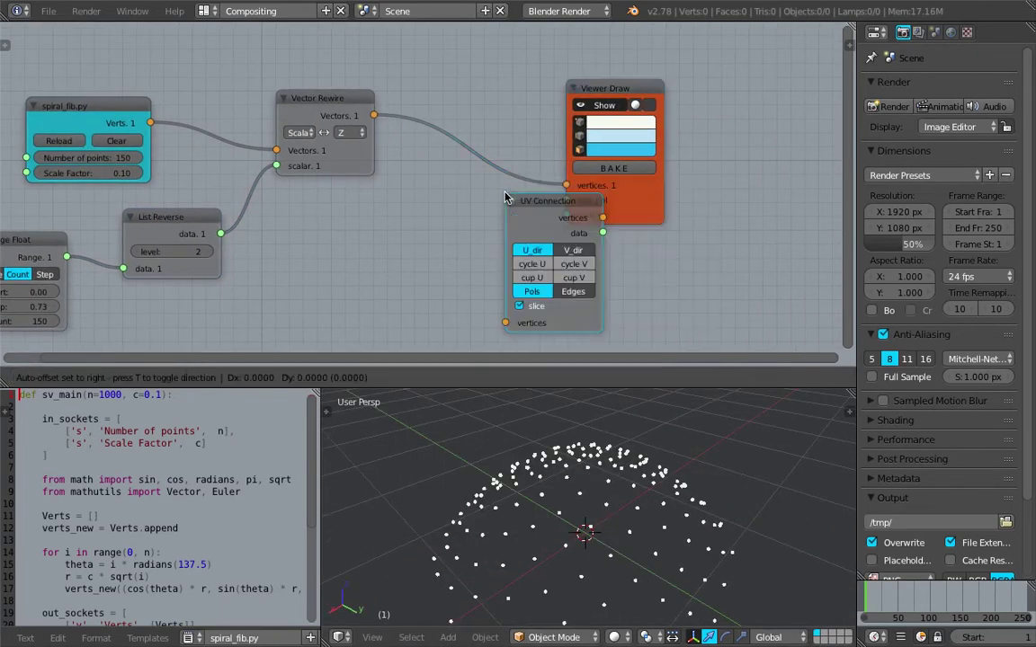
pyautogui.click(490, 151)
pyautogui.moveTo(577, 179)
pyautogui.mouseDown()
pyautogui.moveTo(614, 204)
pyautogui.moveTo(633, 201)
pyautogui.mouseUp()
# Save the file, then try the UV Connection node's Edges output with the V_dir and U_dir directions.
pyautogui.moveTo(622, 469)
pyautogui.mouseDown(button='middle')
pyautogui.moveTo(583, 488)
pyautogui.moveTo(582, 583)
pyautogui.moveTo(657, 490)
pyautogui.moveTo(758, 436)
pyautogui.moveTo(617, 492)
pyautogui.moveTo(536, 453)
pyautogui.mouseUp(button='middle')
pyautogui.scroll(2, 583, 583)
pyautogui.hotkey('ctrl', 's')
pyautogui.click(465, 221)
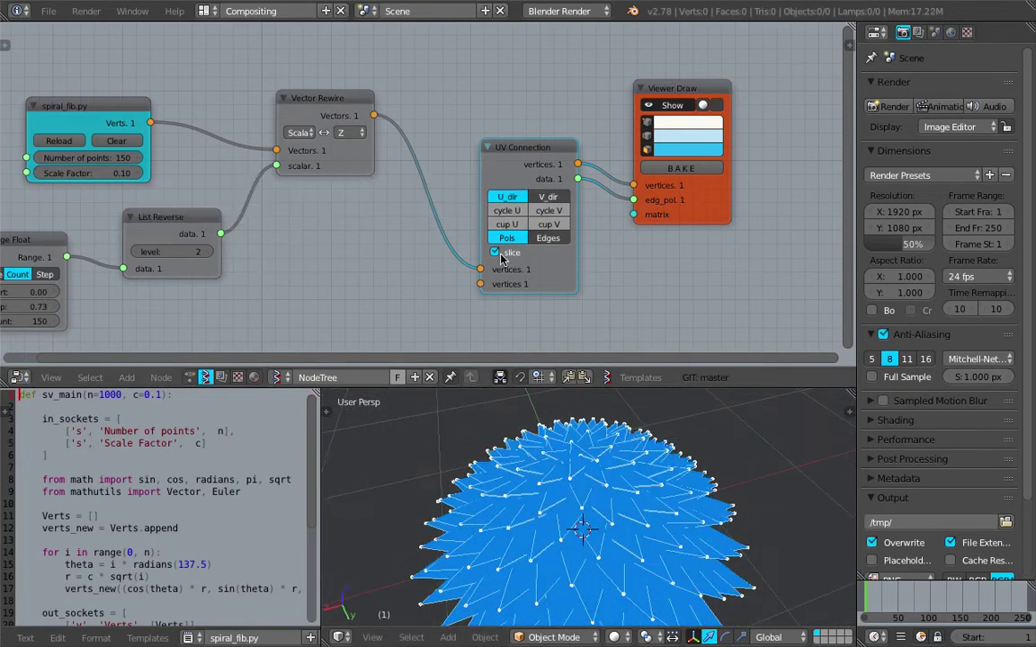
pyautogui.click(544, 238)
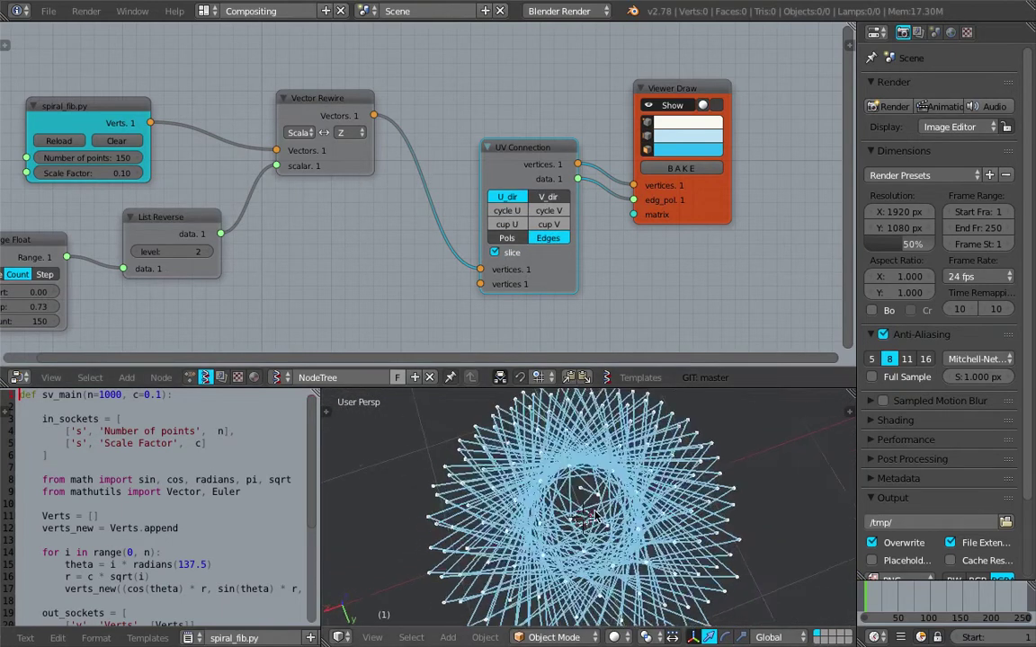
pyautogui.click(549, 197)
pyautogui.click(524, 197)
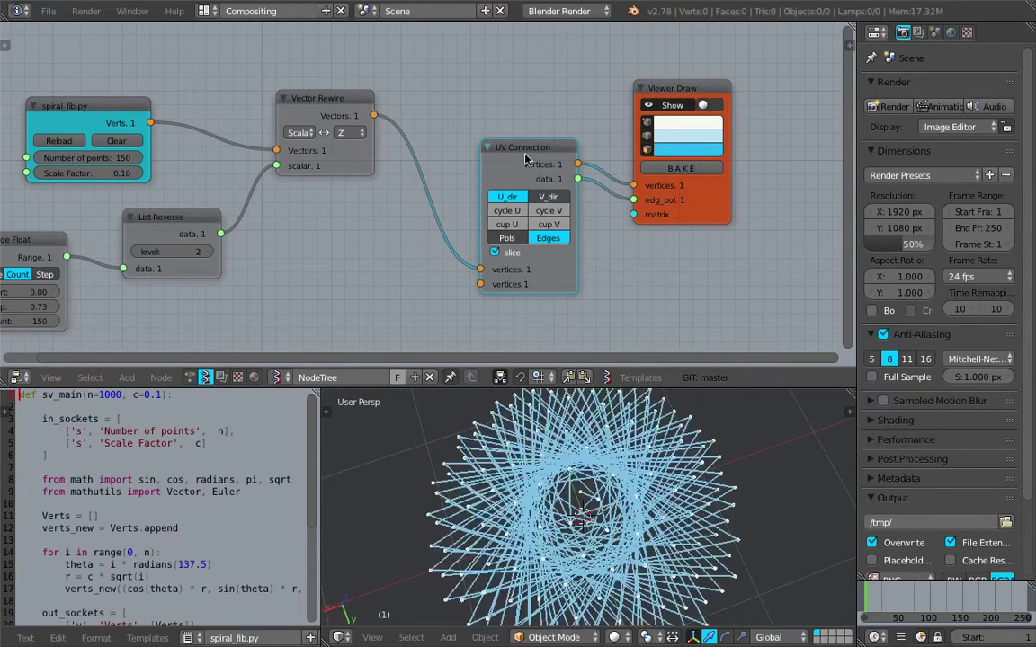
# Delete the UV Connection node, reconnect Vector Rewire's Vectors output to Viewer Draw's vertices input, and save the file.
pyautogui.press('x')
pyautogui.moveTo(670, 178); pyautogui.dragTo(630, 173)
pyautogui.moveTo(373, 116); pyautogui.dragTo(508, 154)
pyautogui.moveTo(585, 181); pyautogui.dragTo(591, 181)
pyautogui.hotkey('ctrl', 's')
pyautogui.moveTo(576, 492)
pyautogui.mouseDown(button='middle')
pyautogui.moveTo(607, 476)
pyautogui.moveTo(566, 472)
pyautogui.moveTo(602, 463)
pyautogui.mouseUp(button='middle')
pyautogui.click(608, 476)
# Save the file and rearrange the Vector Rewire and Viewer Draw nodes, placing Viewer Draw higher than the others.
pyautogui.moveTo(554, 258); pyautogui.dragTo(581, 255, button='middle')
pyautogui.moveTo(584, 476); pyautogui.dragTo(551, 520, button='middle')
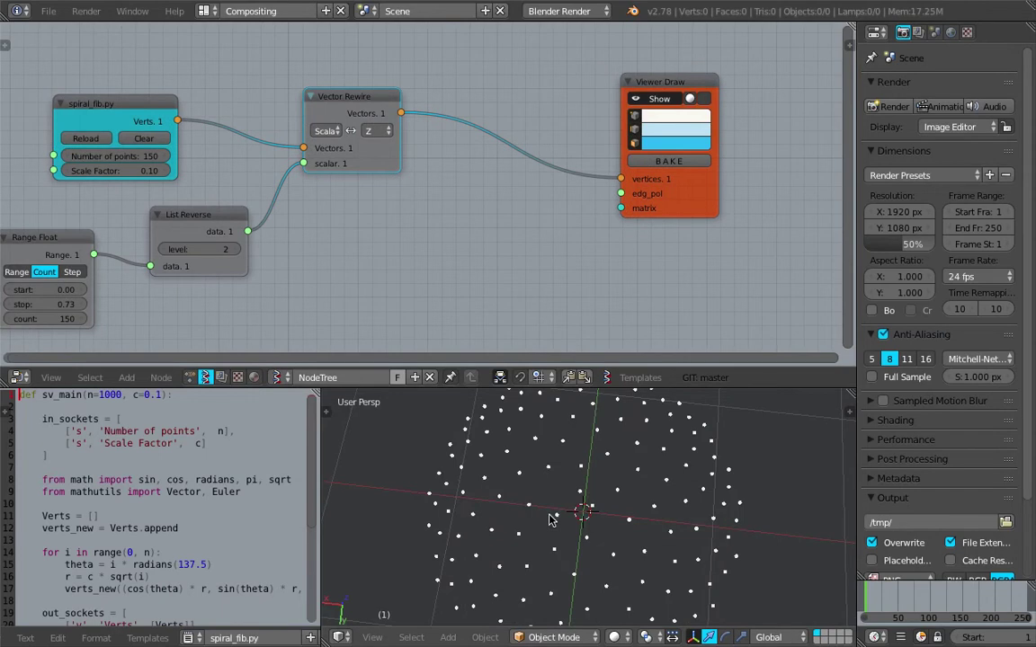
pyautogui.moveTo(627, 500); pyautogui.dragTo(616, 503, button='middle')
pyautogui.hotkey('ctrl', 's')
pyautogui.click(504, 272)
pyautogui.moveTo(537, 191); pyautogui.dragTo(523, 275, button='middle')
pyautogui.moveTo(642, 169)
pyautogui.mouseDown()
pyautogui.moveTo(662, 114)
pyautogui.moveTo(650, 87)
pyautogui.mouseUp()
pyautogui.moveTo(447, 147); pyautogui.dragTo(452, 181, button='middle')
pyautogui.moveTo(378, 210); pyautogui.dragTo(397, 208)
pyautogui.moveTo(376, 230); pyautogui.dragTo(403, 237, button='middle')
pyautogui.moveTo(390, 223); pyautogui.dragTo(399, 218)
pyautogui.moveTo(515, 204); pyautogui.dragTo(511, 213, button='middle')
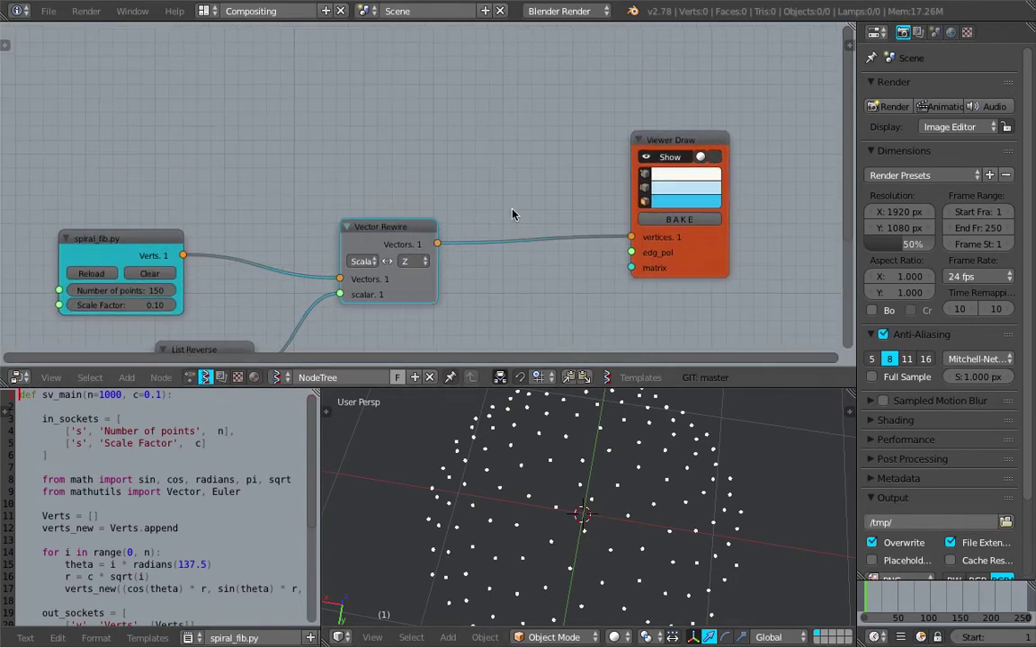
# Connect Vector Rewire's Vectors output to Viewer Draw's matrix input, raise the Viewer Draw node, and save the file.
pyautogui.moveTo(438, 243); pyautogui.dragTo(631, 267)
pyautogui.moveTo(697, 262); pyautogui.dragTo(683, 218)
pyautogui.hotkey('ctrl', 's')
pyautogui.click(683, 218)
# Add a Circle node and connect its Vertices and Polygons outputs to Viewer Draw's vertices and edg_pol inputs.
pyautogui.press('space')
pyautogui.write('cir')
pyautogui.press('Return')
pyautogui.click(454, 72)
pyautogui.moveTo(551, 97); pyautogui.dragTo(594, 156)
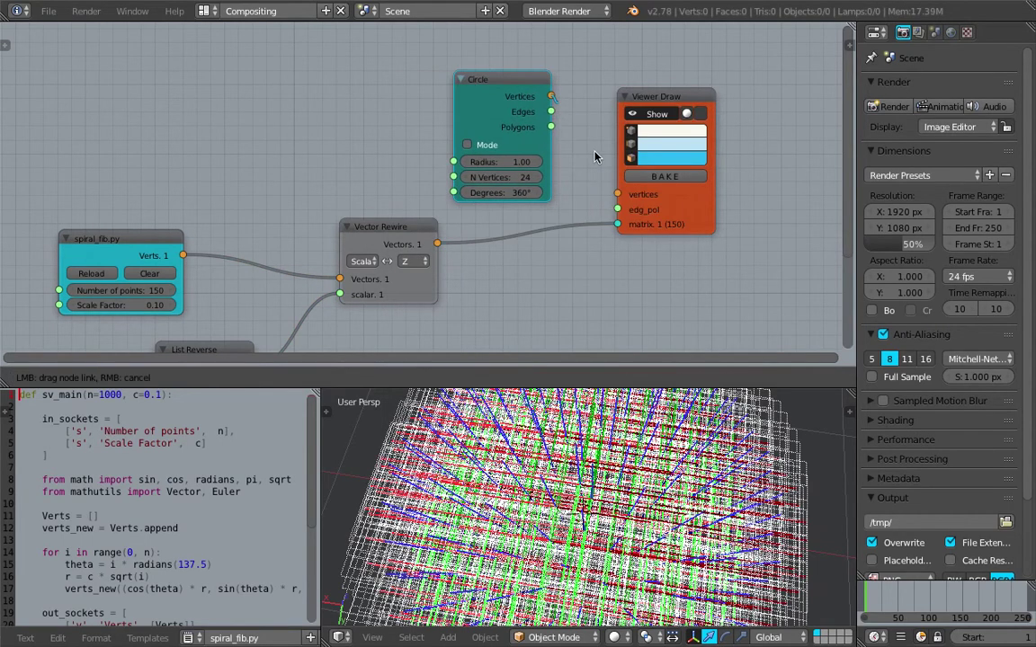
pyautogui.moveTo(620, 198); pyautogui.dragTo(619, 209)
pyautogui.scroll(-3, 629, 463)
pyautogui.scroll(2, 540, 184)
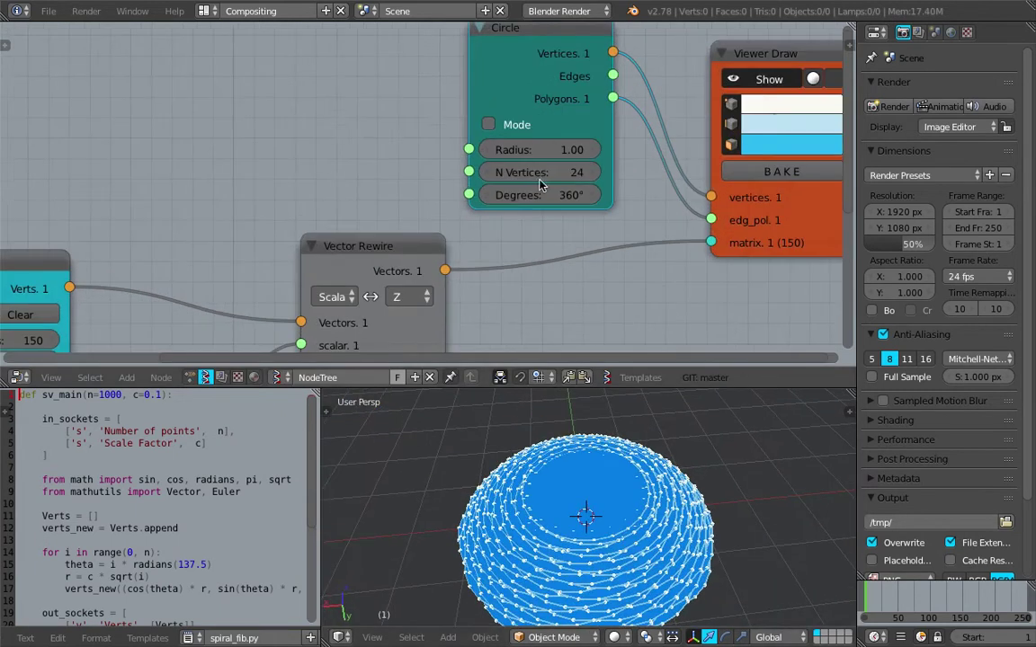
# Set the Circle node's radius to 0.10 and its N Vertices to 8.
pyautogui.moveTo(540, 149); pyautogui.dragTo(464, 150)
pyautogui.moveTo(632, 424); pyautogui.dragTo(647, 465, button='middle')
pyautogui.scroll(5, 647, 465)
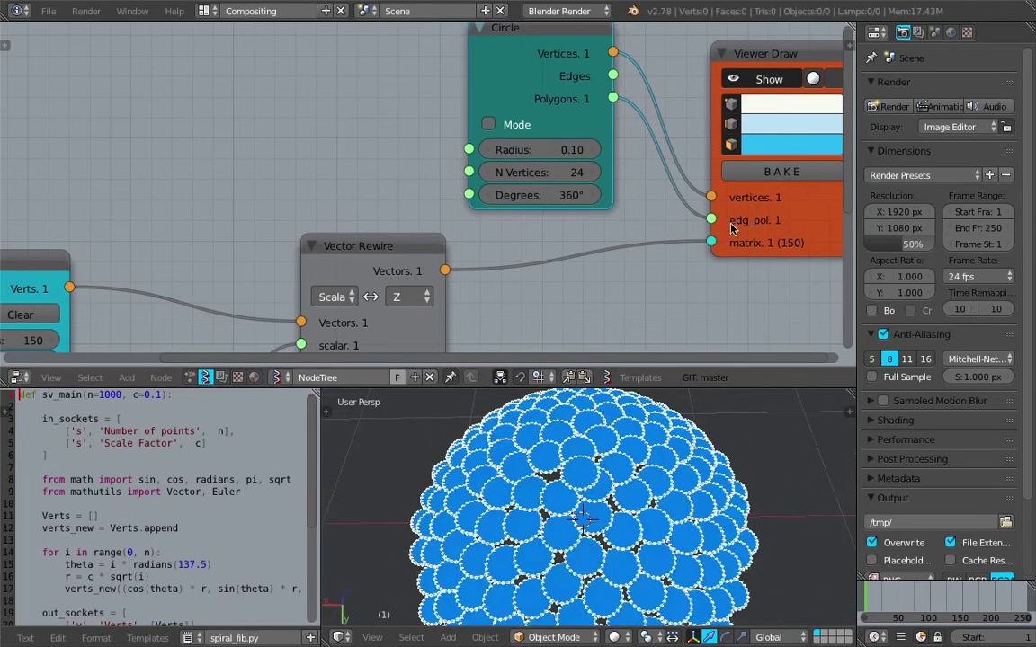
pyautogui.press('Return')
pyautogui.moveTo(411, 131); pyautogui.dragTo(333, 134, button='middle')
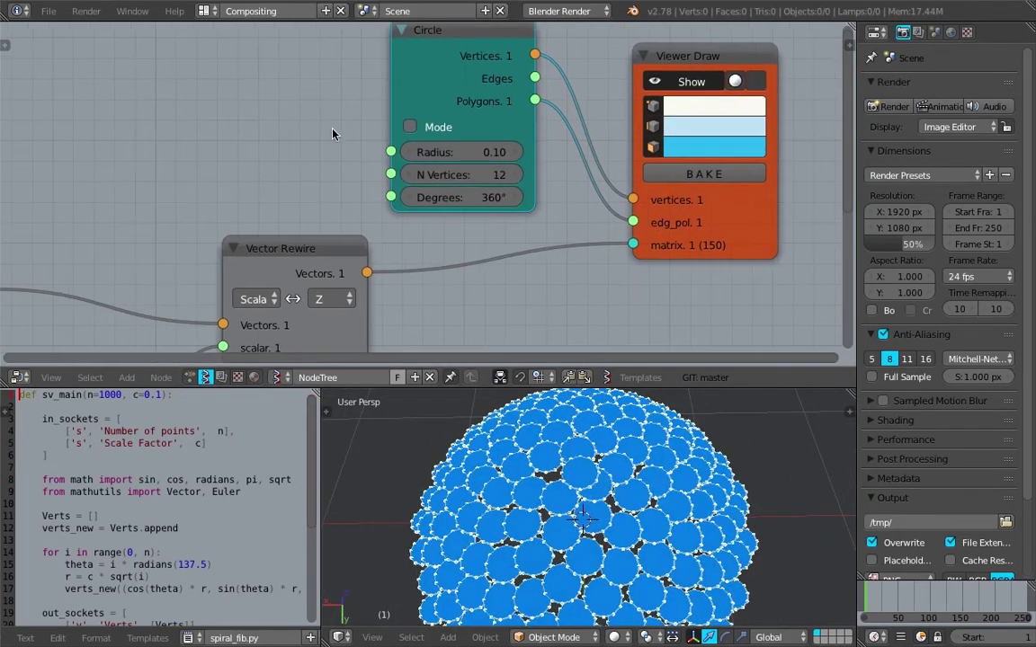
pyautogui.write('8')
pyautogui.press('Return')
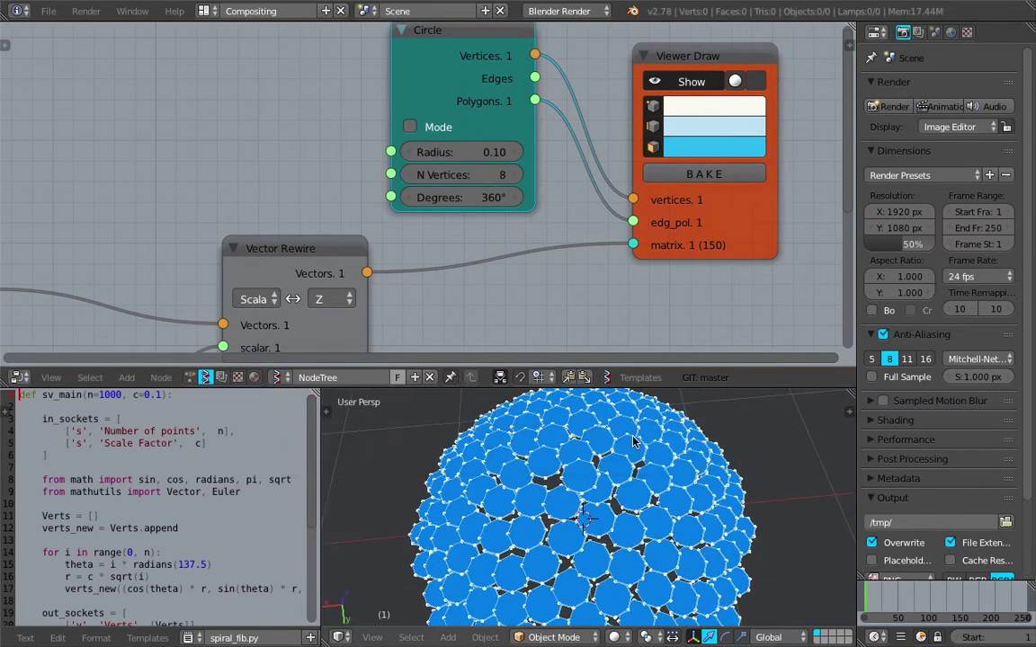
# Turn off vertex display in the Viewer Draw node and save the file.
pyautogui.click(655, 107)
pyautogui.moveTo(649, 522)
pyautogui.mouseDown(button='middle')
pyautogui.moveTo(658, 595)
pyautogui.moveTo(612, 518)
pyautogui.moveTo(708, 413)
pyautogui.moveTo(606, 498)
pyautogui.moveTo(671, 450)
pyautogui.moveTo(635, 481)
pyautogui.mouseUp(button='middle')
pyautogui.scroll(-3, 611, 513)
pyautogui.hotkey('ctrl', 's')
pyautogui.click(606, 498)
pyautogui.hotkey('ctrl', 's')
pyautogui.click(635, 481)
pyautogui.scroll(-1, 368, 296)
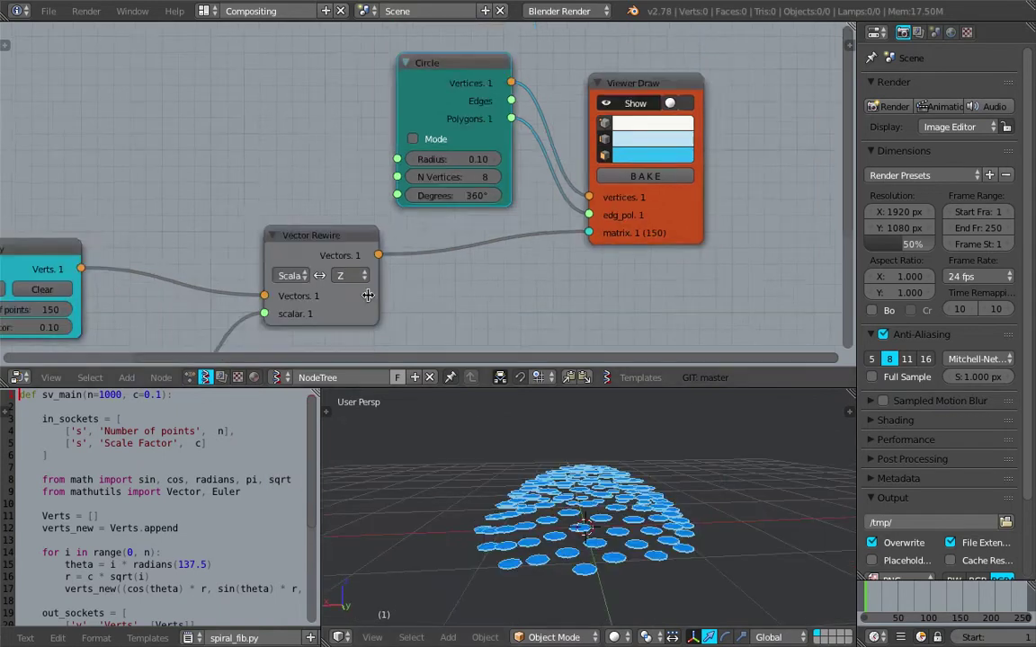
# Raise the Range Float's stop to 1.24 and rearrange the Range Float and List Reverse nodes.
pyautogui.moveTo(368, 296); pyautogui.dragTo(497, 152, button='middle')
pyautogui.moveTo(77, 306); pyautogui.dragTo(223, 247, button='middle')
pyautogui.moveTo(203, 279); pyautogui.dragTo(248, 279)
pyautogui.moveTo(253, 199); pyautogui.dragTo(183, 184)
pyautogui.moveTo(339, 173); pyautogui.dragTo(307, 178)
pyautogui.scroll(-1, 214, 154)
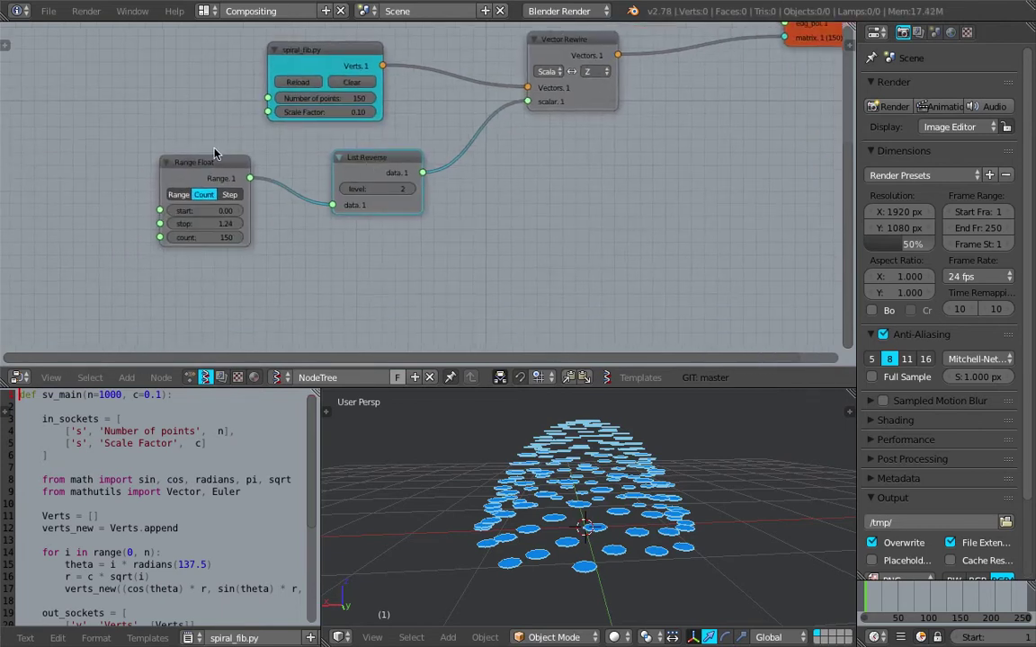
# Duplicate the Range Float node and add an Easing 0..1 node beside the copy.
pyautogui.hotkey('shift', 'd')
pyautogui.click(131, 298)
pyautogui.moveTo(256, 278); pyautogui.dragTo(236, 258, button='middle')
pyautogui.hotkey('shift', 'a')
pyautogui.click(295, 249)
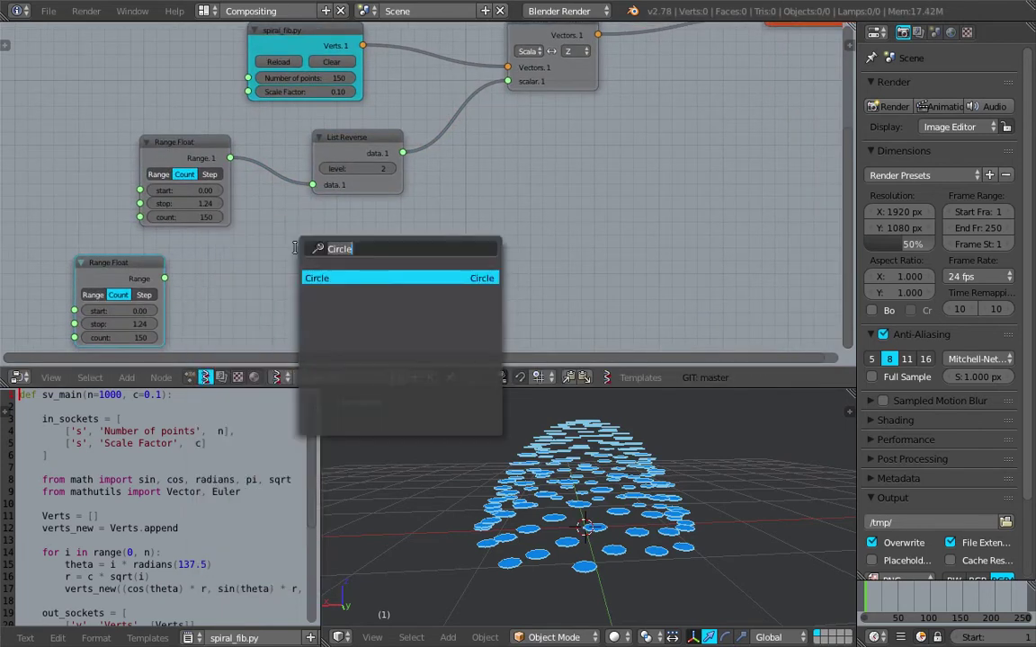
pyautogui.press('Return')
pyautogui.click(265, 221)
pyautogui.scroll(1, 265, 225)
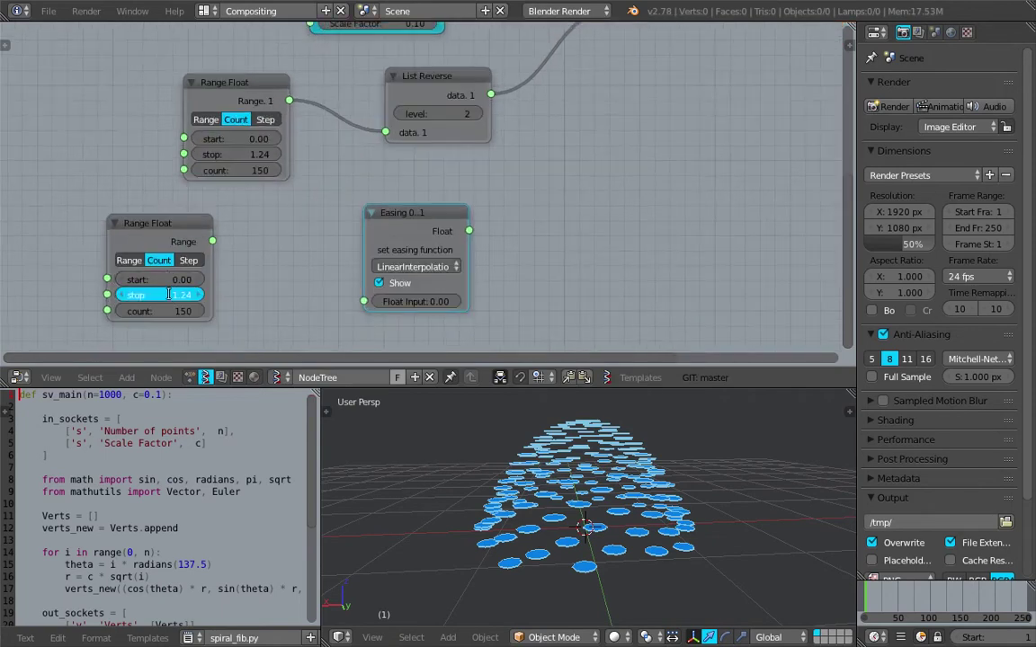
# Feed the duplicate Range Float, with stop at 1.00, into Easing 0..1 and set its function to CircularEaseOut.
pyautogui.moveTo(212, 242); pyautogui.dragTo(213, 245)
pyautogui.moveTo(359, 299); pyautogui.dragTo(360, 300)
pyautogui.moveTo(414, 226); pyautogui.dragTo(330, 225)
pyautogui.click(366, 266)
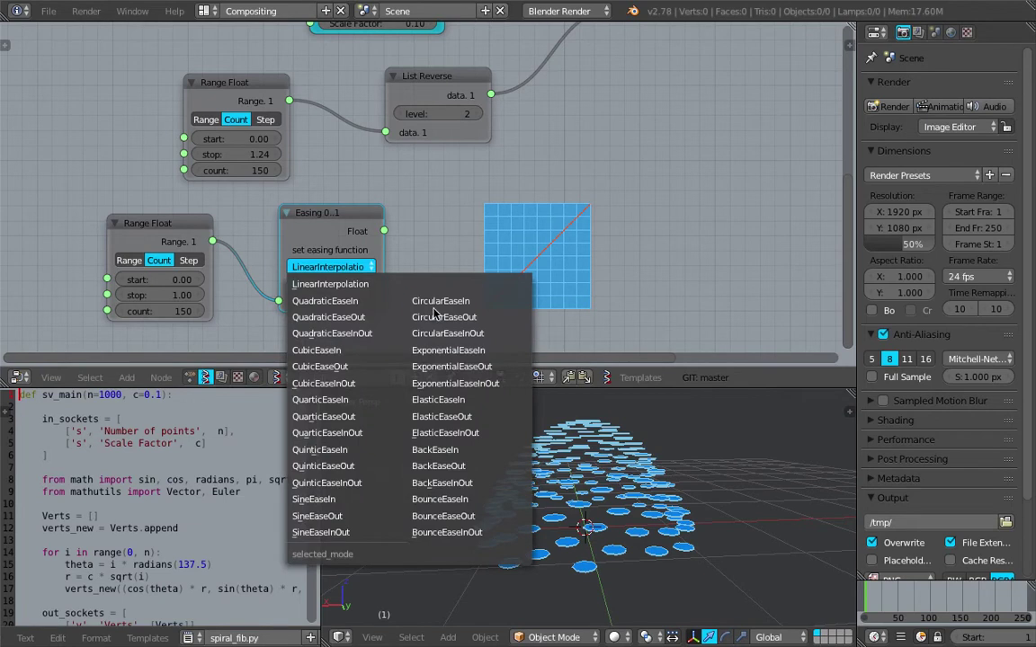
pyautogui.click(438, 301)
pyautogui.click(364, 266)
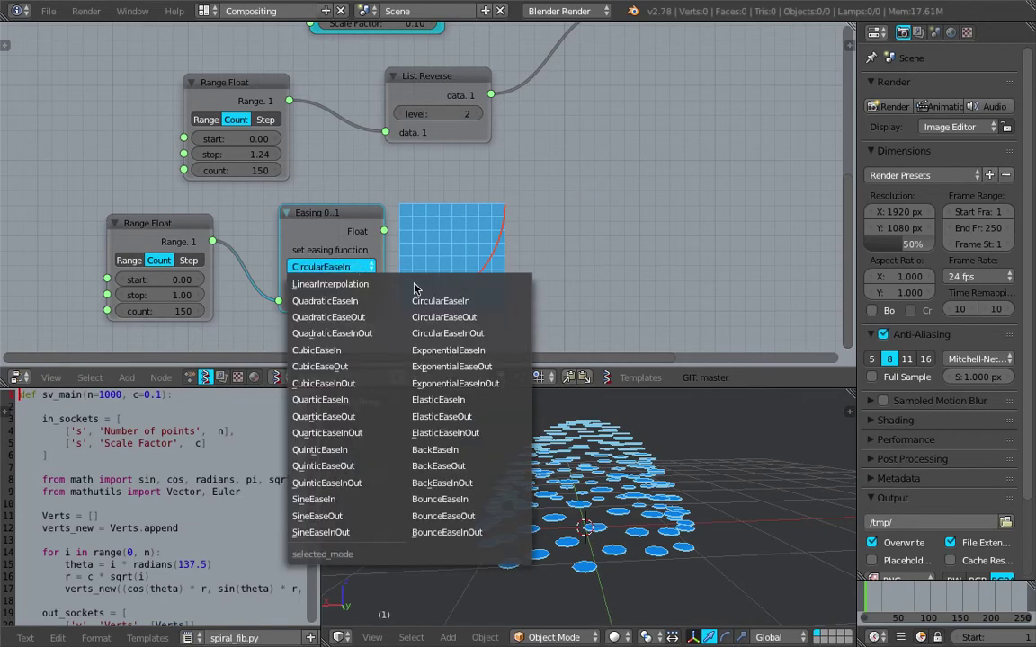
pyautogui.click(440, 317)
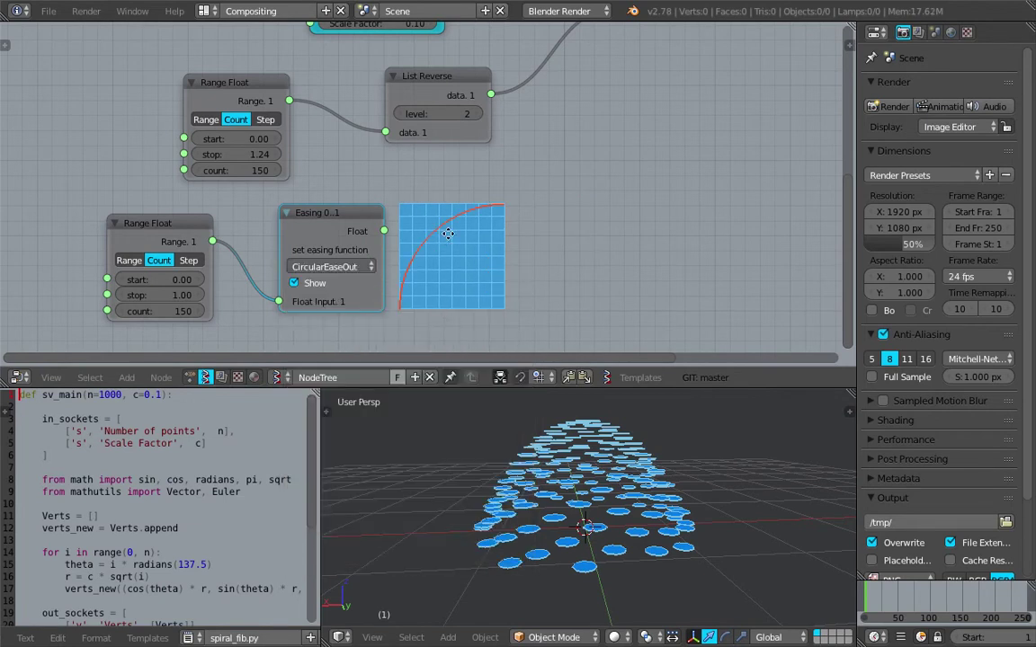
# Try feeding the Easing node's Float output into List Reverse's data input, and save the file.
pyautogui.moveTo(448, 233); pyautogui.dragTo(447, 255, button='middle')
pyautogui.moveTo(384, 252); pyautogui.dragTo(403, 214)
pyautogui.moveTo(387, 158); pyautogui.dragTo(385, 154)
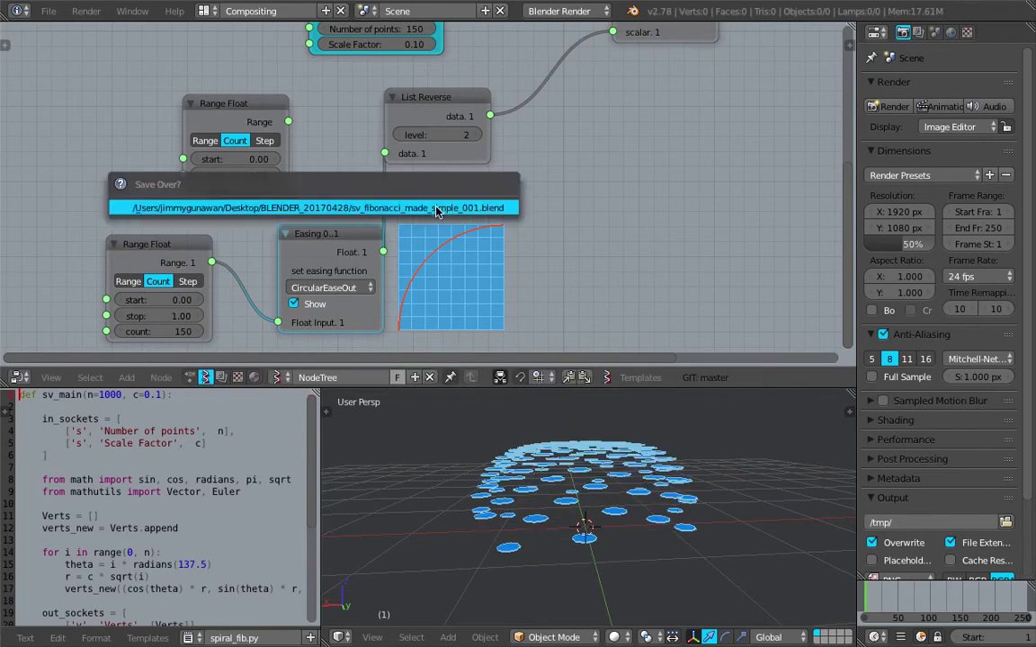
pyautogui.hotkey('ctrl', 's')
pyautogui.press('Return')
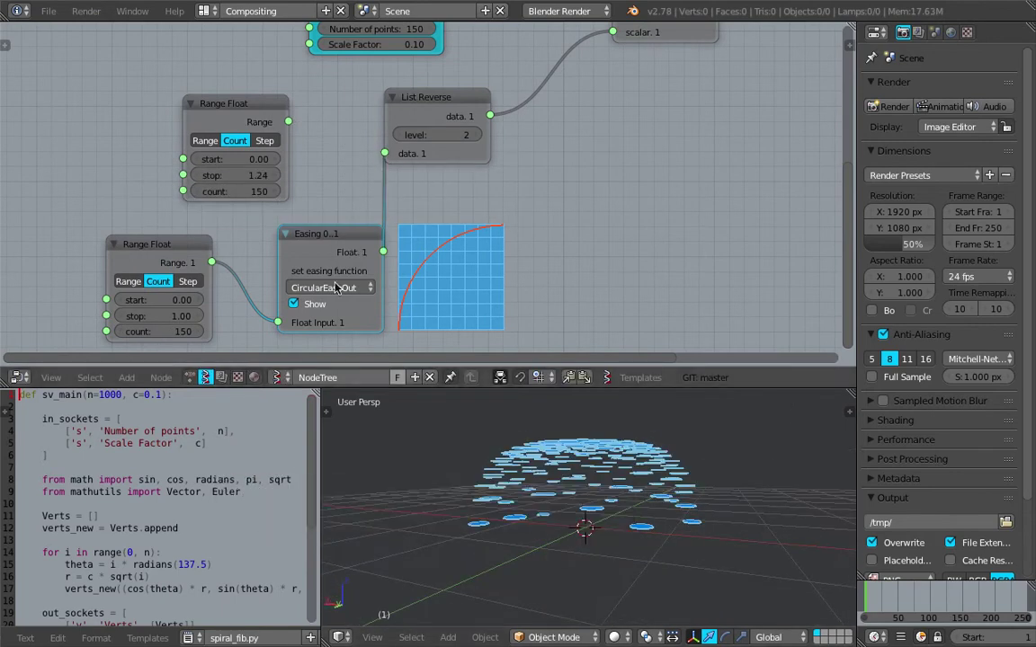
# Reconnect the original Range Float's Range output to List Reverse and move it closer to that node.
pyautogui.moveTo(594, 493); pyautogui.dragTo(601, 564, button='middle')
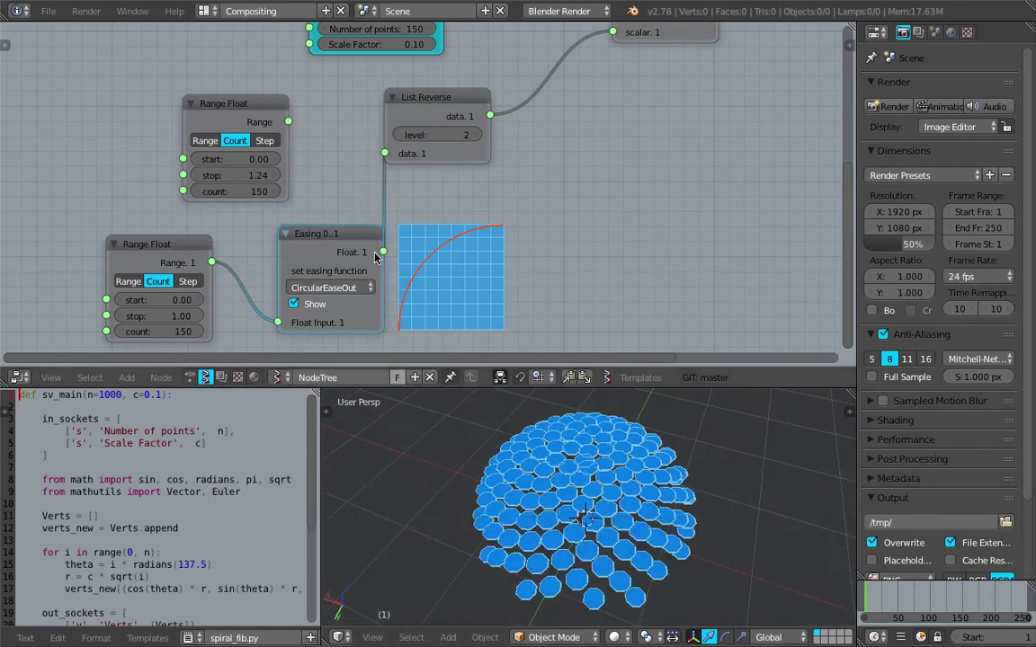
pyautogui.moveTo(288, 122); pyautogui.dragTo(385, 153)
pyautogui.moveTo(266, 105); pyautogui.dragTo(318, 99)
pyautogui.moveTo(634, 484); pyautogui.dragTo(562, 479, button='middle')
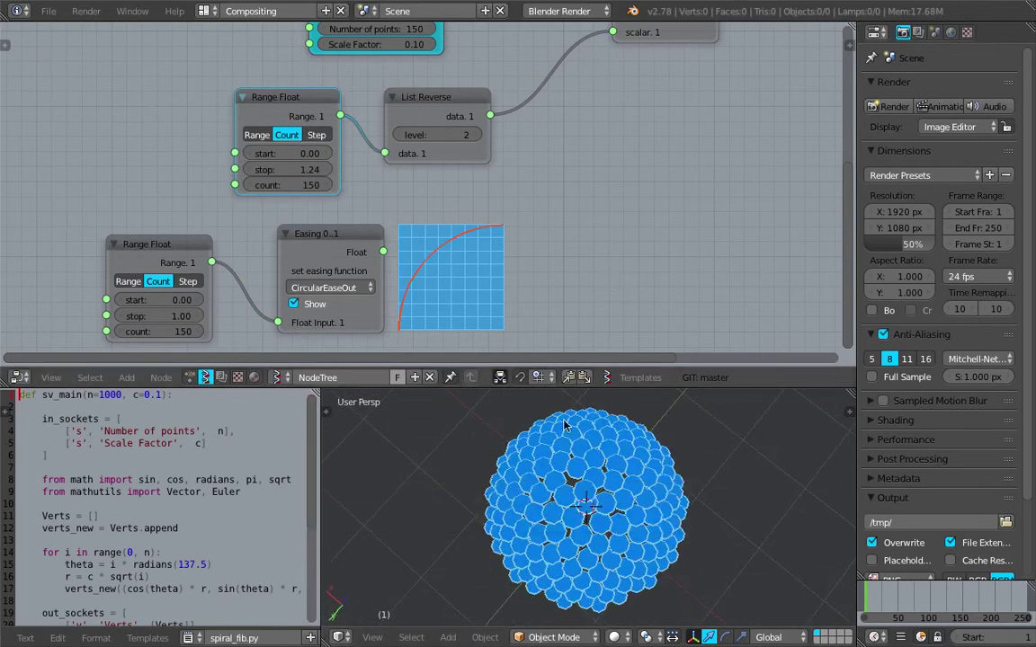
# Switch the 3D viewport to top view and save the file.
pyautogui.click(360, 638)
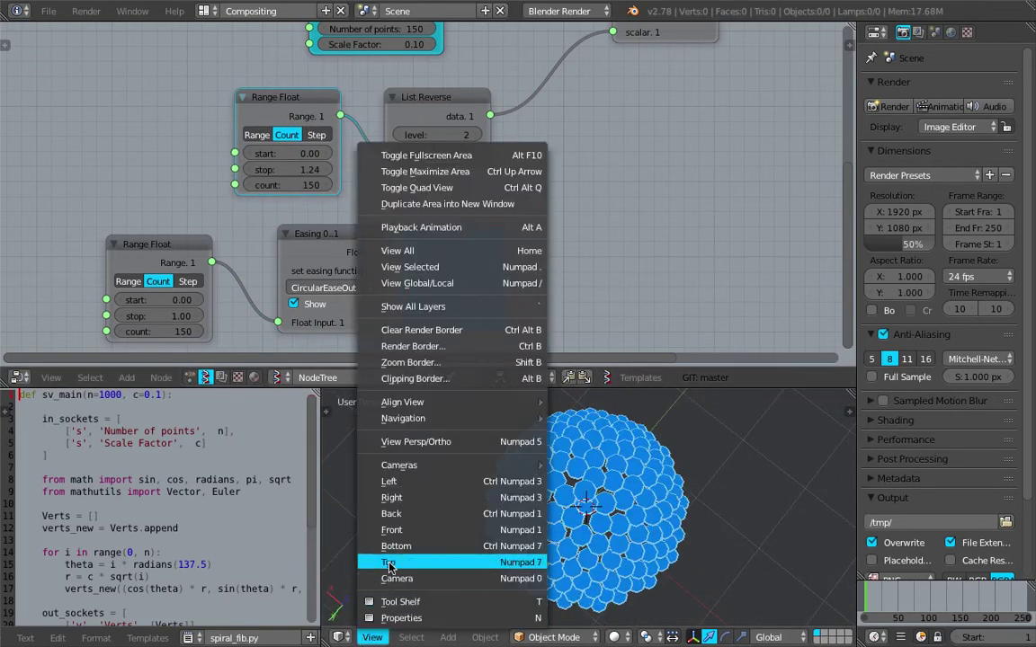
pyautogui.click(393, 559)
pyautogui.scroll(1, 388, 592)
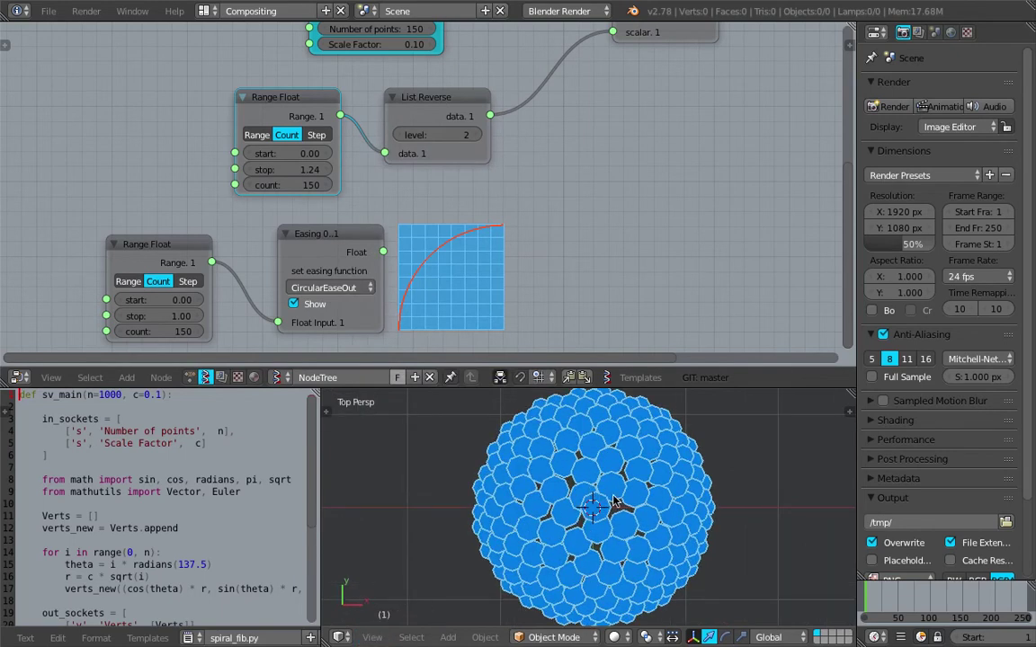
pyautogui.hotkey('ctrl', 's')
pyautogui.click(628, 500)
# Move Viewer Draw farther away and save the project as a new version, sv_fibonacci_made_simple_002.blend.
pyautogui.moveTo(584, 176); pyautogui.dragTo(532, 313, button='middle')
pyautogui.hotkey('ctrl', 's')
pyautogui.click(532, 318)
pyautogui.moveTo(736, 116); pyautogui.dragTo(488, 277, button='middle')
pyautogui.moveTo(669, 132); pyautogui.dragTo(753, 136)
pyautogui.click(49, 12)
pyautogui.click(118, 150)
pyautogui.click(917, 72)
pyautogui.click(946, 54)
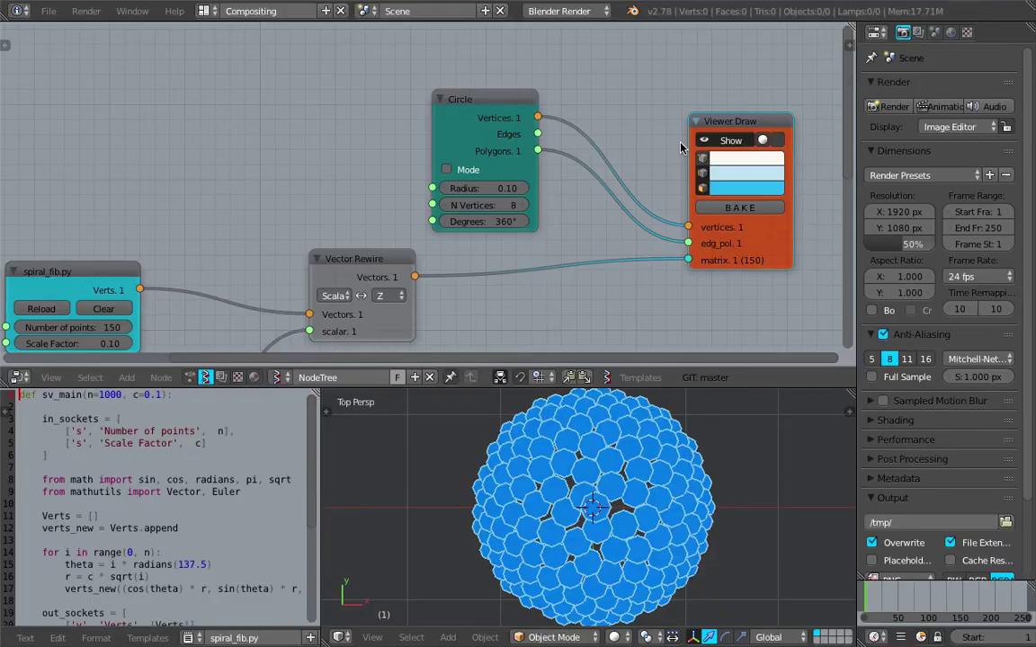
# Spread the Circle and Viewer Draw nodes farther apart to make room between them.
pyautogui.moveTo(589, 160); pyautogui.dragTo(552, 168, button='middle')
pyautogui.moveTo(733, 130); pyautogui.dragTo(768, 146)
pyautogui.moveTo(457, 108); pyautogui.dragTo(394, 99)
pyautogui.moveTo(510, 139); pyautogui.dragTo(472, 141, button='middle')
# Add a Move node and connect the Circle's Vertices output to its vertices input.
pyautogui.press('space')
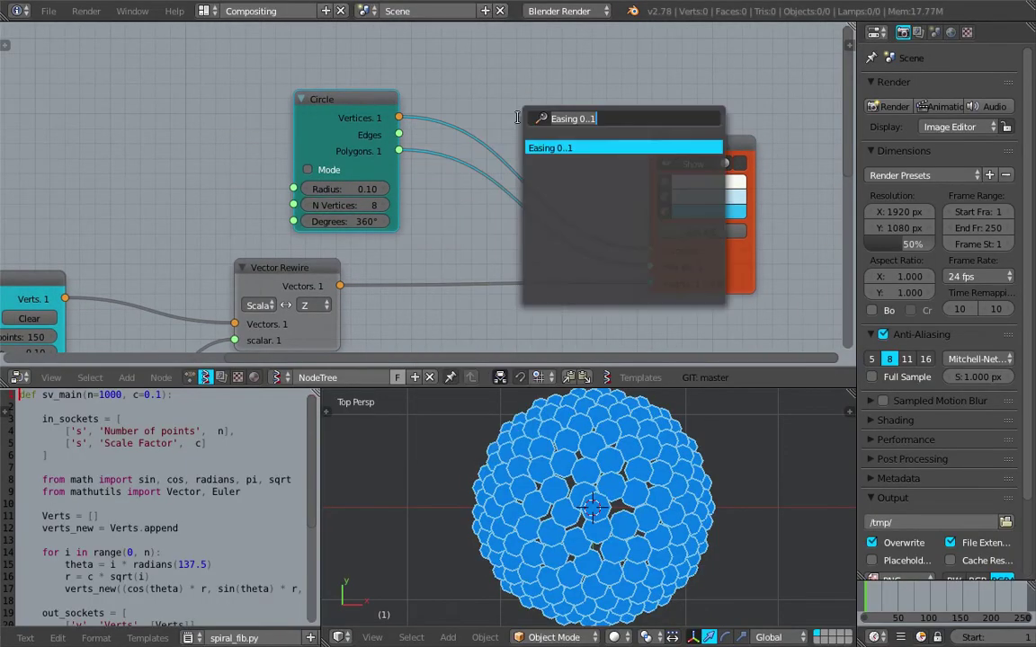
pyautogui.write('tran')
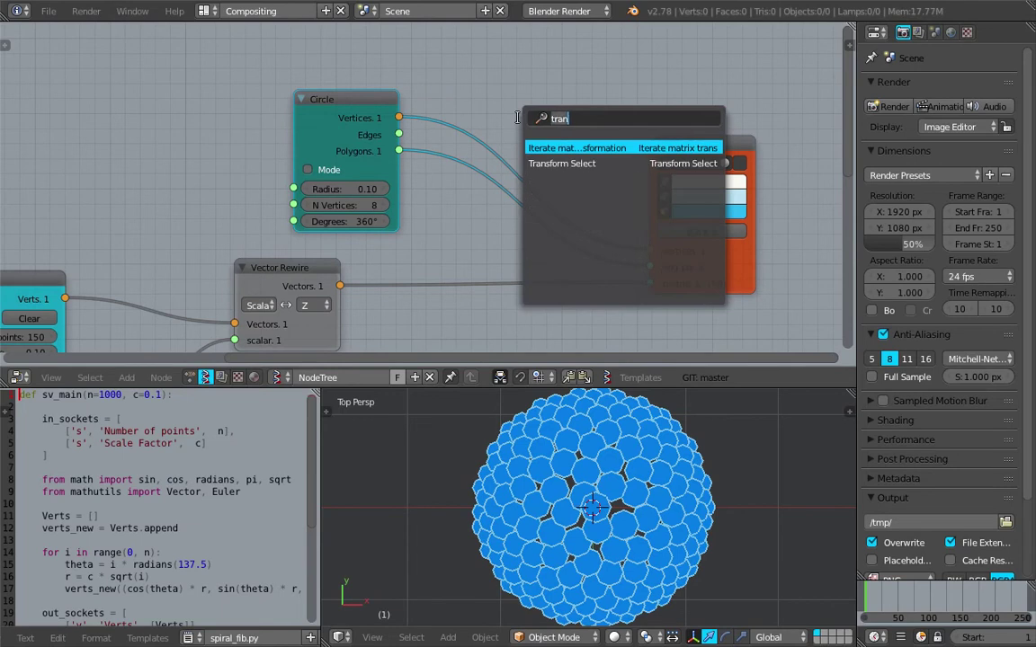
pyautogui.write('mov')
pyautogui.press('Return')
pyautogui.click(548, 94)
pyautogui.moveTo(399, 118); pyautogui.dragTo(534, 130)
# Add a Vector in node above the Circle and connect it to the Move node's vectors input.
pyautogui.moveTo(424, 32); pyautogui.dragTo(428, 79, button='middle')
pyautogui.hotkey('alt', 'space')
pyautogui.write('vec')
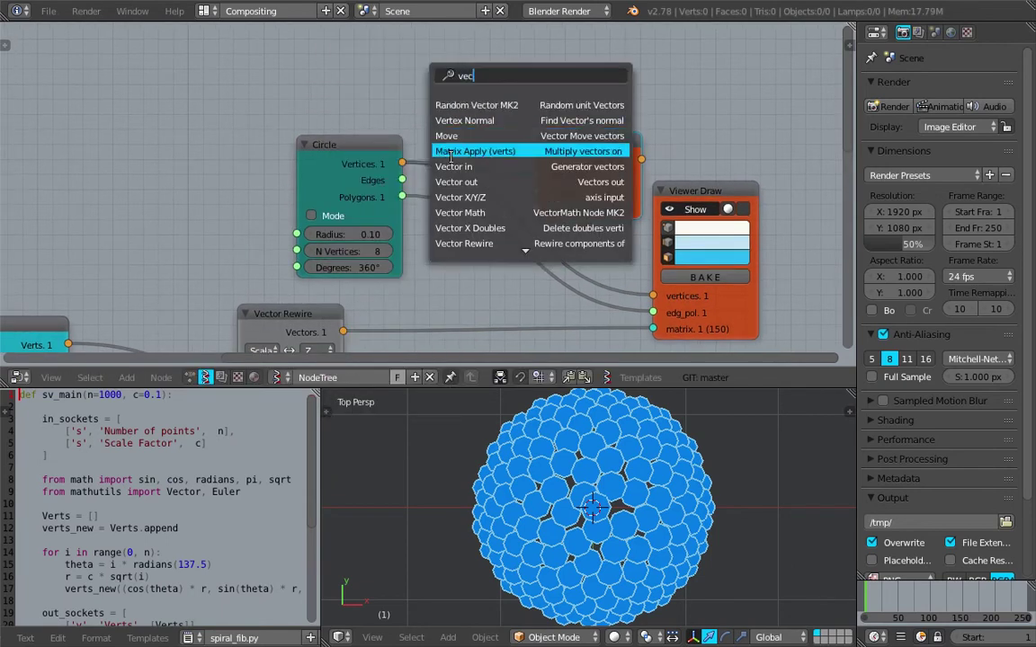
pyautogui.click(450, 166)
pyautogui.click(395, 31)
pyautogui.moveTo(475, 60); pyautogui.dragTo(479, 66)
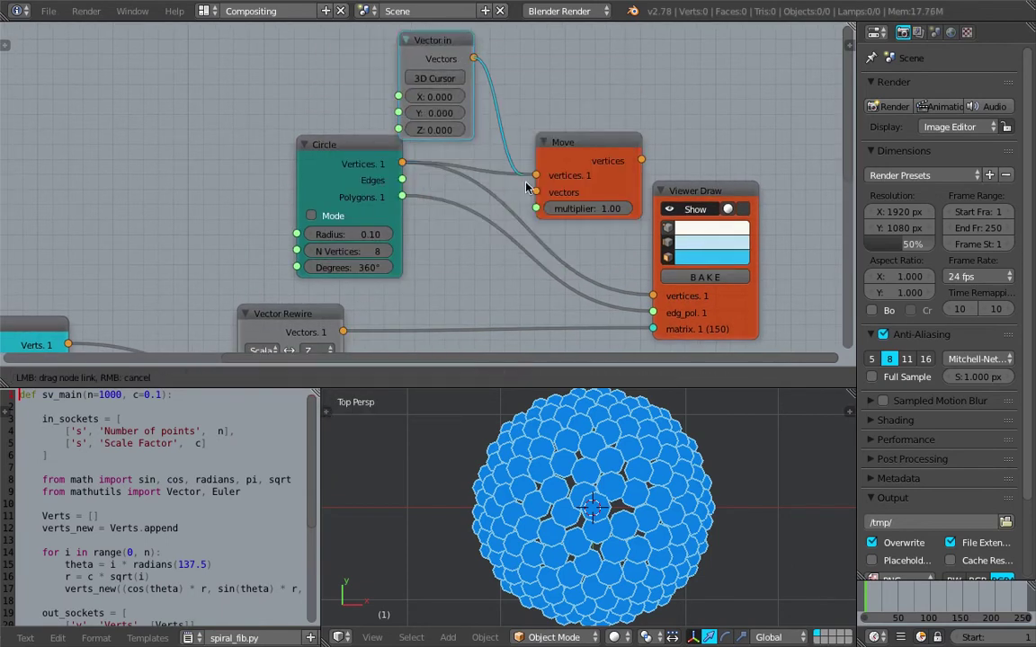
pyautogui.moveTo(527, 186); pyautogui.dragTo(530, 189)
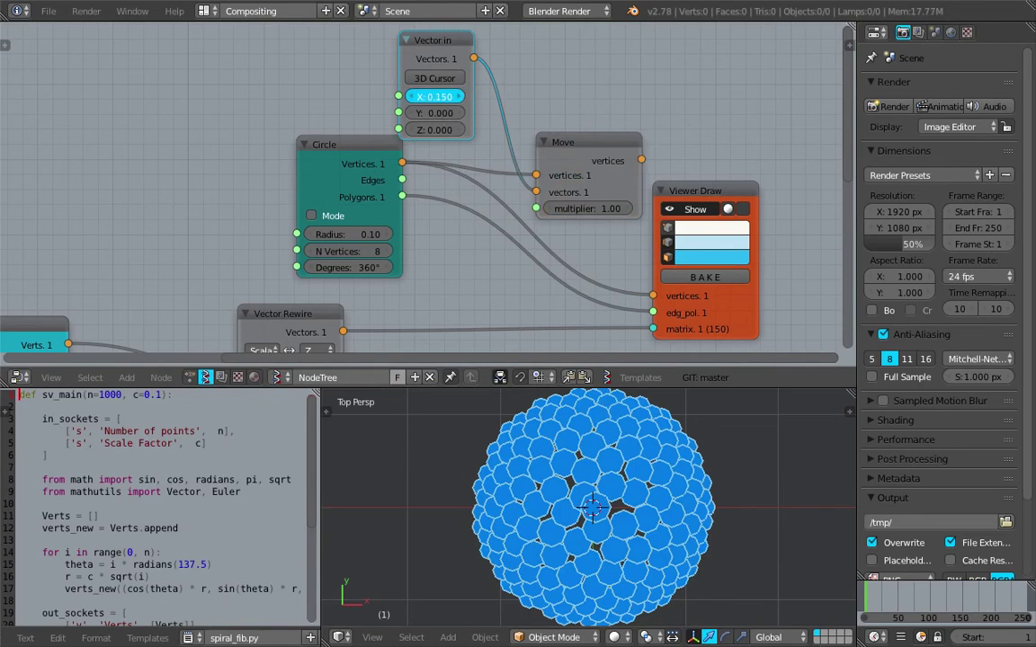
# Route Move's vertices output into Viewer Draw and set the Vector in node's X to 0.030.
pyautogui.moveTo(599, 147)
pyautogui.mouseDown()
pyautogui.moveTo(580, 139)
pyautogui.moveTo(653, 296)
pyautogui.mouseUp()
pyautogui.moveTo(440, 100); pyautogui.dragTo(500, 100)
pyautogui.moveTo(434, 96); pyautogui.dragTo(336, 97)
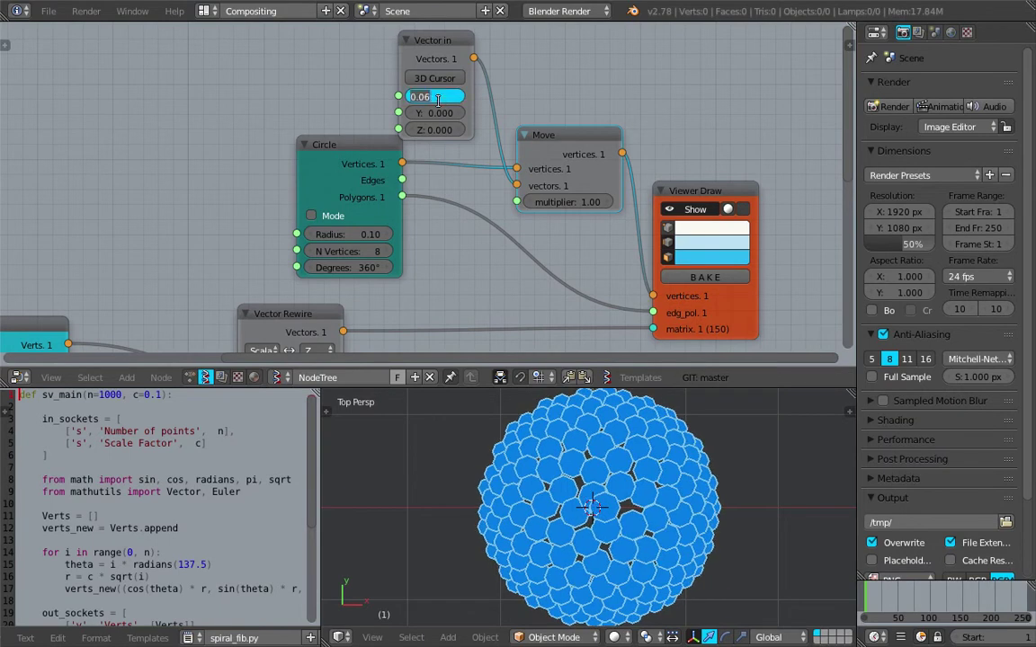
pyautogui.write('0')
pyautogui.press('Return')
pyautogui.moveTo(434, 97); pyautogui.dragTo(378, 88)
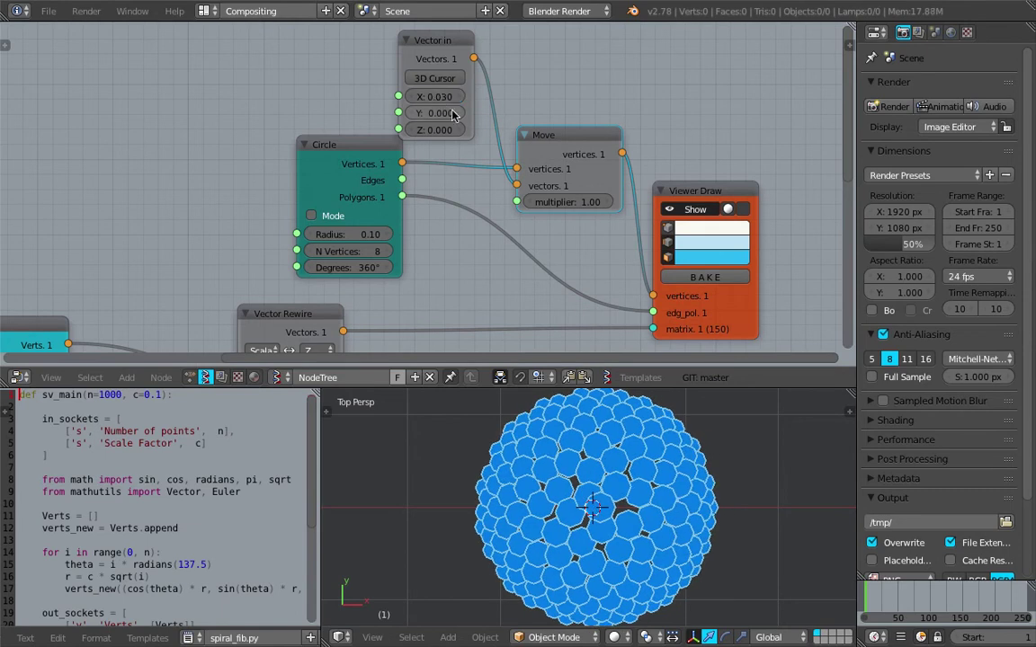
# Shift the Viewer Draw node farther from the Move node to make room for another node.
pyautogui.moveTo(461, 116); pyautogui.dragTo(467, 113, button='middle')
pyautogui.moveTo(677, 186); pyautogui.dragTo(716, 200)
pyautogui.moveTo(676, 198); pyautogui.dragTo(675, 188, button='middle')
pyautogui.moveTo(733, 201); pyautogui.dragTo(785, 214)
pyautogui.moveTo(676, 184); pyautogui.dragTo(620, 183, button='middle')
pyautogui.moveTo(660, 130); pyautogui.dragTo(647, 134, button='middle')
# Insert a Matrix Apply (verts) node on the link between Move and Viewer Draw.
pyautogui.hotkey('shift', 'a')
pyautogui.click(646, 134)
pyautogui.write('Vector in')
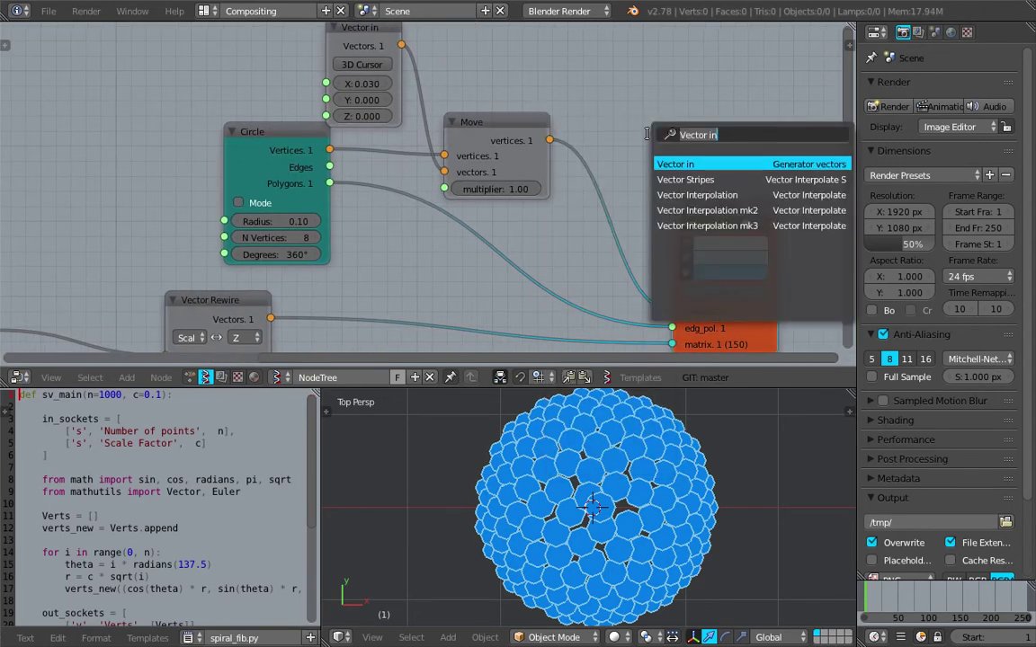
pyautogui.hotkey('ctrl', 'a')
pyautogui.write('matrix a')
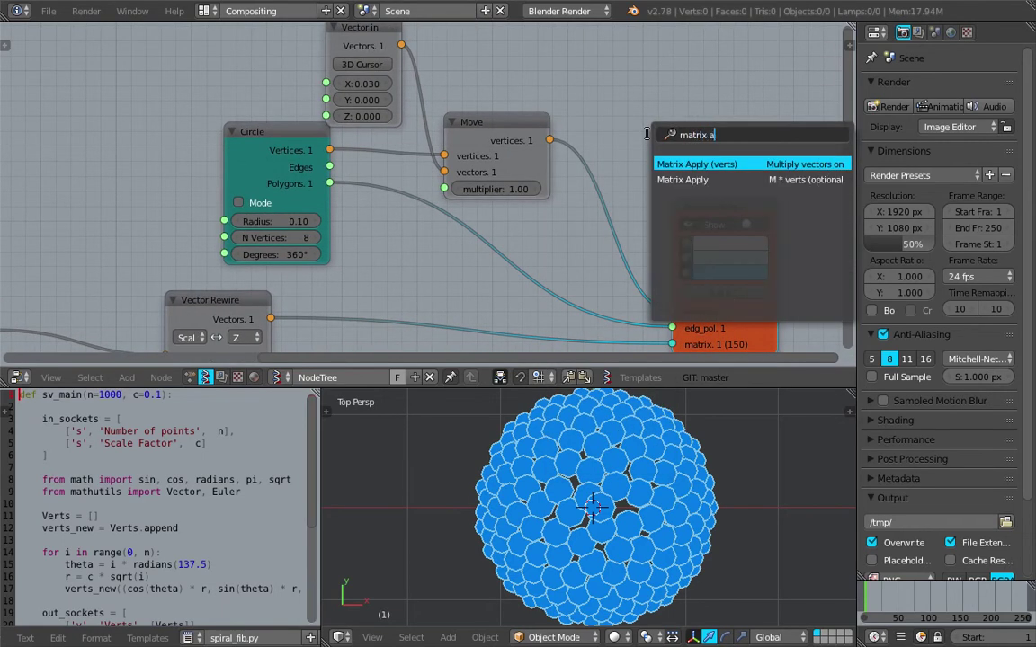
pyautogui.press('Return')
pyautogui.click(607, 139)
# Add a Matrix in node above Matrix Apply (verts) and connect its Matrix output to the Matrixes input.
pyautogui.moveTo(663, 126); pyautogui.dragTo(644, 187, button='middle')
pyautogui.hotkey('alt', 'space')
pyautogui.write('matrix i')
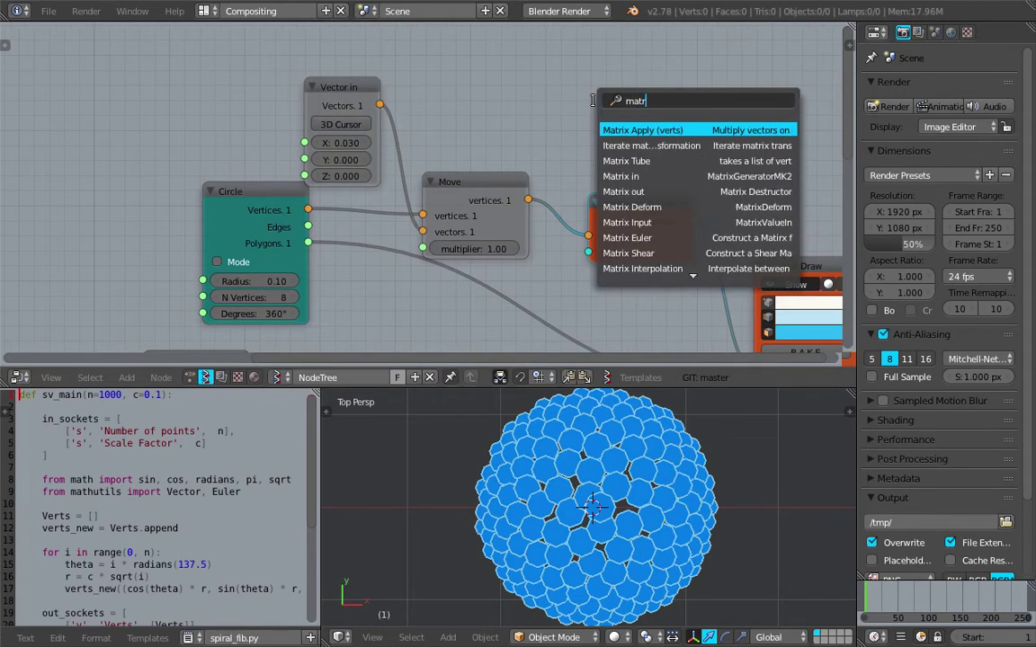
pyautogui.press('Return')
pyautogui.click(583, 74)
pyautogui.moveTo(632, 89); pyautogui.dragTo(594, 252)
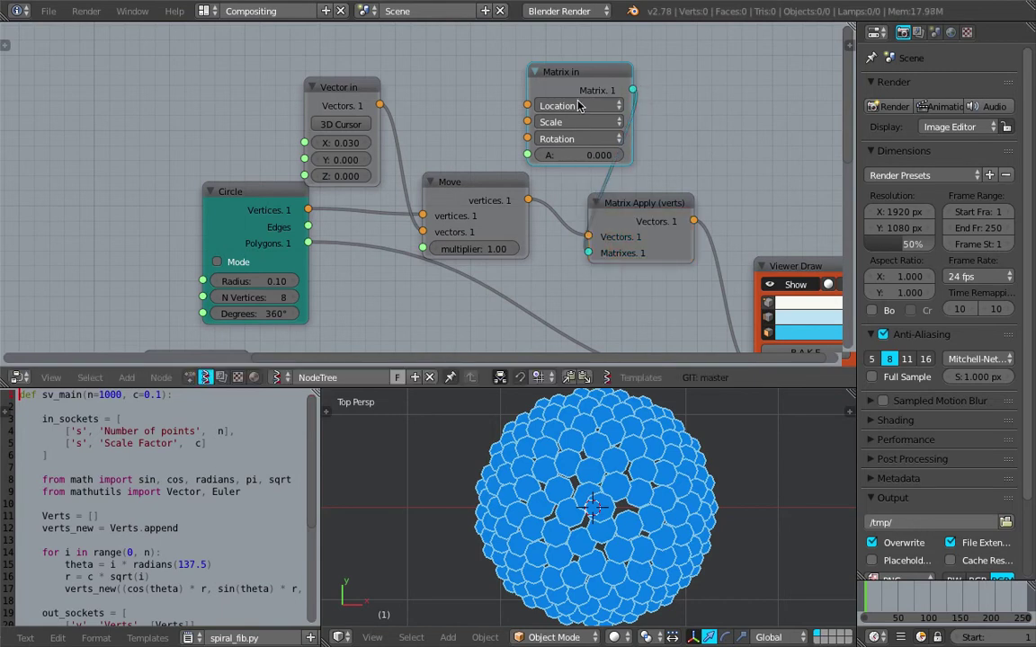
pyautogui.moveTo(578, 77); pyautogui.dragTo(608, 69)
# Add a second Vector in node and connect its Vectors output to Matrix in's Location input.
pyautogui.moveTo(436, 41); pyautogui.dragTo(453, 103, button='middle')
pyautogui.hotkey('shift', 'a')
pyautogui.click(452, 101)
pyautogui.write('vector')
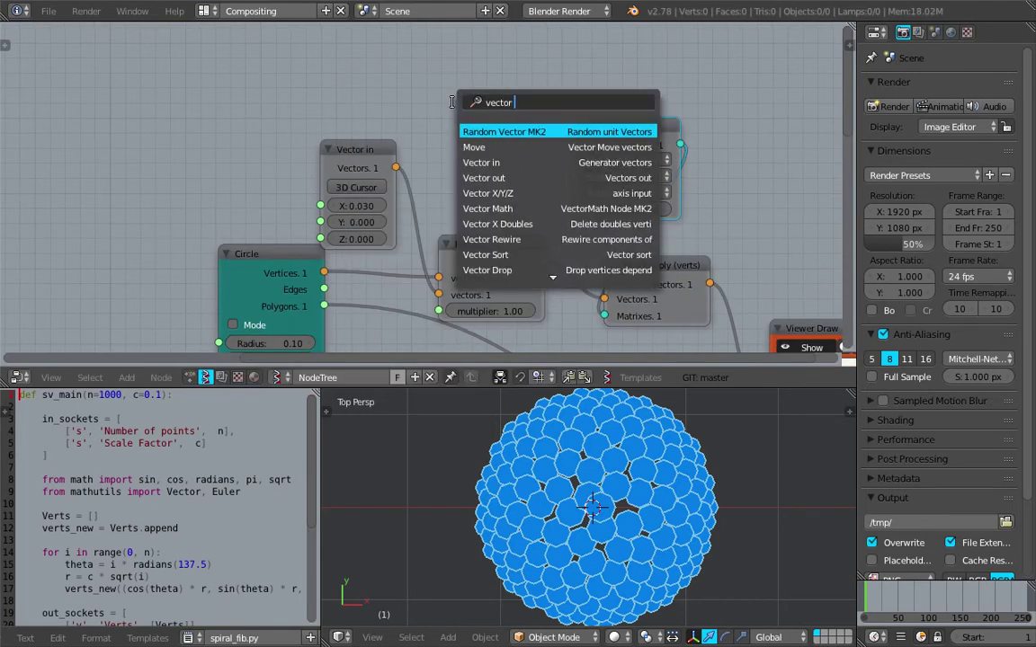
pyautogui.press('Down')
pyautogui.press('Down')
pyautogui.press('Return')
pyautogui.click(454, 106)
pyautogui.moveTo(528, 128); pyautogui.dragTo(575, 160)
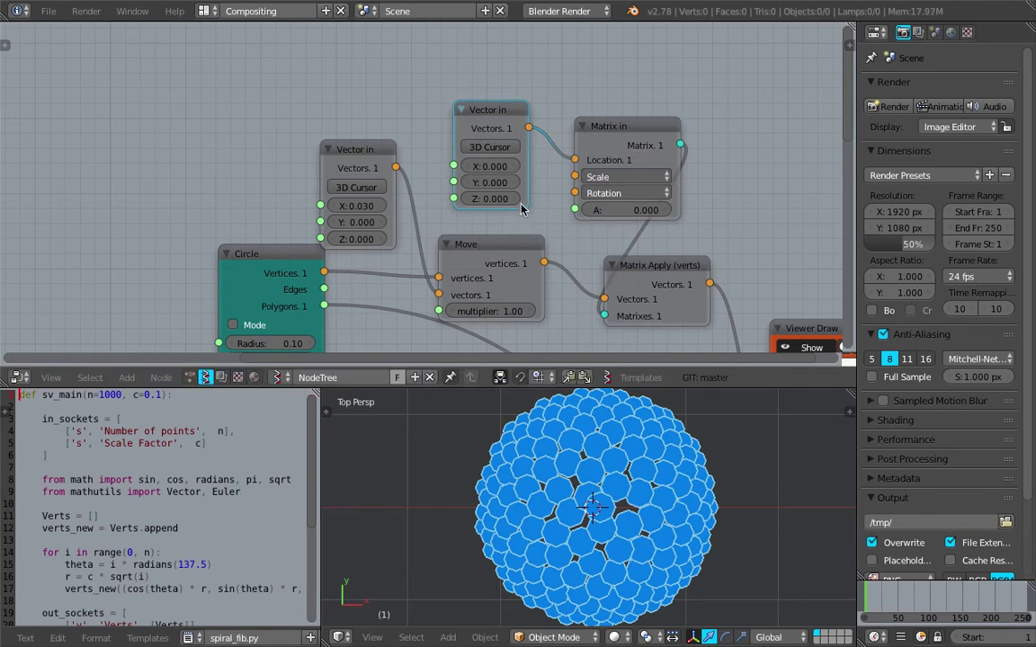
# Save the project over sv_fibonacci_made_simple_002.blend.
pyautogui.keyDown('shift'); pyautogui.moveTo(633, 529); pyautogui.dragTo(575, 513, button='middle'); pyautogui.keyUp('shift')
pyautogui.hotkey('ctrl', 's')
pyautogui.click(576, 513)
pyautogui.moveTo(628, 293); pyautogui.dragTo(555, 156, button='middle')
pyautogui.hotkey('ctrl', 's')
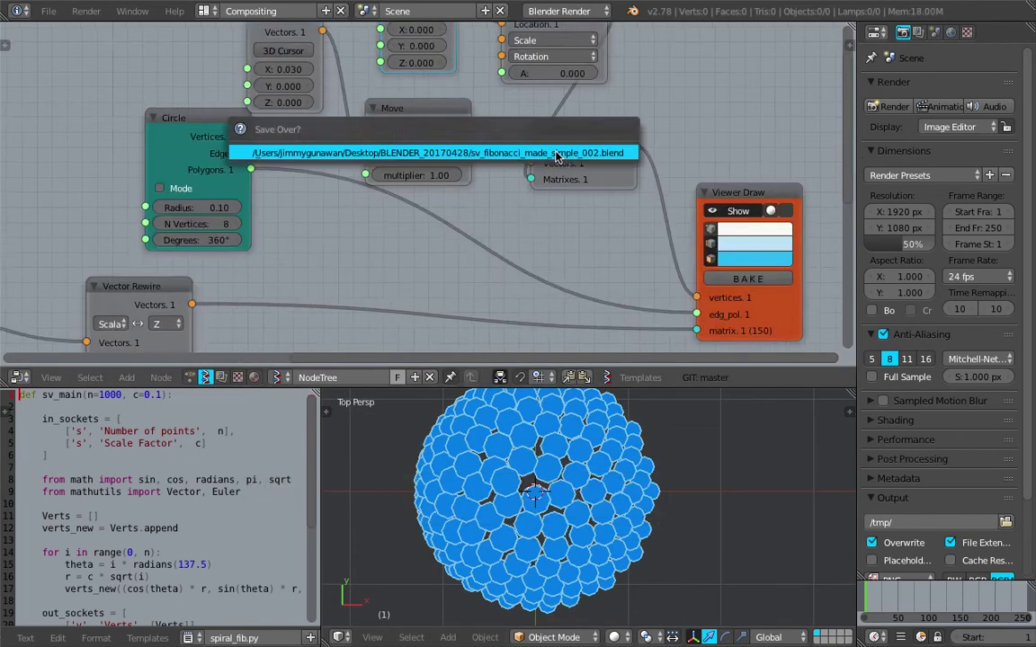
pyautogui.click(556, 155)
# Cut the link from Vector Rewire to Viewer Draw's matrix input and save the file.
pyautogui.scroll(-2, 526, 177)
pyautogui.keyDown('ctrl'); pyautogui.moveTo(551, 302); pyautogui.dragTo(525, 348, button='right'); pyautogui.keyUp('ctrl')
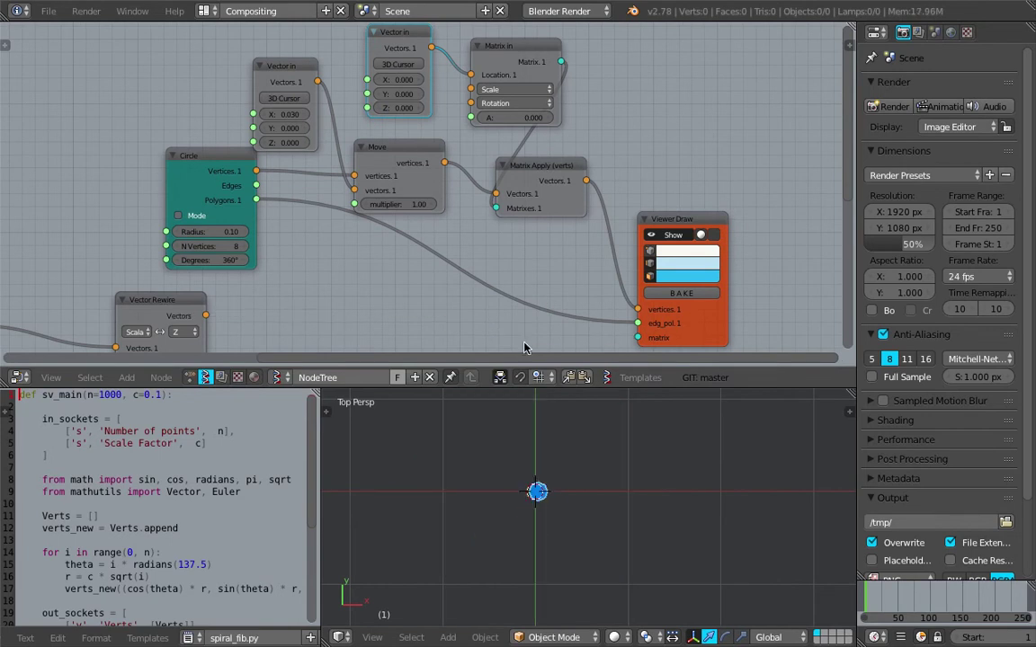
pyautogui.hotkey('ctrl', 's')
pyautogui.click(576, 284)
pyautogui.moveTo(576, 284); pyautogui.dragTo(562, 229, button='middle')
pyautogui.scroll(4, 574, 444)
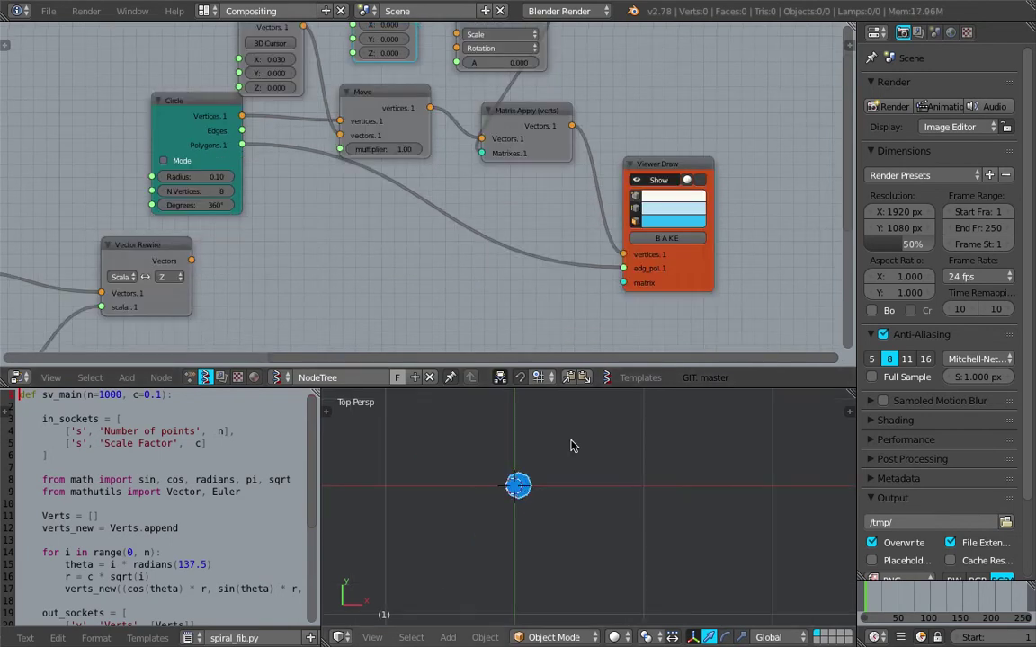
# Save the file and set X to 0.060 on the Vector in node that feeds Move.
pyautogui.keyDown('shift'); pyautogui.moveTo(574, 447); pyautogui.dragTo(593, 460, button='middle'); pyautogui.keyUp('shift')
pyautogui.hotkey('ctrl', 's')
pyautogui.click(593, 461)
pyautogui.moveTo(393, 81); pyautogui.dragTo(375, 142, button='middle')
pyautogui.scroll(1, 409, 113)
pyautogui.moveTo(300, 126)
pyautogui.mouseDown()
pyautogui.moveTo(311, 126)
pyautogui.moveTo(299, 126)
pyautogui.mouseUp()
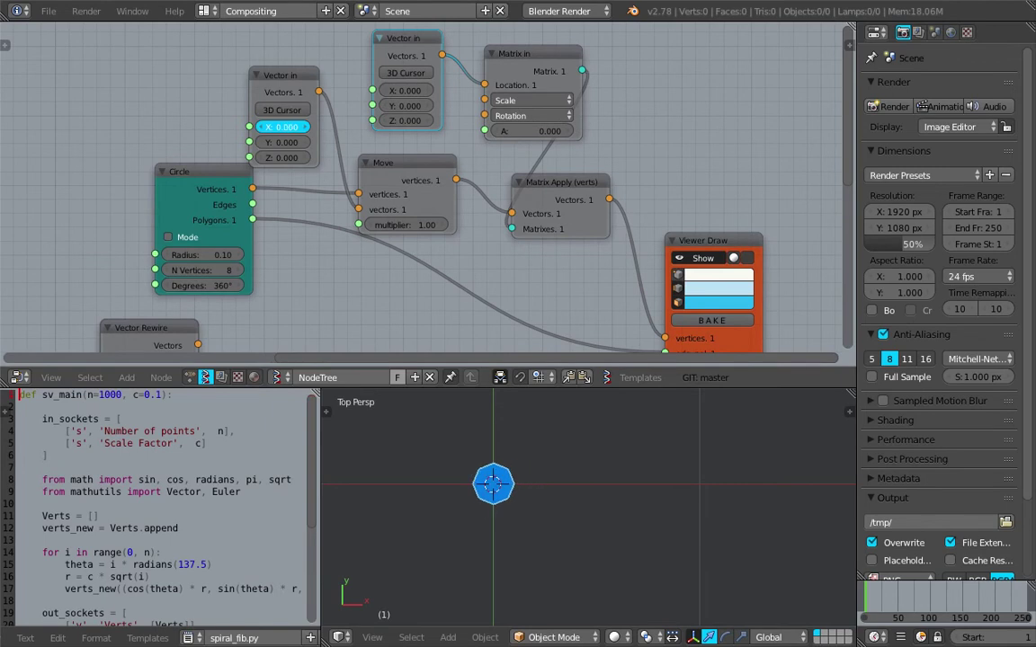
# Move the Matrix Apply (verts) and Viewer Draw nodes further right to make room in the node chain.
pyautogui.moveTo(318, 128); pyautogui.dragTo(319, 152, button='middle')
pyautogui.moveTo(574, 213); pyautogui.dragTo(673, 216)
pyautogui.moveTo(701, 235); pyautogui.dragTo(614, 224, button='middle')
pyautogui.moveTo(691, 253); pyautogui.dragTo(760, 256)
pyautogui.moveTo(563, 201); pyautogui.dragTo(594, 198)
pyautogui.moveTo(537, 197); pyautogui.dragTo(478, 187, button='middle')
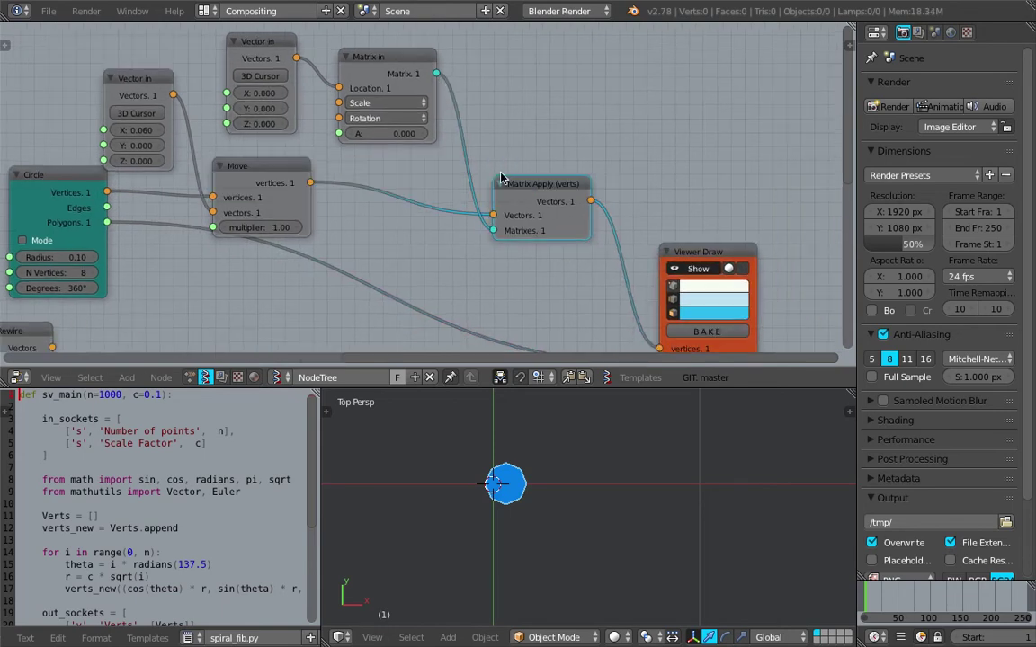
# Add a Scale node after Matrix Apply (verts) and connect Matrix Apply's Vectors output to its Vertices input.
pyautogui.hotkey('alt', 'space')
pyautogui.write('scale')
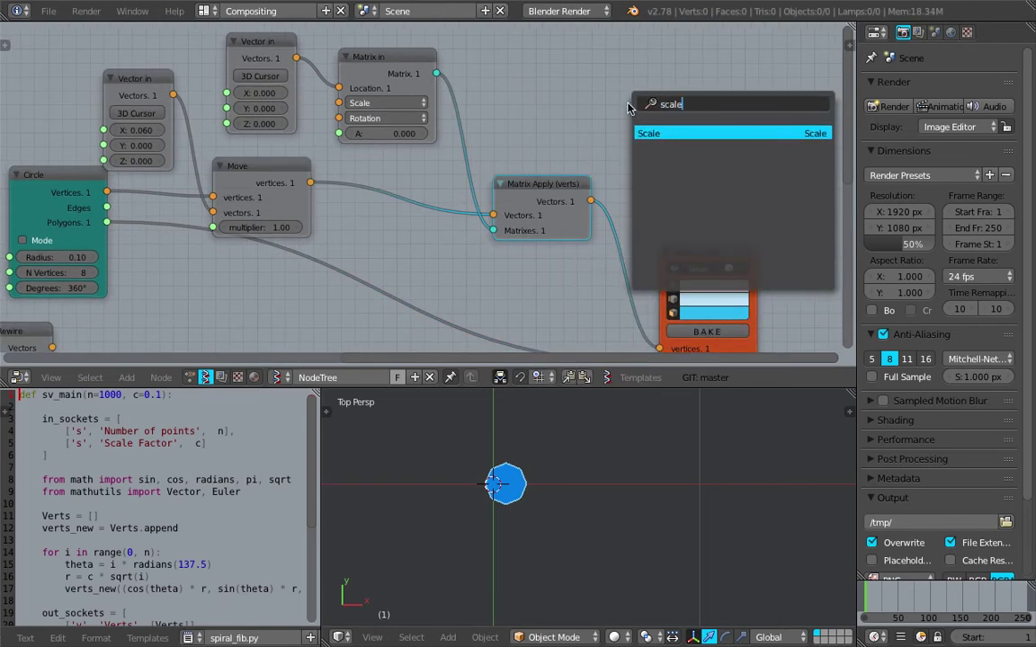
pyautogui.press('Return')
pyautogui.click(628, 109)
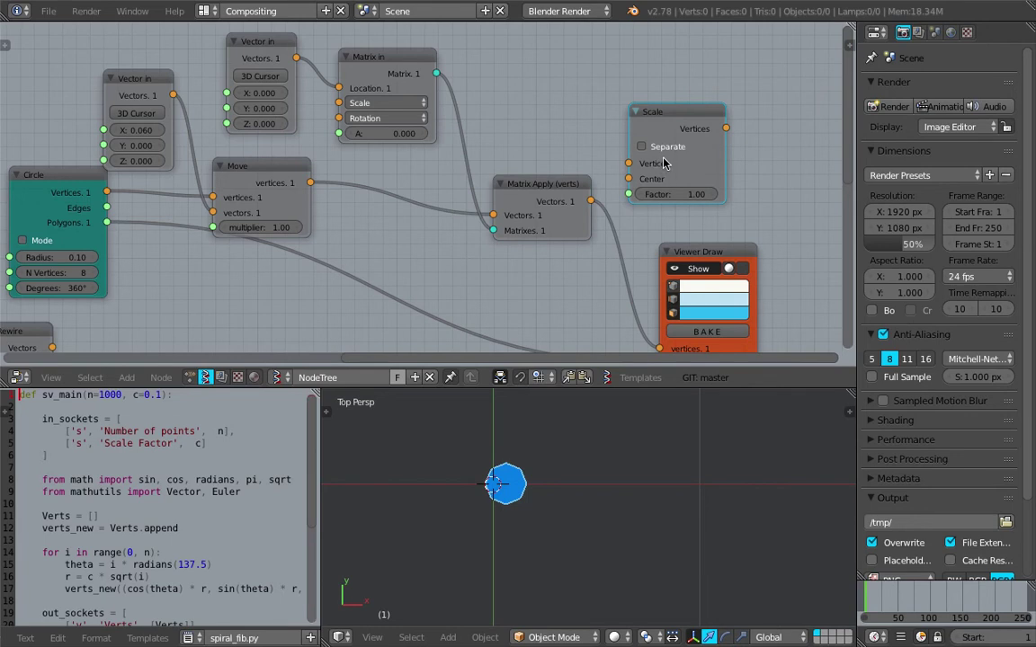
pyautogui.moveTo(668, 127); pyautogui.dragTo(667, 94)
pyautogui.moveTo(562, 189); pyautogui.dragTo(538, 156)
pyautogui.click(682, 108)
pyautogui.moveTo(682, 107); pyautogui.dragTo(694, 166)
pyautogui.moveTo(568, 167); pyautogui.dragTo(639, 190)
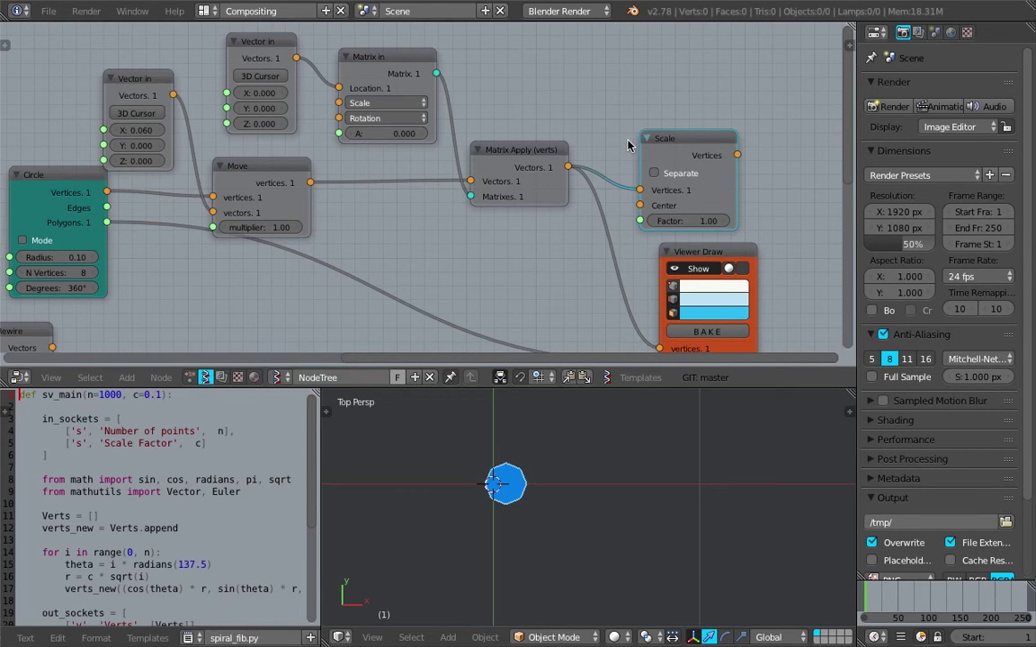
# Connect the Scale node's Vertices output to Viewer Draw's vertices input and try varying its Factor.
pyautogui.hotkey('shift', 'a')
pyautogui.click(604, 121)
pyautogui.press('Escape')
pyautogui.moveTo(735, 157); pyautogui.dragTo(660, 348)
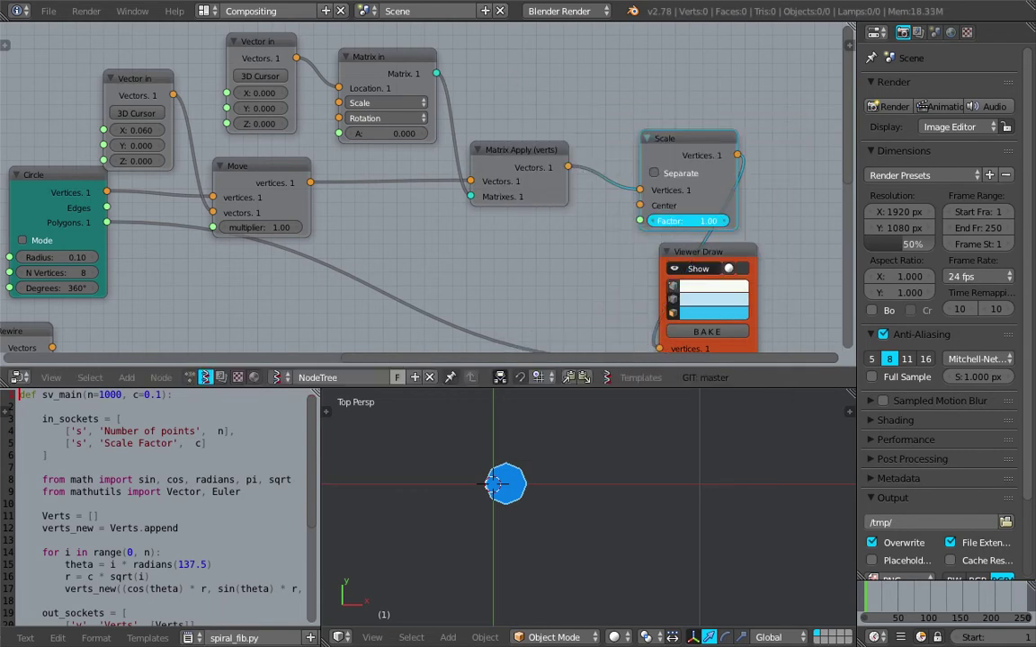
pyautogui.moveTo(688, 221)
pyautogui.mouseDown()
pyautogui.moveTo(723, 221)
pyautogui.moveTo(705, 221)
pyautogui.mouseUp()
pyautogui.moveTo(698, 157); pyautogui.dragTo(648, 155)
# Switch off Viewer Draw's display, shift that node aside, and delete the Scale node.
pyautogui.click(708, 268)
pyautogui.moveTo(709, 255); pyautogui.dragTo(771, 258)
pyautogui.click(636, 150)
pyautogui.press('x')
# Add a Vector Math node after Matrix Apply (verts) and set its function to Scale XY.
pyautogui.hotkey('shift', 'a')
pyautogui.click(635, 163)
pyautogui.write('vector m')
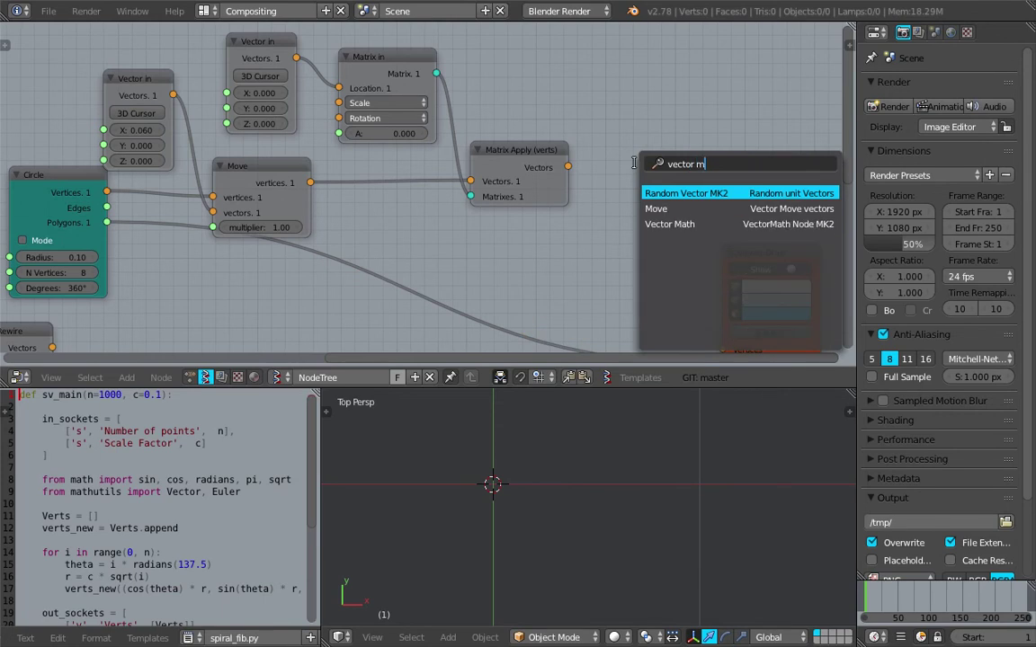
pyautogui.write('a')
pyautogui.press('Return')
pyautogui.click(638, 167)
pyautogui.click(698, 207)
pyautogui.click(696, 468)
pyautogui.moveTo(666, 171); pyautogui.dragTo(629, 181)
# Connect Matrix Apply's Vectors output to Scale XY's A input and Scale XY's Out to Viewer Draw's vertices input.
pyautogui.moveTo(567, 167); pyautogui.dragTo(600, 233)
pyautogui.moveTo(708, 198); pyautogui.dragTo(685, 147, button='middle')
pyautogui.moveTo(697, 197)
pyautogui.mouseDown()
pyautogui.moveTo(710, 309)
pyautogui.moveTo(705, 300)
pyautogui.mouseUp()
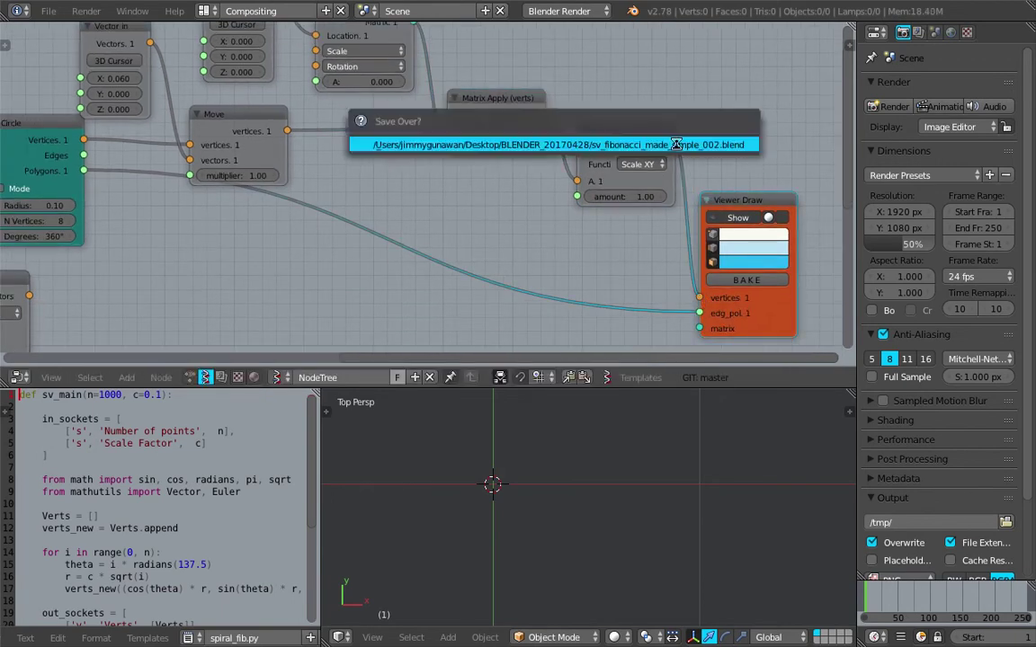
pyautogui.scroll(-5, 631, 520)
pyautogui.moveTo(485, 120); pyautogui.dragTo(464, 136)
pyautogui.scroll(2, 576, 500)
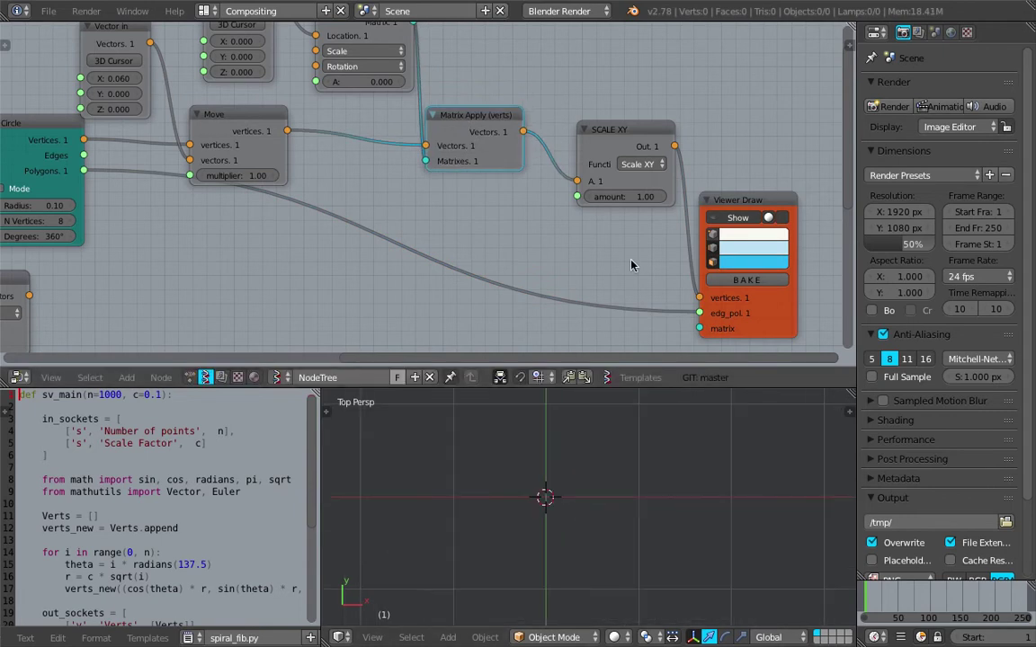
# Experiment with the Vector Math node's function choice and amount, returning its function to Scale XY.
pyautogui.click(634, 164)
pyautogui.click(620, 401)
pyautogui.moveTo(627, 197); pyautogui.dragTo(620, 197)
pyautogui.scroll(-9, 613, 513)
pyautogui.scroll(2, 615, 511)
pyautogui.scroll(3, 683, 180)
pyautogui.moveTo(708, 179)
pyautogui.mouseDown()
pyautogui.moveTo(746, 179)
pyautogui.moveTo(697, 179)
pyautogui.mouseUp()
pyautogui.click(711, 123)
pyautogui.click(710, 575)
pyautogui.moveTo(638, 180); pyautogui.dragTo(701, 180)
pyautogui.click(693, 123)
pyautogui.click(692, 575)
# Set the Vector Math node's function to Scale XZ and its amount to 3.76.
pyautogui.click(695, 123)
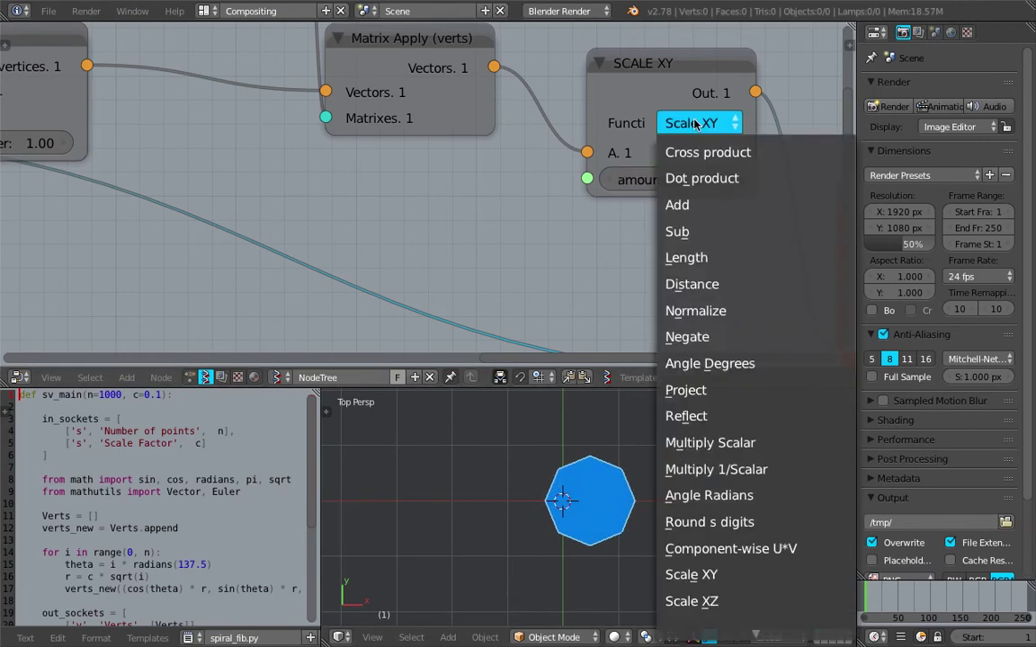
pyautogui.click(693, 600)
pyautogui.moveTo(693, 179); pyautogui.dragTo(733, 179)
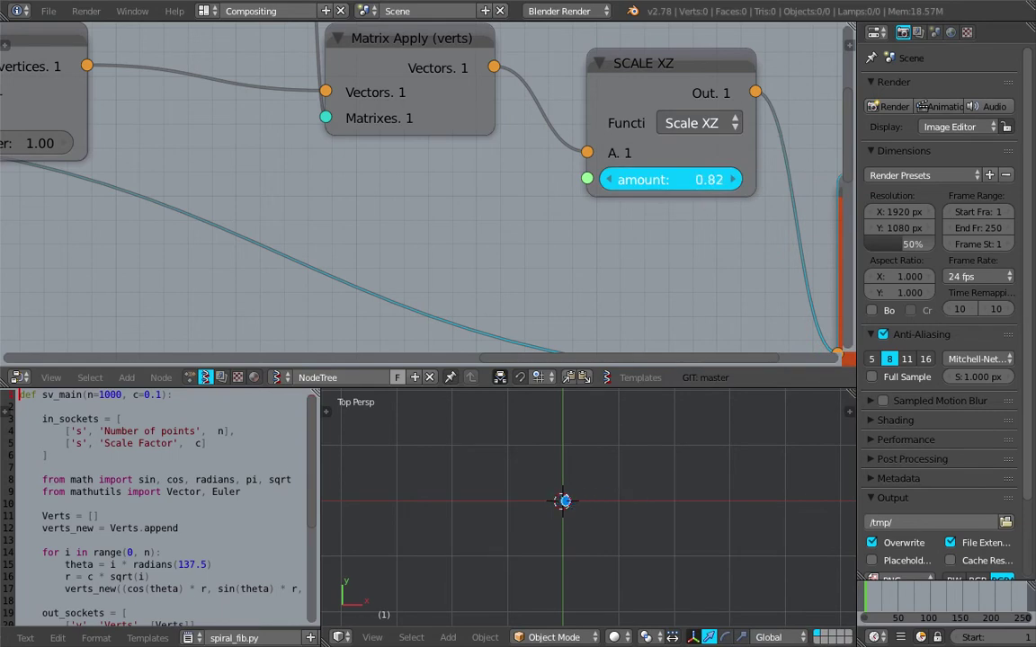
pyautogui.moveTo(693, 182); pyautogui.dragTo(692, 183)
pyautogui.scroll(-2, 661, 182)
pyautogui.moveTo(666, 195); pyautogui.dragTo(559, 197, button='middle')
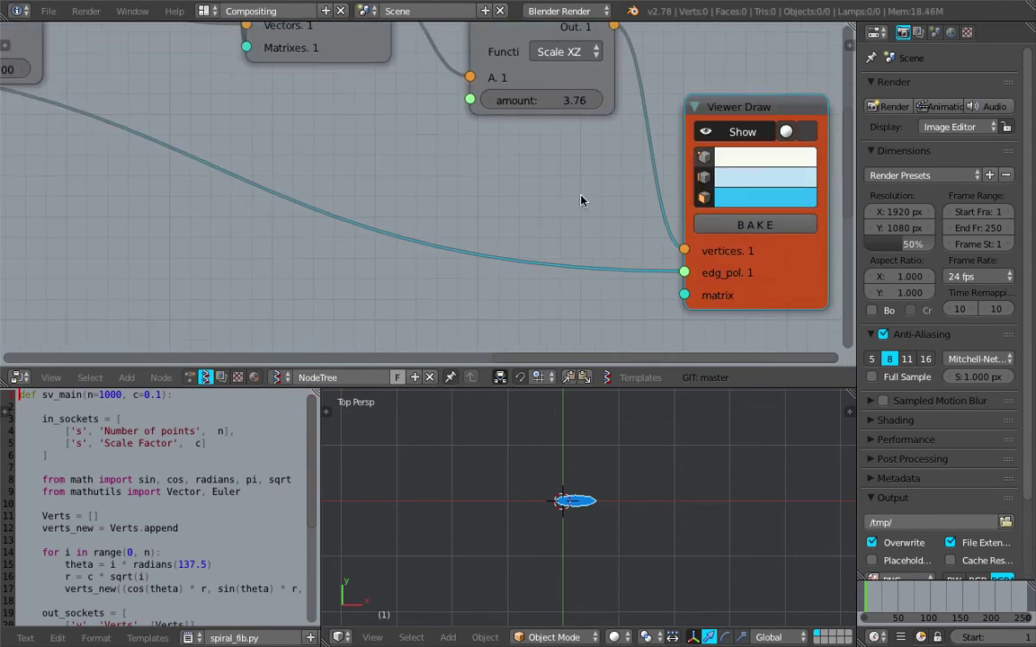
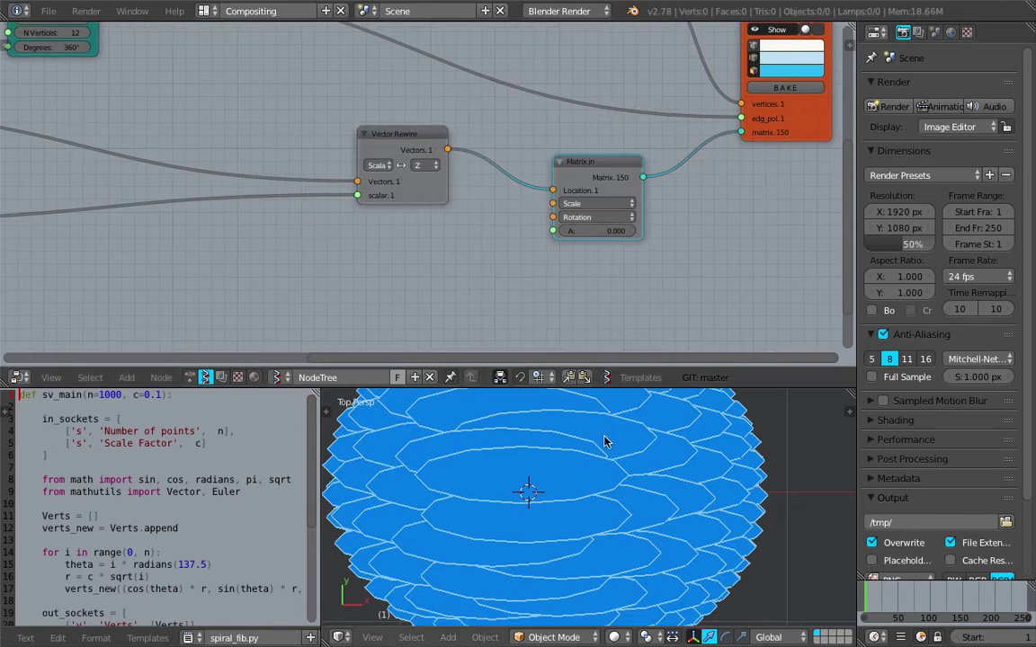
# Try rotating all petals by setting angle A to -20.700 on the Matrix in node feeding Viewer Draw.
pyautogui.moveTo(580, 514); pyautogui.dragTo(424, 504, button='middle')
pyautogui.click(371, 637)
pyautogui.click(403, 565)
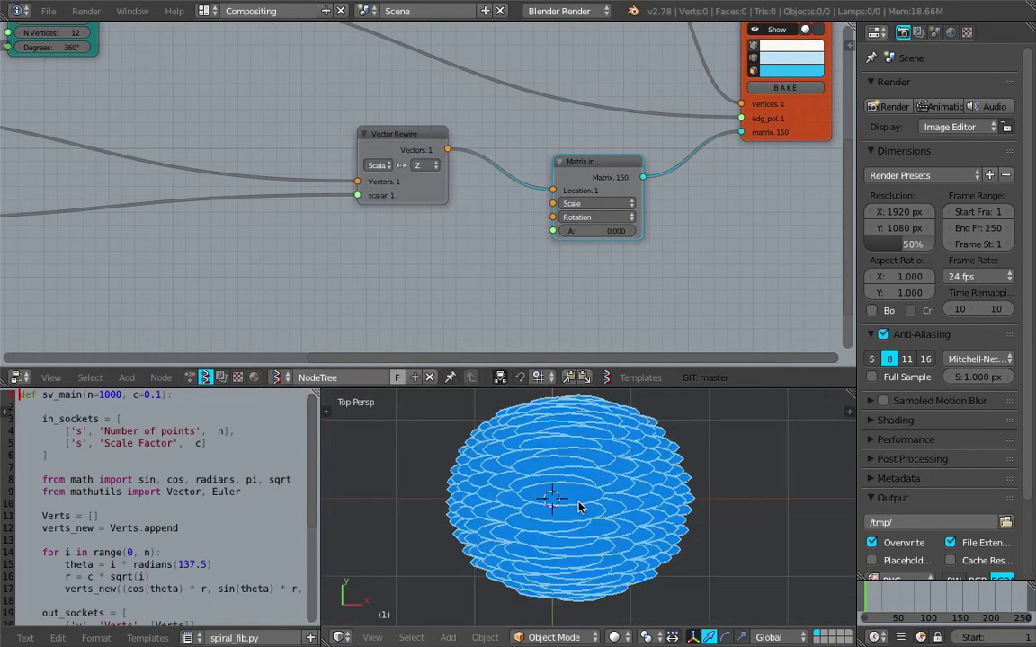
pyautogui.moveTo(648, 217); pyautogui.dragTo(656, 195, button='middle')
pyautogui.scroll(1, 654, 193)
pyautogui.moveTo(647, 138); pyautogui.dragTo(677, 136)
pyautogui.moveTo(664, 209)
pyautogui.mouseDown()
pyautogui.moveTo(622, 209)
pyautogui.moveTo(647, 210)
pyautogui.mouseUp()
pyautogui.moveTo(636, 274); pyautogui.dragTo(630, 253, button='middle')
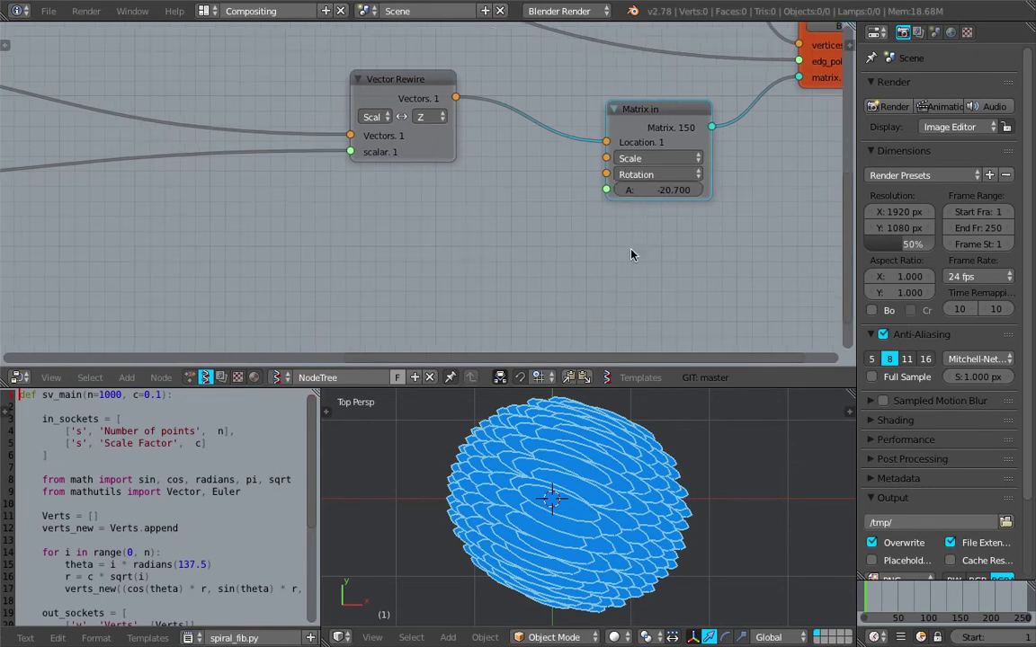
# Add a Range Float node in Step mode with step 137.50 and count 150, and connect its Range output to Matrix in's A input.
pyautogui.moveTo(543, 261); pyautogui.dragTo(543, 260, button='middle')
pyautogui.hotkey('shift', 'a')
pyautogui.click(519, 255)
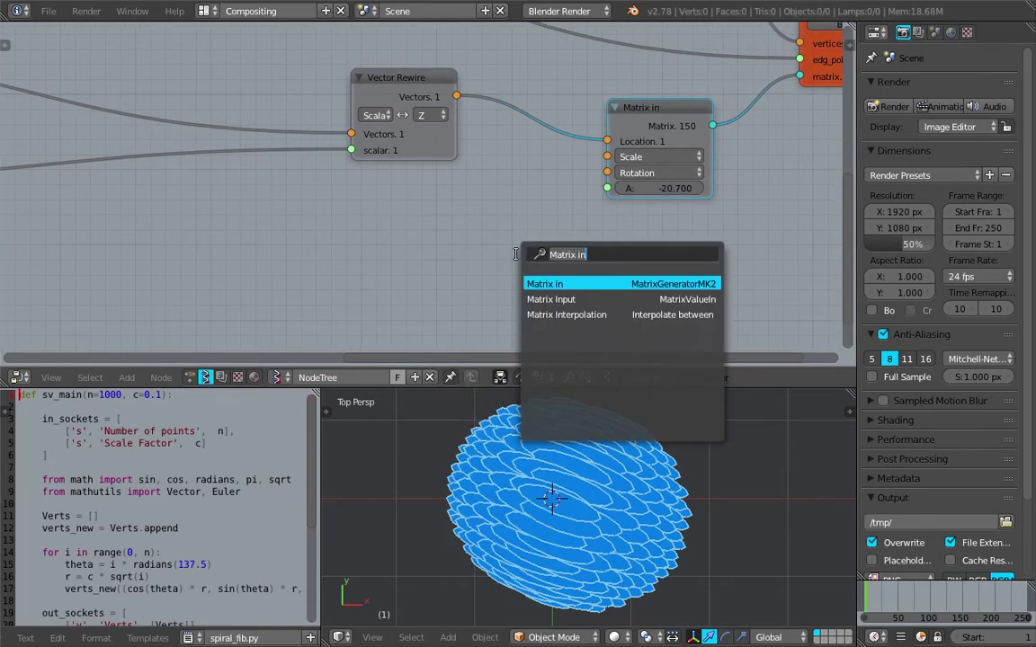
pyautogui.write('range')
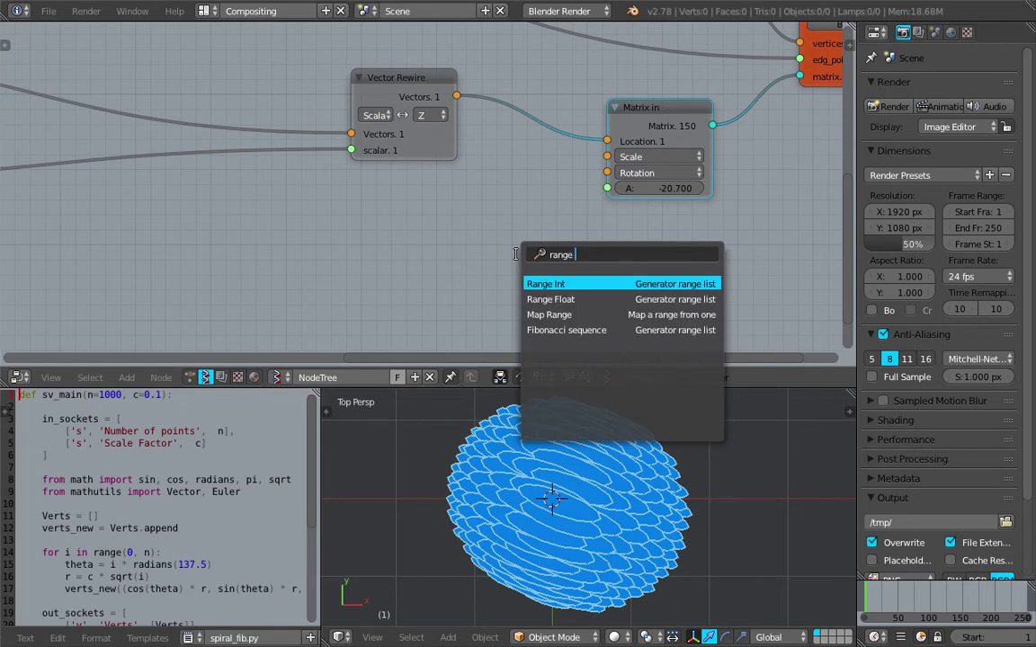
pyautogui.press('Return')
pyautogui.click(423, 220)
pyautogui.moveTo(496, 262); pyautogui.dragTo(506, 211, button='middle')
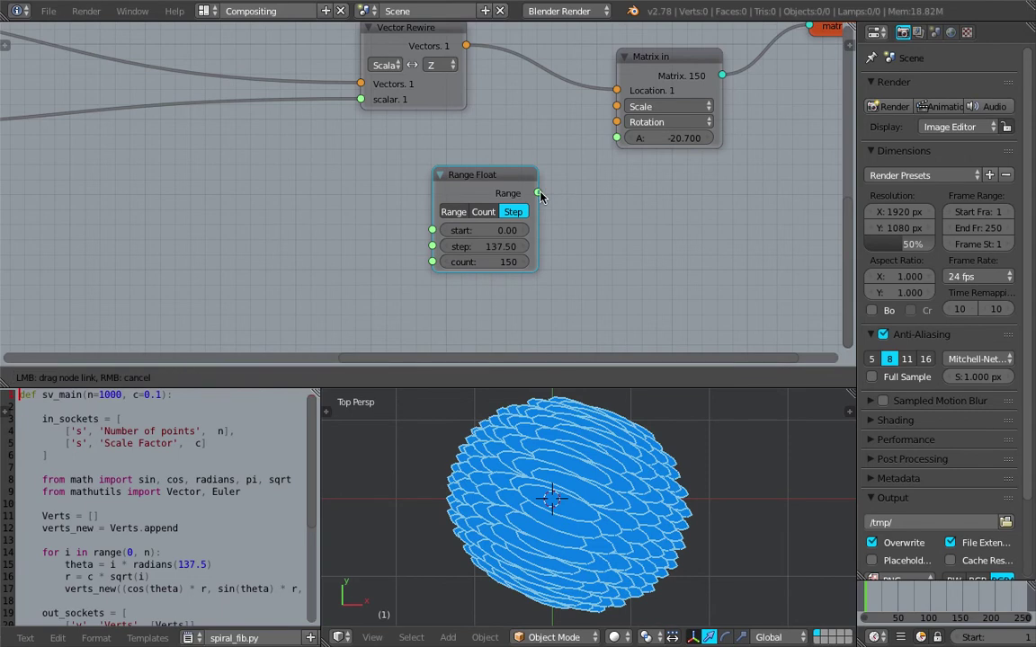
pyautogui.moveTo(617, 144); pyautogui.dragTo(616, 138)
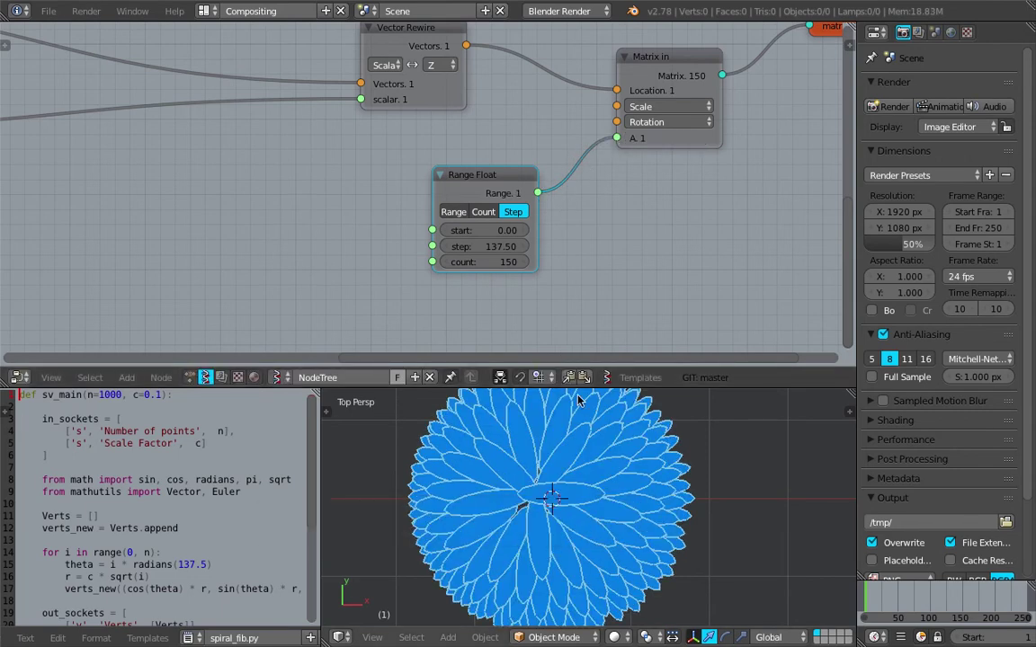
# Lower the amount on the Scale XZ node.
pyautogui.moveTo(572, 509); pyautogui.dragTo(645, 492, button='middle')
pyautogui.moveTo(580, 497); pyautogui.dragTo(606, 418, button='middle')
pyautogui.moveTo(462, 117); pyautogui.dragTo(356, 323, button='middle')
pyautogui.moveTo(540, 165); pyautogui.dragTo(491, 235, button='middle')
pyautogui.scroll(-1, 492, 236)
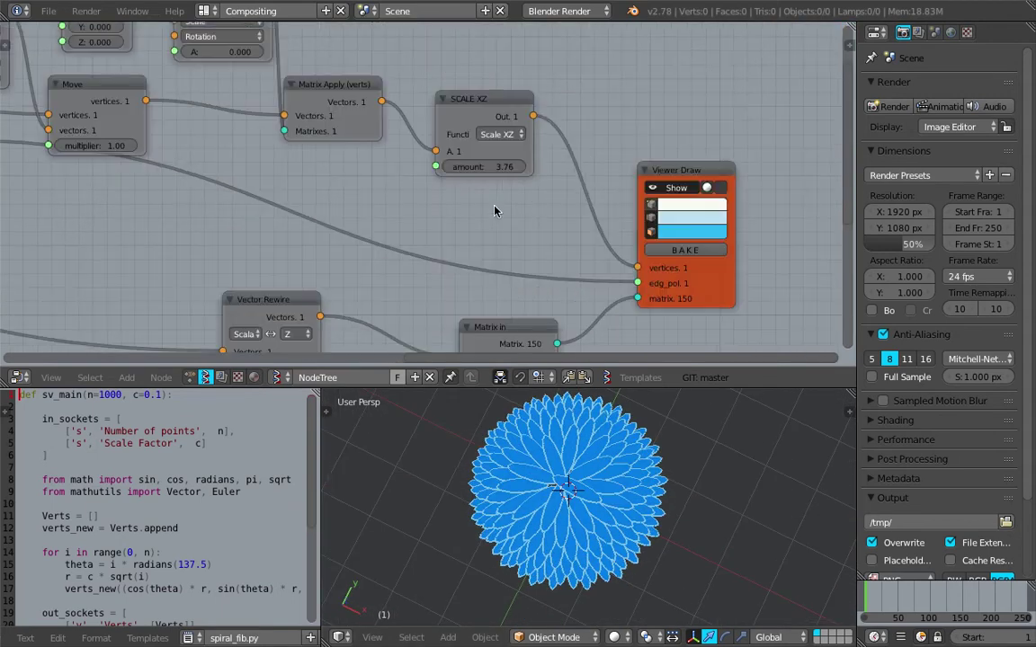
pyautogui.moveTo(485, 168); pyautogui.dragTo(460, 166)
# Save the project over the existing sv_fibonacci_made_simple_002.blend file.
pyautogui.moveTo(589, 483); pyautogui.dragTo(687, 428, button='middle')
pyautogui.click(680, 483)
pyautogui.moveTo(681, 484); pyautogui.dragTo(587, 497, button='middle')
pyautogui.hotkey('ctrl', 's')
pyautogui.click(628, 482)
pyautogui.hotkey('ctrl', 's')
pyautogui.click(587, 497)
# Spread out the Range Float, Matrix in and Viewer Draw nodes around the petal rotation setup.
pyautogui.moveTo(507, 280); pyautogui.dragTo(548, 115, button='middle')
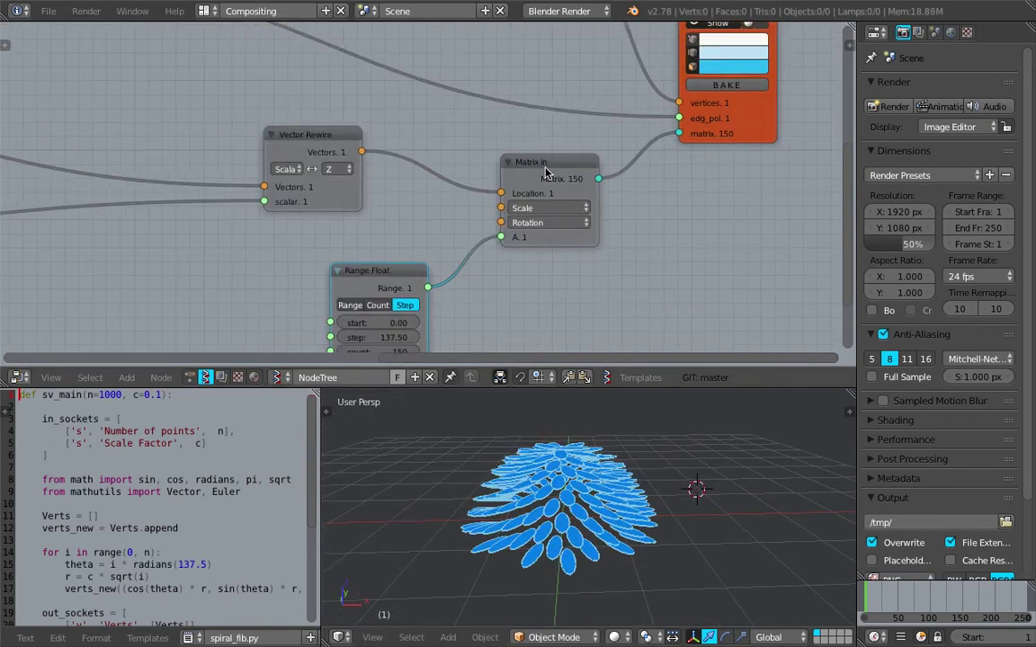
pyautogui.moveTo(397, 285); pyautogui.dragTo(380, 278)
pyautogui.moveTo(543, 169); pyautogui.dragTo(509, 197)
pyautogui.moveTo(733, 134); pyautogui.dragTo(788, 133)
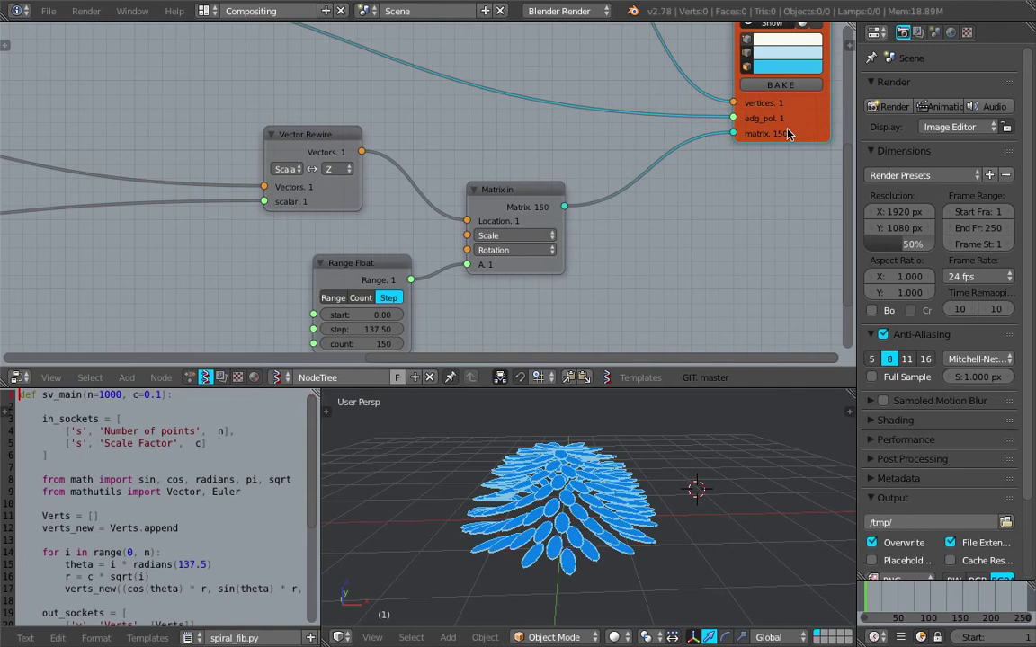
pyautogui.moveTo(582, 452); pyautogui.dragTo(576, 538, button='middle')
pyautogui.scroll(3, 522, 191)
pyautogui.moveTo(620, 286); pyautogui.dragTo(617, 292, button='middle')
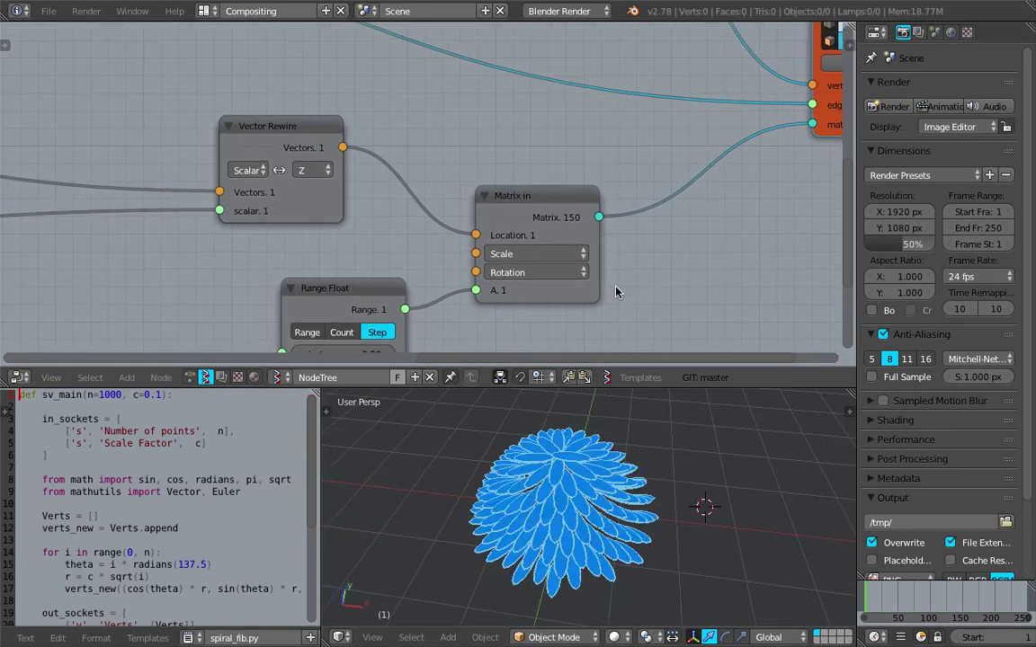
pyautogui.moveTo(550, 223); pyautogui.dragTo(597, 198)
pyautogui.moveTo(369, 299); pyautogui.dragTo(416, 306)
pyautogui.moveTo(400, 313); pyautogui.dragTo(495, 169, button='middle')
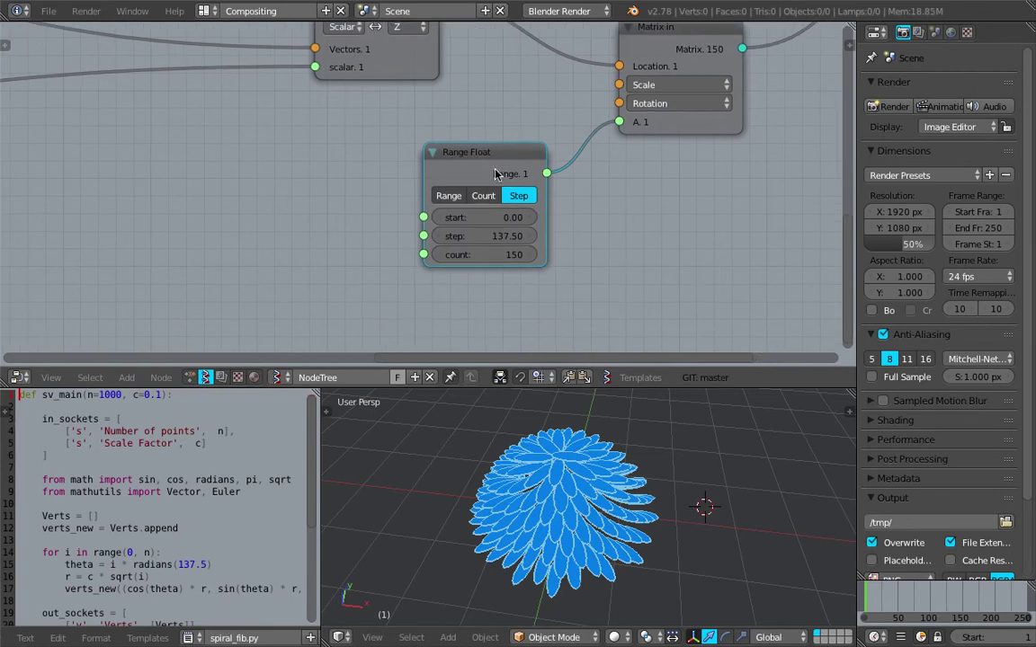
# Add an Int node set to 150 and connect its output to the count of the Range Float feeding List Reverse.
pyautogui.scroll(-4, 506, 213)
pyautogui.moveTo(329, 175); pyautogui.dragTo(508, 182, button='middle')
pyautogui.scroll(-4, 485, 175)
pyautogui.moveTo(229, 146); pyautogui.dragTo(417, 155, button='middle')
pyautogui.moveTo(344, 168); pyautogui.dragTo(374, 162, button='middle')
pyautogui.hotkey('shift', 'a')
pyautogui.click(79, 140)
pyautogui.write('int')
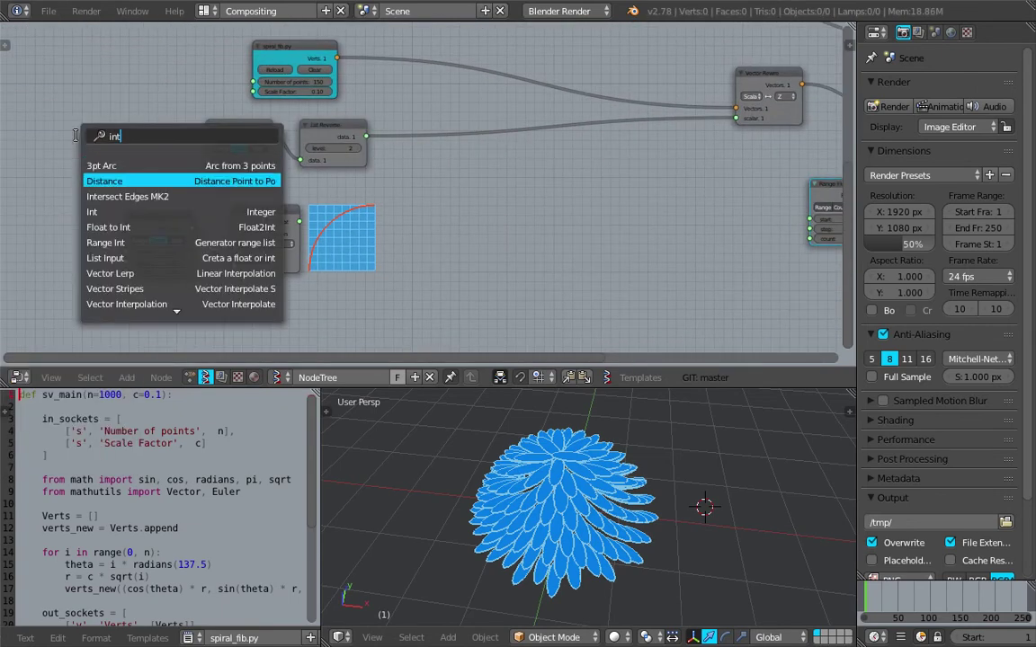
pyautogui.press('Down')
pyautogui.press('Down')
pyautogui.press('Return')
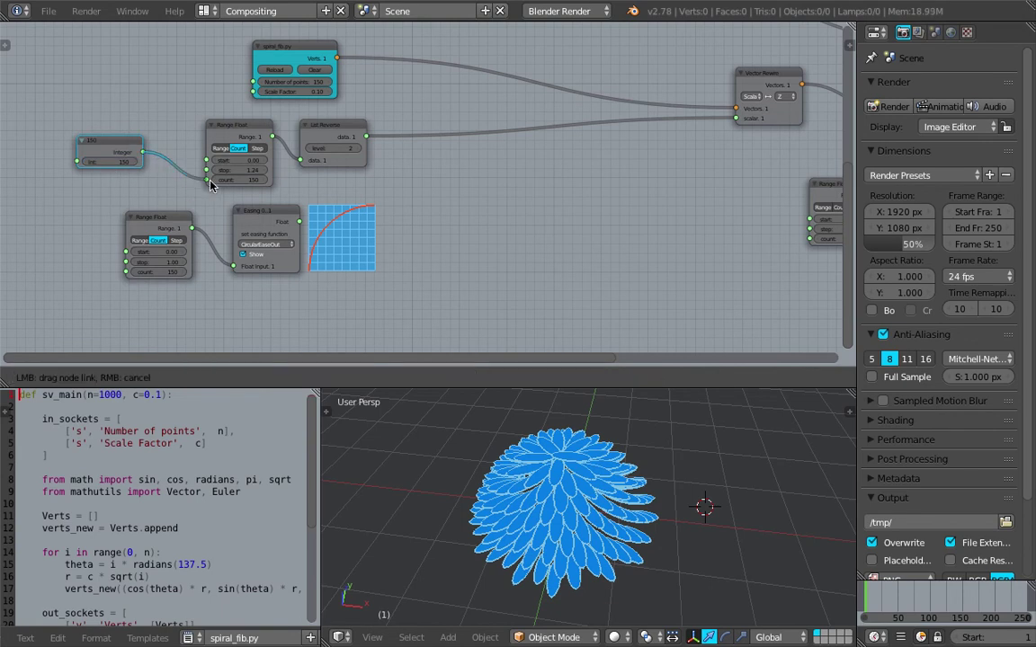
# Save the file and link the Int node to the easing Range Float's count, spiral_fib.py's Number of points and the 137.50-step Range Float's count.
pyautogui.moveTo(132, 149); pyautogui.dragTo(91, 151)
pyautogui.hotkey('ctrl', 's')
pyautogui.click(120, 153)
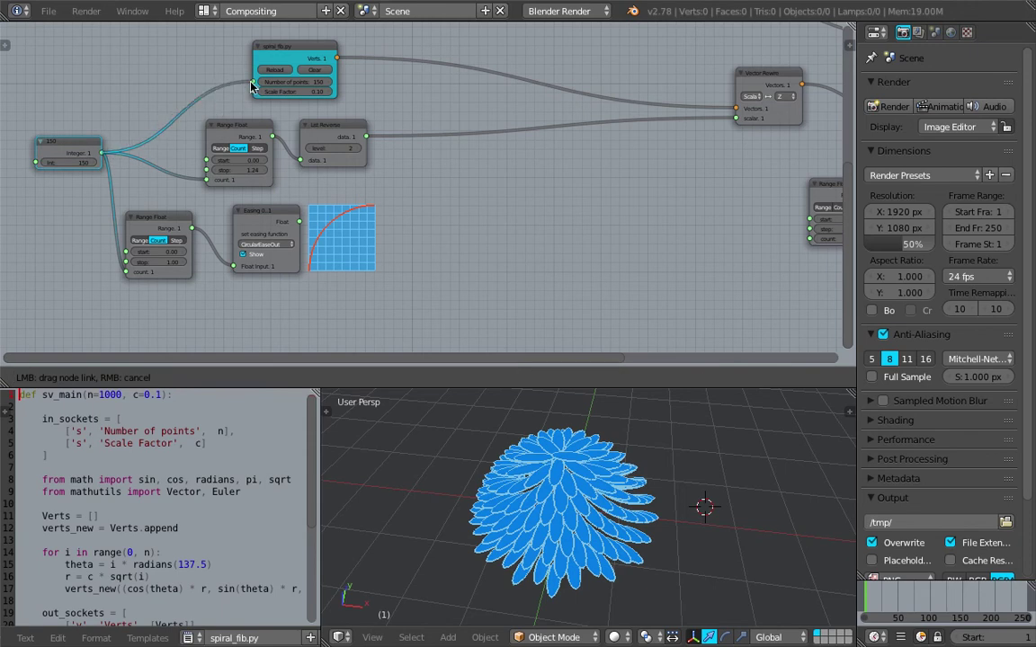
pyautogui.moveTo(252, 85); pyautogui.dragTo(252, 85)
pyautogui.scroll(-1, 139, 159)
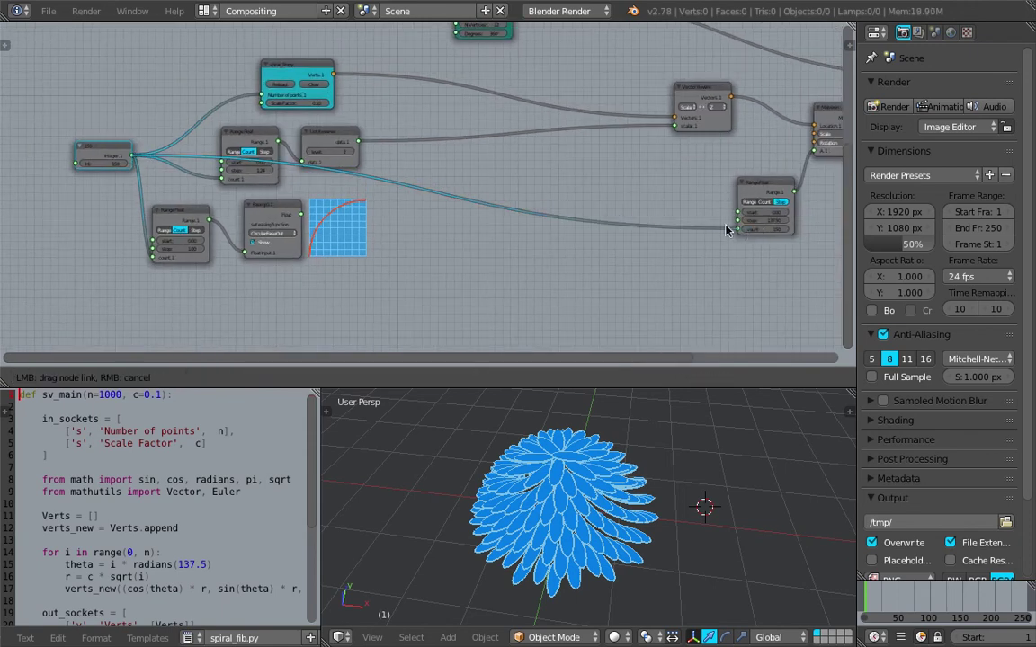
# Add a Vector in node below Vector Rewire and connect its Vectors output to Matrix in's Scale input.
pyautogui.moveTo(714, 223); pyautogui.dragTo(450, 216, button='middle')
pyautogui.hotkey('shift', 'a')
pyautogui.write('vec')
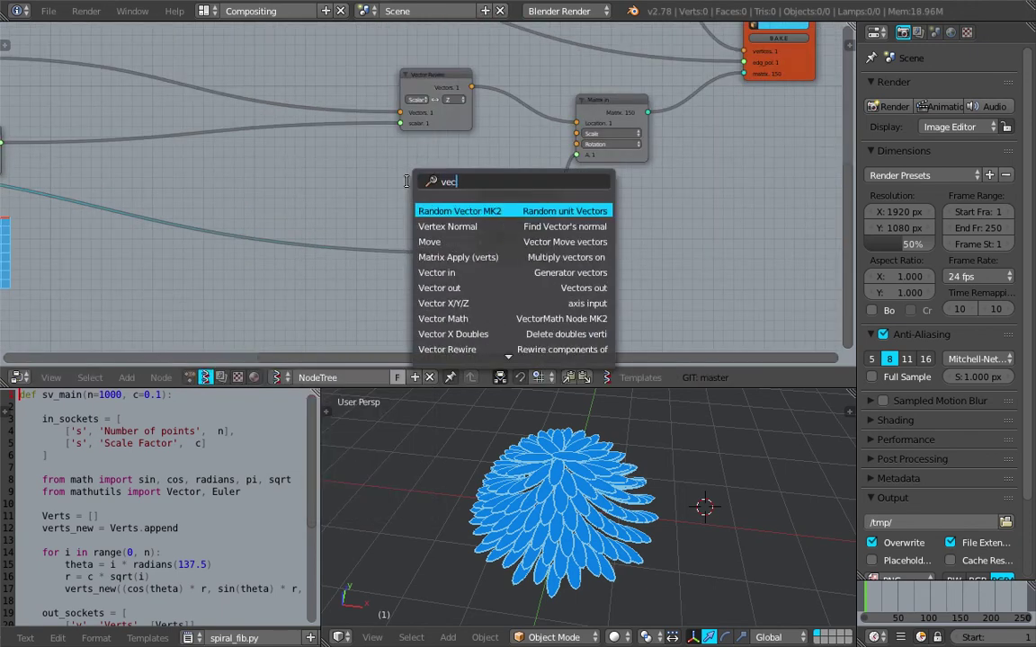
pyautogui.write('tor i')
pyautogui.press('Return')
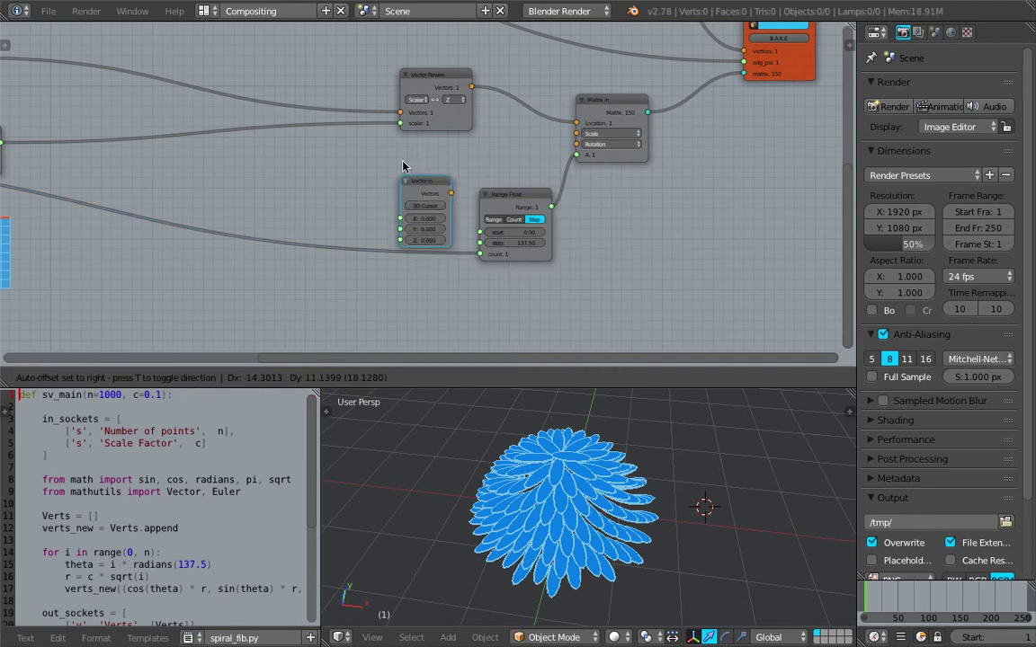
pyautogui.click(405, 150)
pyautogui.scroll(6, 537, 452)
pyautogui.moveTo(538, 452); pyautogui.dragTo(692, 517, button='middle')
pyautogui.moveTo(489, 203); pyautogui.dragTo(566, 250, button='middle')
pyautogui.moveTo(592, 248); pyautogui.dragTo(594, 259)
pyautogui.moveTo(655, 184); pyautogui.dragTo(654, 184)
# Add another Range Float node before the new Vector in node and set it to Count mode with count 150.
pyautogui.moveTo(397, 270); pyautogui.dragTo(542, 203, button='middle')
pyautogui.hotkey('alt', 'space')
pyautogui.write('range')
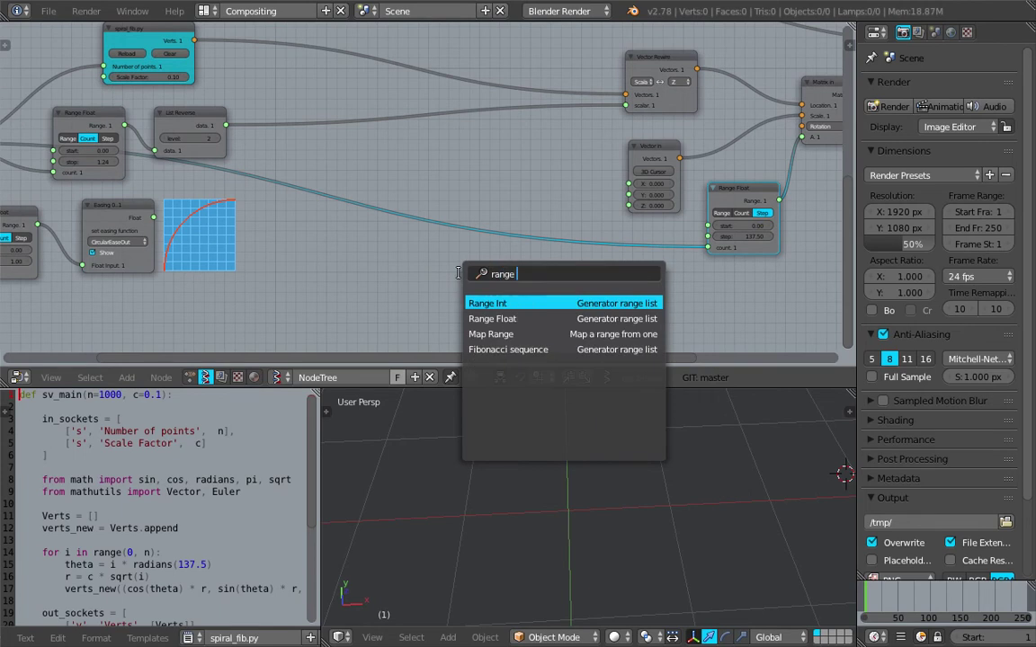
pyautogui.press('Return')
pyautogui.click(486, 149)
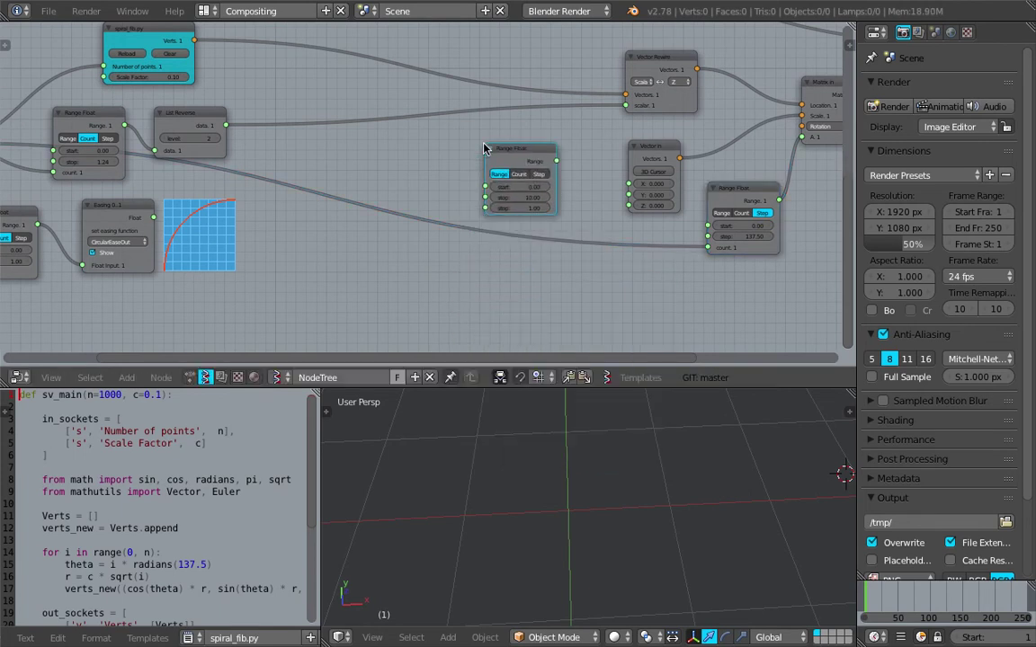
pyautogui.scroll(2, 503, 136)
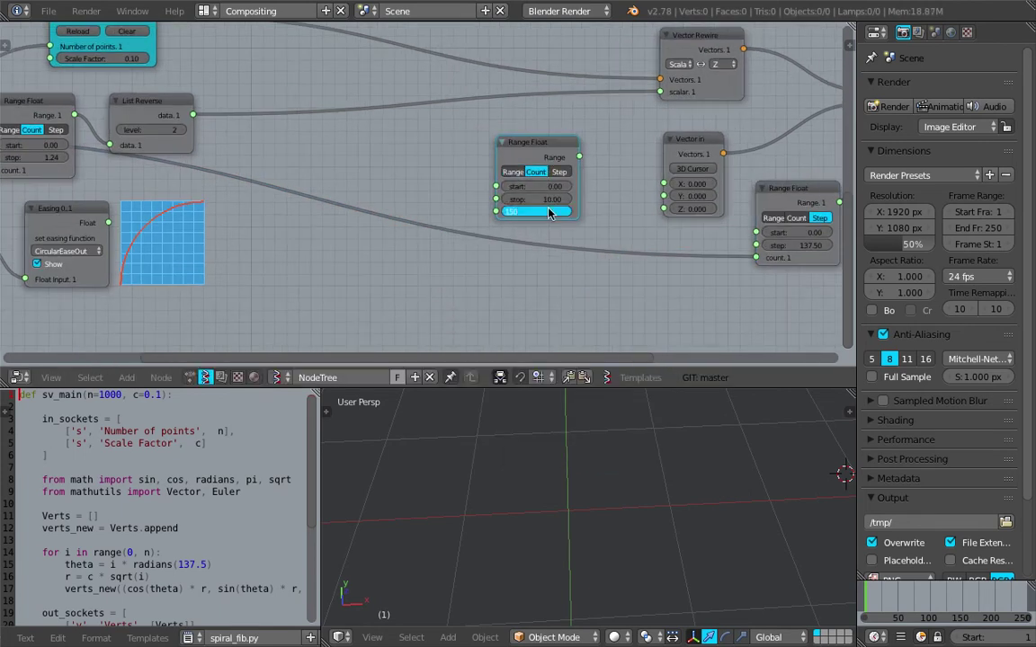
# Move the Int node further left and connect its output to the new Range Float's count input.
pyautogui.press('Home')
pyautogui.moveTo(83, 187); pyautogui.dragTo(47, 177)
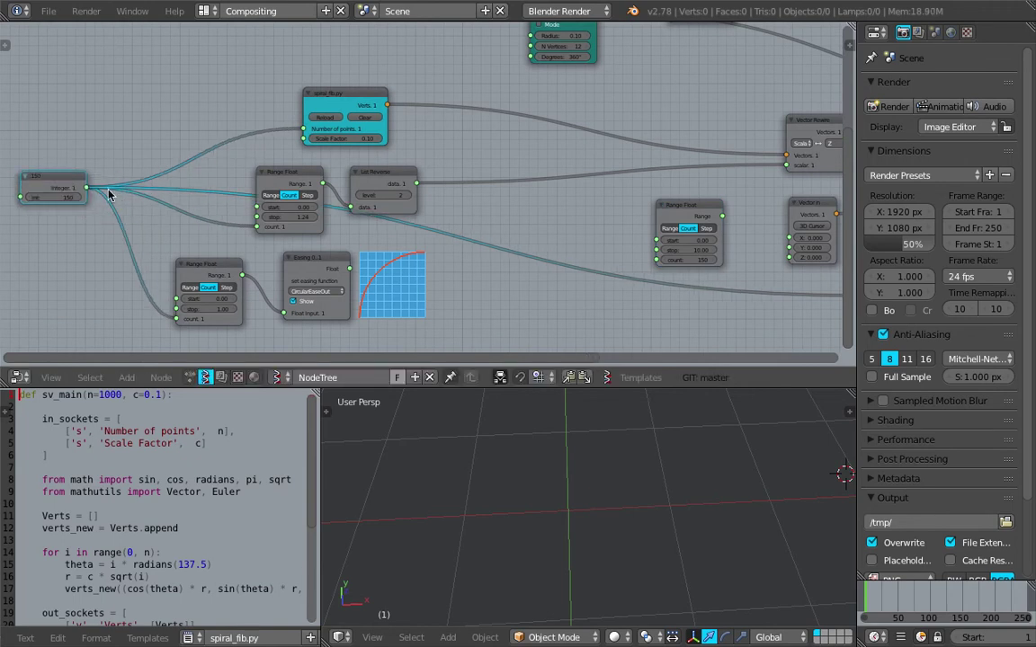
pyautogui.moveTo(590, 208); pyautogui.dragTo(278, 208, button='middle')
pyautogui.scroll(2, 339, 209)
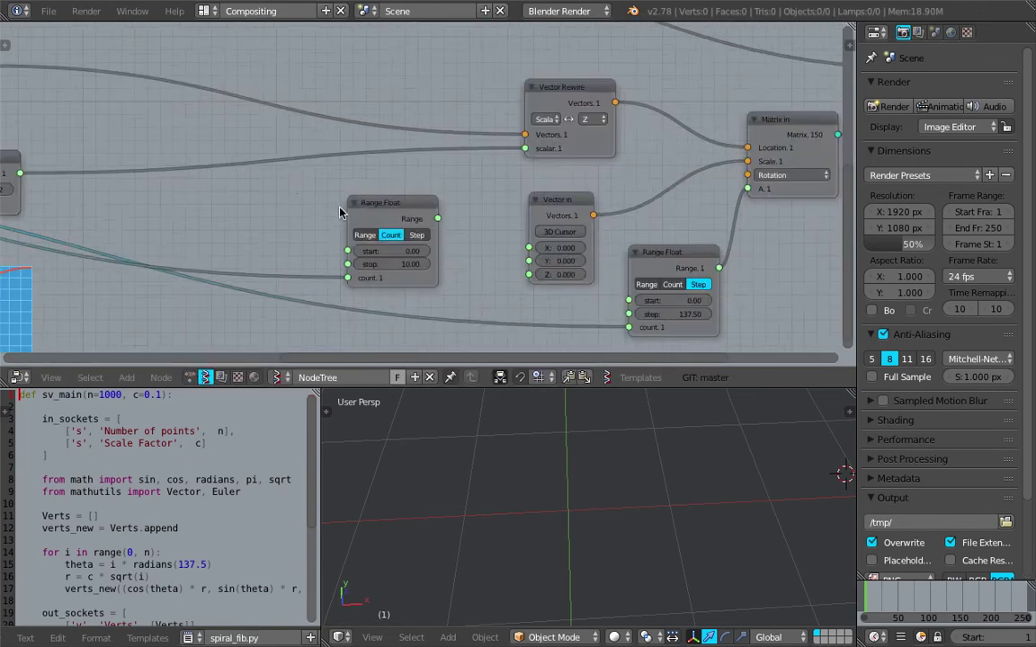
# Connect the new Range Float's Range output to the X, Y and Z inputs of the Vector in node feeding Scale.
pyautogui.moveTo(447, 230); pyautogui.dragTo(431, 223, button='middle')
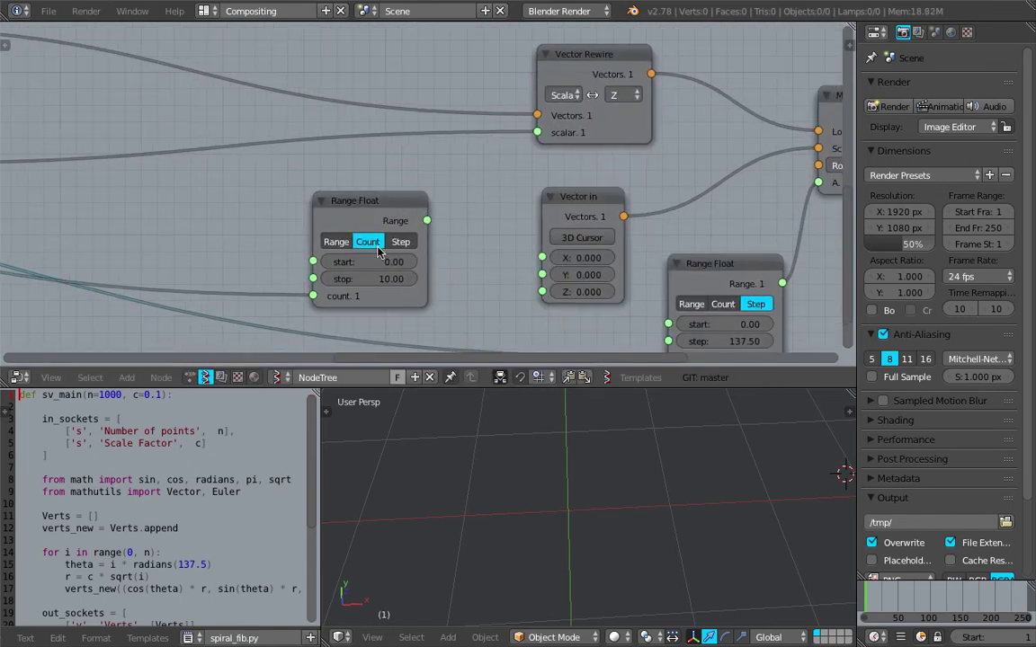
pyautogui.moveTo(427, 220); pyautogui.dragTo(544, 269)
pyautogui.moveTo(543, 275); pyautogui.dragTo(455, 237)
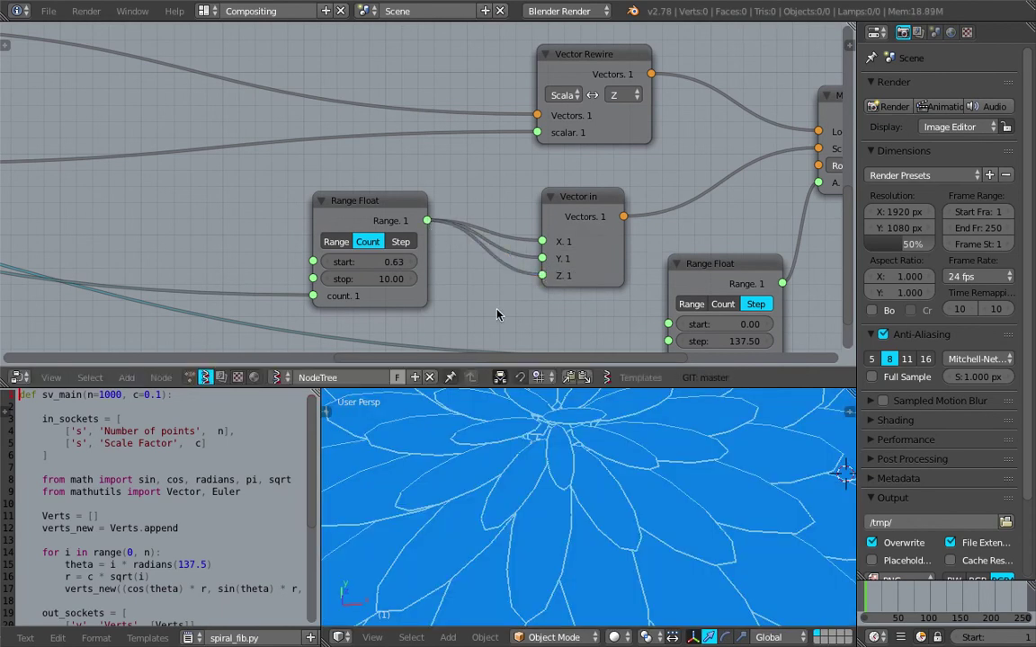
# Set the scale Range Float's start to 1.26 and stop to 6.04, and save the file.
pyautogui.scroll(-5, 605, 476)
pyautogui.moveTo(606, 476); pyautogui.dragTo(655, 469, button='middle')
pyautogui.moveTo(402, 286); pyautogui.dragTo(364, 262)
pyautogui.moveTo(539, 472); pyautogui.dragTo(592, 536, button='middle')
pyautogui.scroll(5, 552, 506)
pyautogui.moveTo(369, 262); pyautogui.dragTo(417, 261)
pyautogui.scroll(-3, 557, 571)
pyautogui.hotkey('ctrl', 's')
pyautogui.moveTo(557, 571); pyautogui.dragTo(697, 546, button='middle')
pyautogui.click(619, 535)
pyautogui.scroll(-4, 620, 537)
pyautogui.scroll(4, 600, 506)
pyautogui.scroll(2, 576, 490)
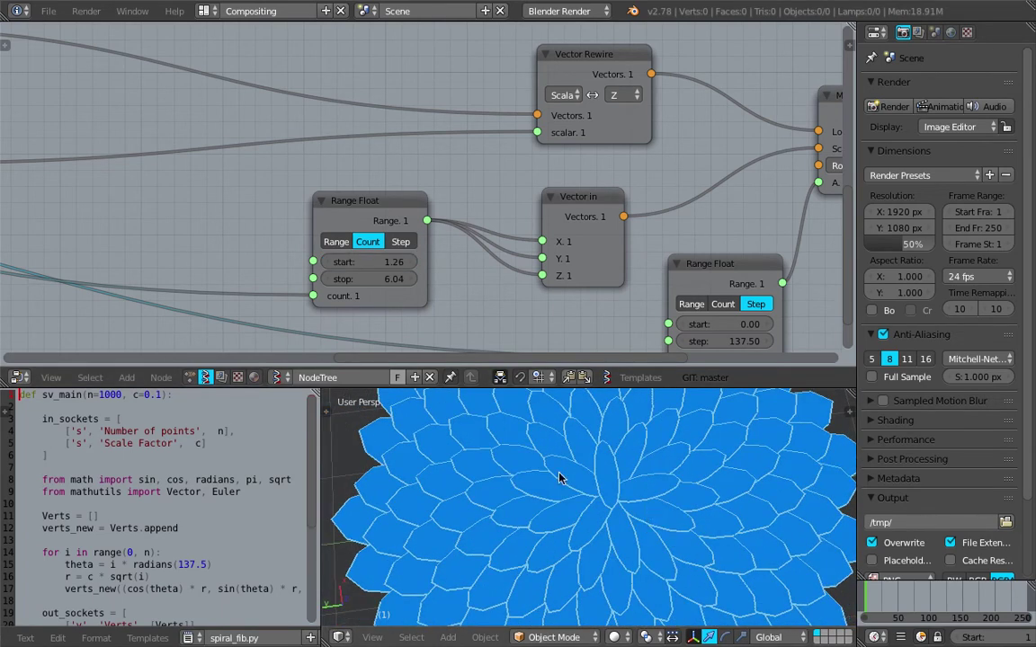
# Set the SCALE XZ node's amount to 2.68 and save the file.
pyautogui.moveTo(614, 504); pyautogui.dragTo(579, 481, button='middle')
pyautogui.scroll(-3, 628, 480)
pyautogui.hotkey('ctrl', 's')
pyautogui.click(654, 465)
pyautogui.moveTo(528, 171); pyautogui.dragTo(338, 304, button='middle')
pyautogui.moveTo(555, 111); pyautogui.dragTo(493, 237, button='middle')
pyautogui.moveTo(602, 162)
pyautogui.mouseDown()
pyautogui.moveTo(636, 162)
pyautogui.moveTo(584, 160)
pyautogui.mouseUp()
pyautogui.moveTo(583, 238); pyautogui.dragTo(652, 110, button='middle')
pyautogui.hotkey('ctrl', 's')
pyautogui.click(620, 171)
# Move the scale Range Float closer to its Vector in node and save the file.
pyautogui.moveTo(299, 310); pyautogui.dragTo(312, 270, button='middle')
pyautogui.moveTo(237, 270); pyautogui.dragTo(300, 253)
pyautogui.hotkey('ctrl', 's')
pyautogui.click(289, 272)
pyautogui.scroll(-2, 295, 264)
pyautogui.scroll(-3, 301, 253)
pyautogui.moveTo(327, 260); pyautogui.dragTo(438, 255, button='middle')
pyautogui.hotkey('ctrl', 's')
pyautogui.click(439, 256)
# Duplicate the scale Range Float, place the copy above Vector Rewire, and connect the Int node's output to its count.
pyautogui.hotkey('shift', 'd')
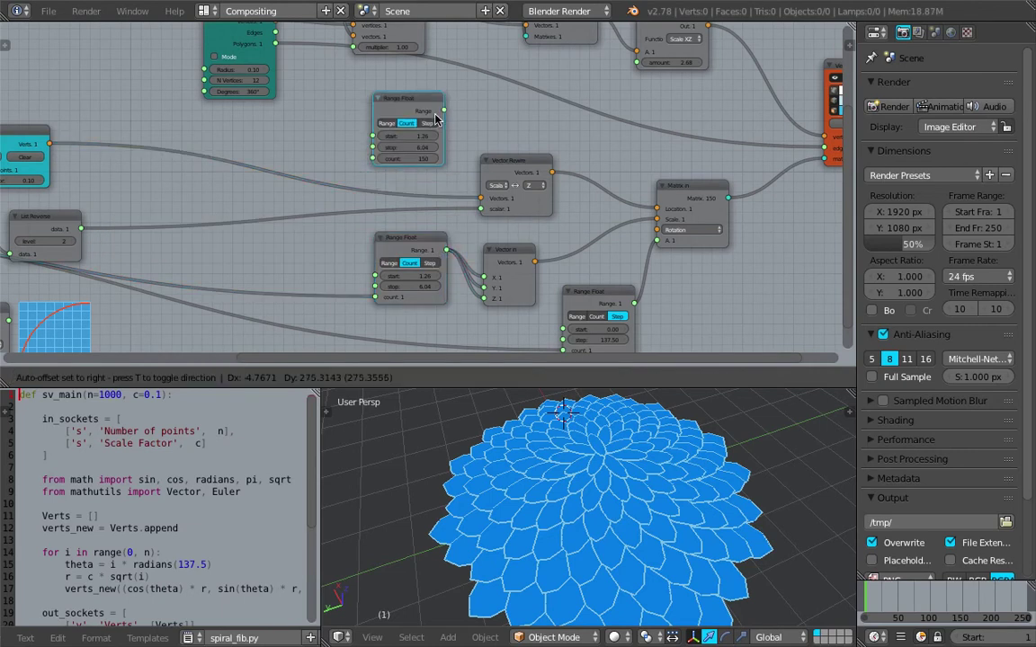
pyautogui.click(435, 115)
pyautogui.moveTo(435, 116); pyautogui.dragTo(493, 118, button='middle')
pyautogui.moveTo(80, 220); pyautogui.dragTo(400, 236, button='middle')
pyautogui.scroll(-1, 104, 246)
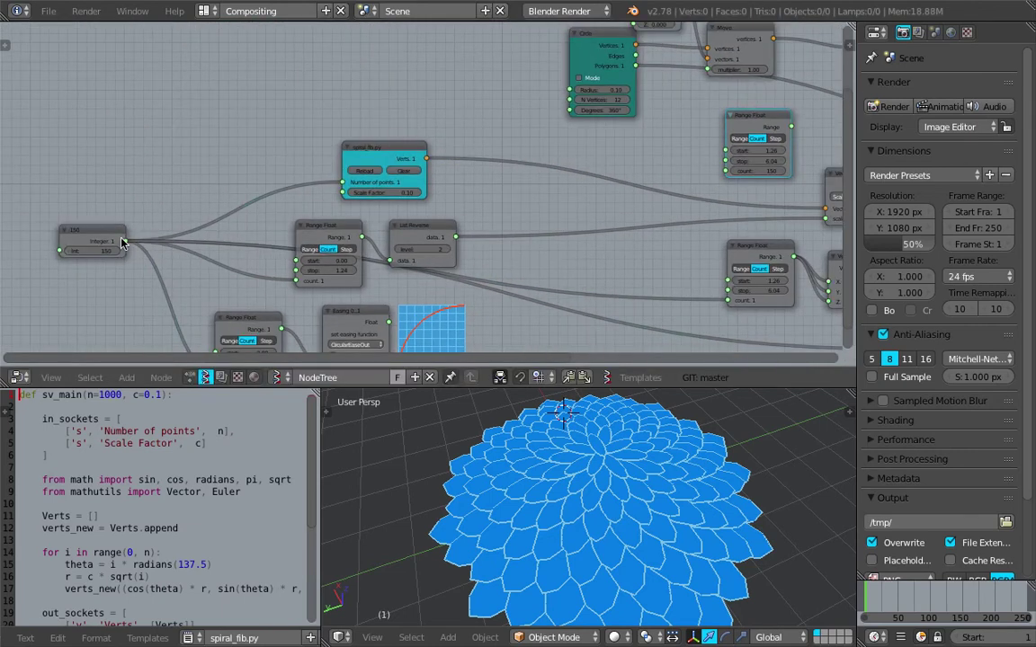
pyautogui.moveTo(122, 242); pyautogui.dragTo(301, 227)
# Connect the duplicated Range Float's output to SCALE XZ's amount input and set its stop to 12.82.
pyautogui.moveTo(733, 138); pyautogui.dragTo(272, 224, button='middle')
pyautogui.scroll(1, 279, 220)
pyautogui.moveTo(296, 214); pyautogui.dragTo(384, 174)
pyautogui.click(297, 225)
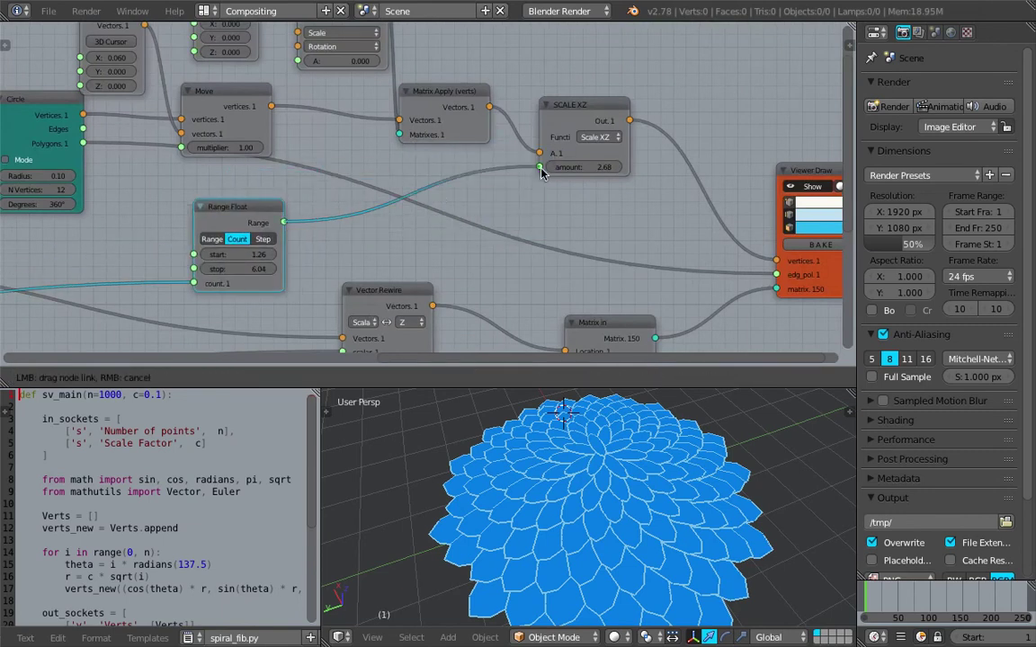
pyautogui.moveTo(540, 171); pyautogui.dragTo(540, 168)
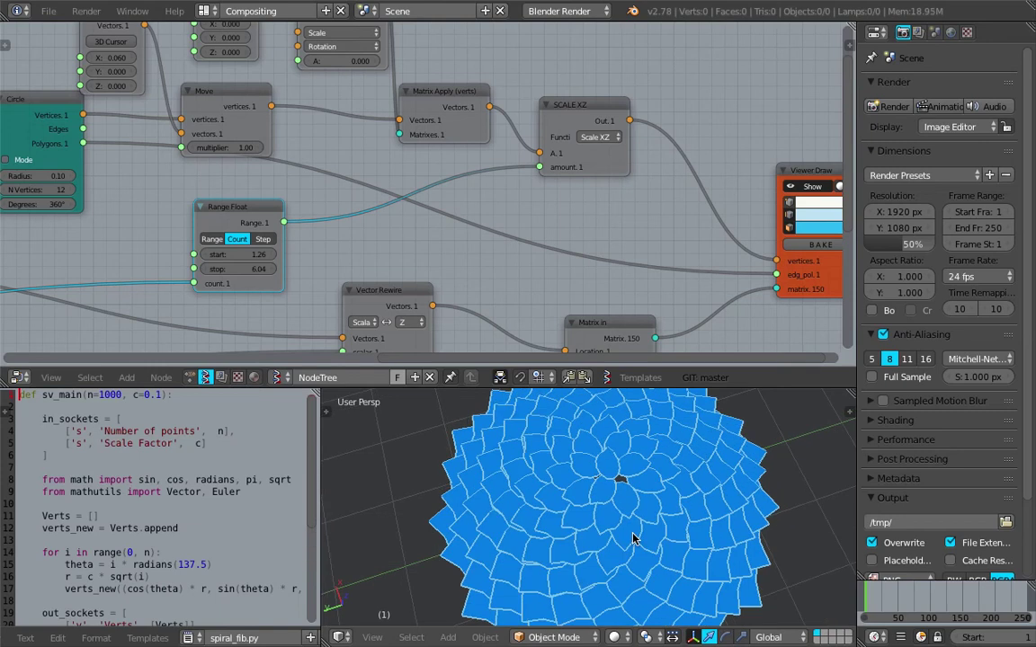
pyautogui.scroll(1, 550, 481)
pyautogui.moveTo(253, 275); pyautogui.dragTo(365, 274)
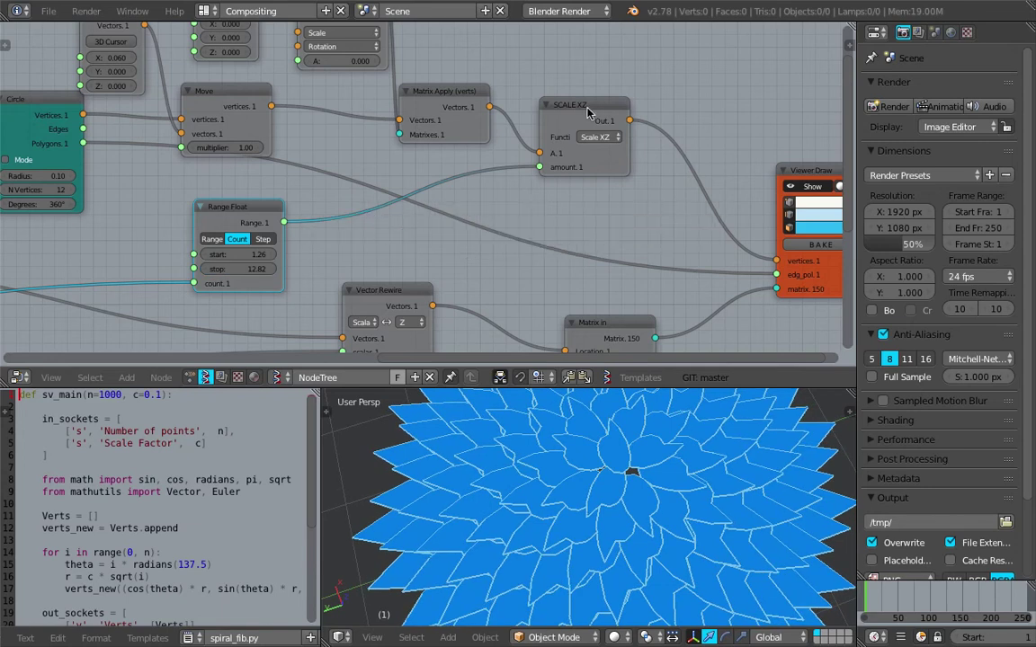
# Spread the SCALE XZ and Matrix Apply nodes further apart and save the file.
pyautogui.moveTo(589, 112); pyautogui.dragTo(639, 102)
pyautogui.moveTo(462, 101); pyautogui.dragTo(478, 82)
pyautogui.moveTo(624, 119); pyautogui.dragTo(660, 138)
pyautogui.moveTo(598, 172); pyautogui.dragTo(580, 162, button='middle')
pyautogui.hotkey('ctrl', 's')
pyautogui.click(580, 162)
# Examine the data counts on the SCALE XZ and Viewer Draw sockets and the petal shapes in the 3D view.
pyautogui.moveTo(672, 235)
pyautogui.mouseDown(button='middle')
pyautogui.moveTo(538, 240)
pyautogui.moveTo(730, 310)
pyautogui.mouseUp(button='middle')
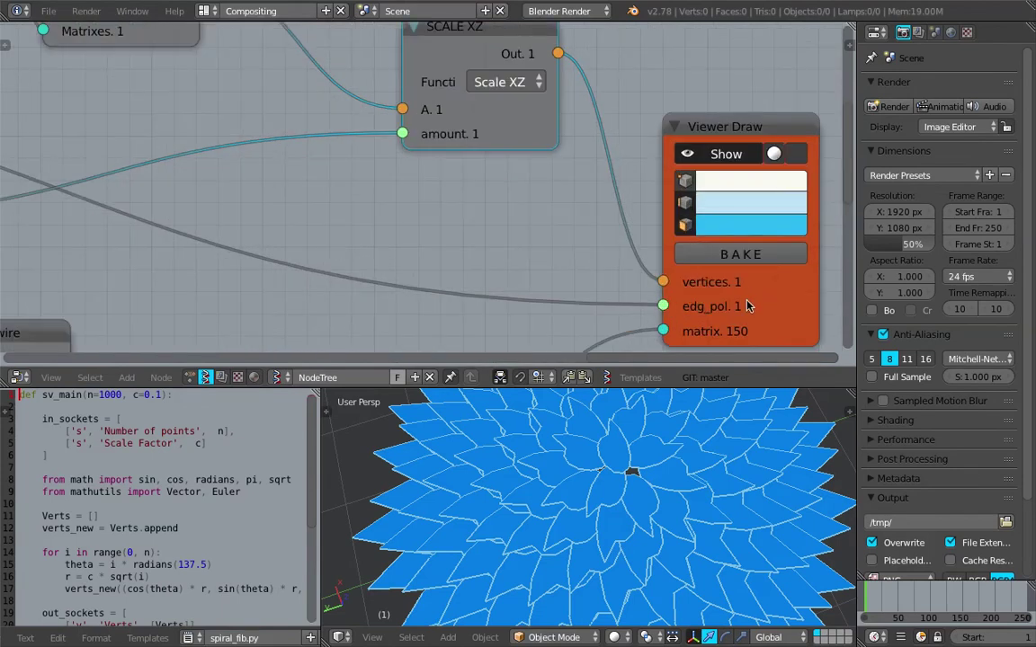
pyautogui.scroll(-4, 659, 456)
pyautogui.moveTo(659, 456); pyautogui.dragTo(602, 373, button='middle')
pyautogui.scroll(2, 616, 461)
pyautogui.scroll(-3, 601, 362)
pyautogui.scroll(-4, 612, 467)
pyautogui.moveTo(612, 478); pyautogui.dragTo(584, 509, button='middle')
pyautogui.moveTo(471, 214); pyautogui.dragTo(530, 252, button='middle')
pyautogui.scroll(1, 520, 254)
pyautogui.scroll(-3, 449, 232)
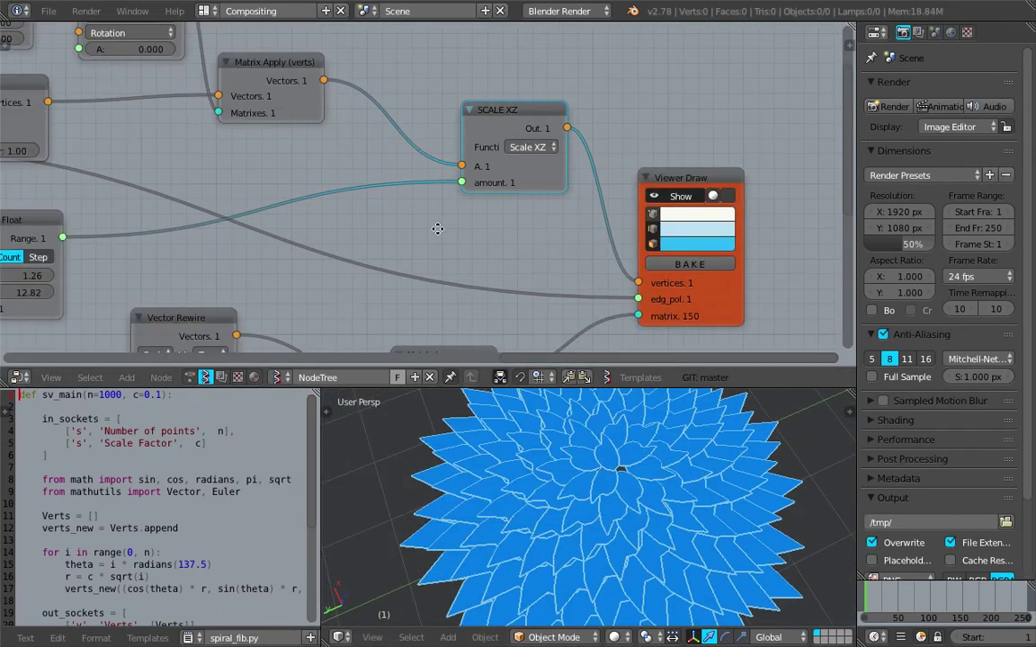
# Add a List Split node on the link between the duplicated Range Float and SCALE XZ's amount input.
pyautogui.moveTo(405, 216); pyautogui.dragTo(550, 212, button='middle')
pyautogui.hotkey('ctrl', 'space')
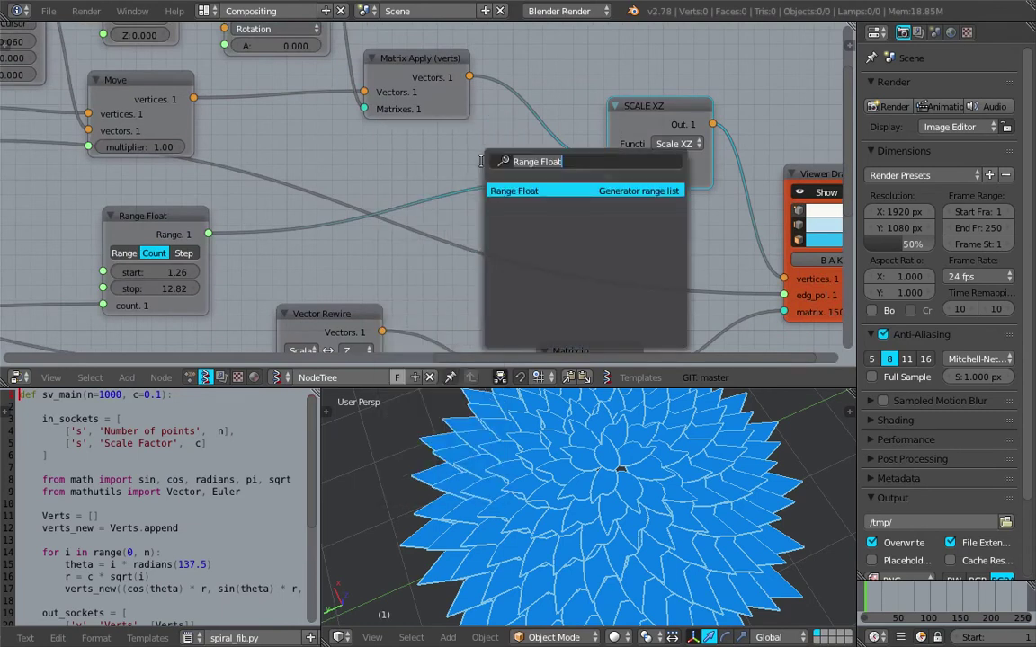
pyautogui.write('list sp')
pyautogui.press('Return')
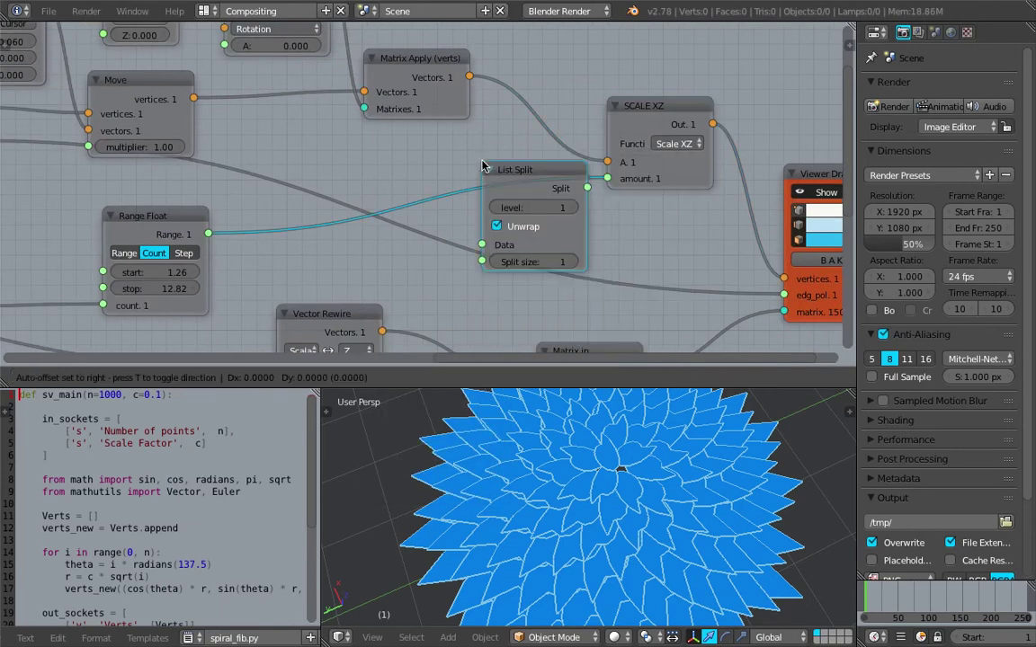
pyautogui.click(443, 135)
# Nudge the List Split node slightly and move the Viewer Draw node further from SCALE XZ.
pyautogui.moveTo(640, 560); pyautogui.dragTo(670, 624, button='middle')
pyautogui.moveTo(499, 259); pyautogui.dragTo(501, 263, button='middle')
pyautogui.moveTo(500, 143); pyautogui.dragTo(492, 147)
pyautogui.moveTo(485, 200)
pyautogui.mouseDown(button='middle')
pyautogui.moveTo(348, 204)
pyautogui.moveTo(289, 227)
pyautogui.mouseUp(button='middle')
pyautogui.scroll(3, 567, 224)
pyautogui.moveTo(733, 207); pyautogui.dragTo(762, 189)
pyautogui.scroll(-1, 640, 157)
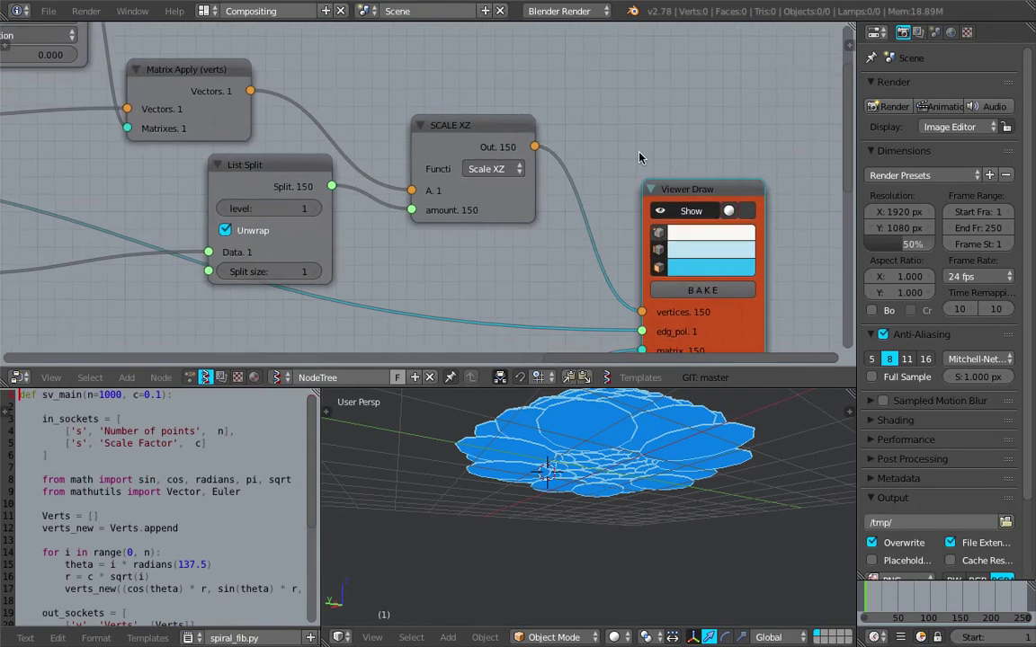
# Add a List Repeater node on the link between the Circle's Polygons output and Viewer Draw's edg_pol input.
pyautogui.moveTo(668, 251); pyautogui.dragTo(590, 188, button='middle')
pyautogui.moveTo(573, 257); pyautogui.dragTo(616, 250, button='middle')
pyautogui.hotkey('shift', 'a')
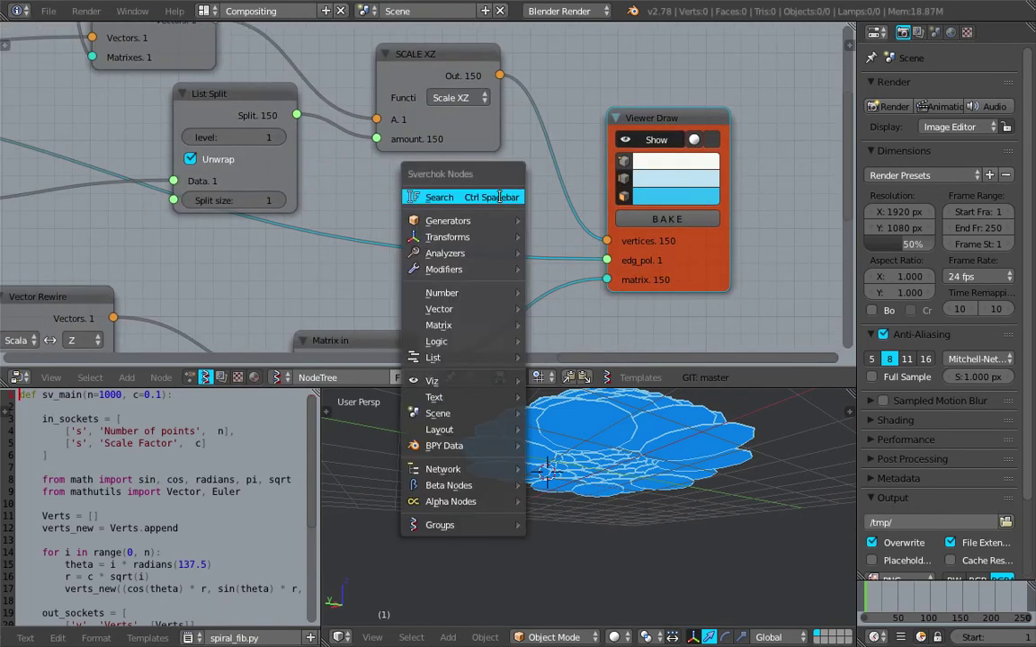
pyautogui.click(500, 196)
pyautogui.write('list r')
pyautogui.press('Return')
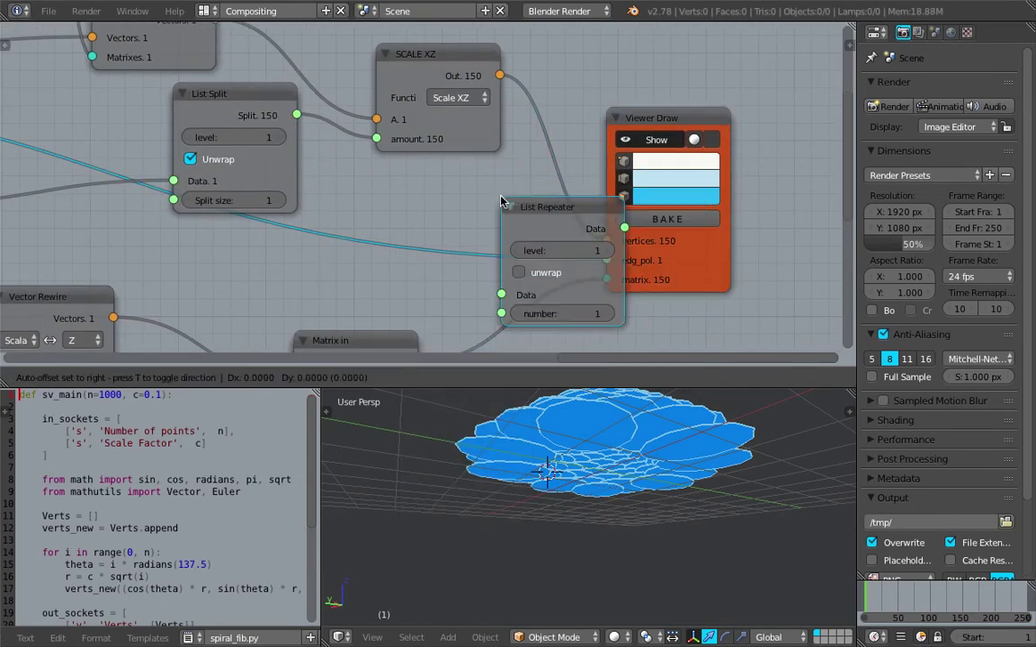
pyautogui.click(385, 186)
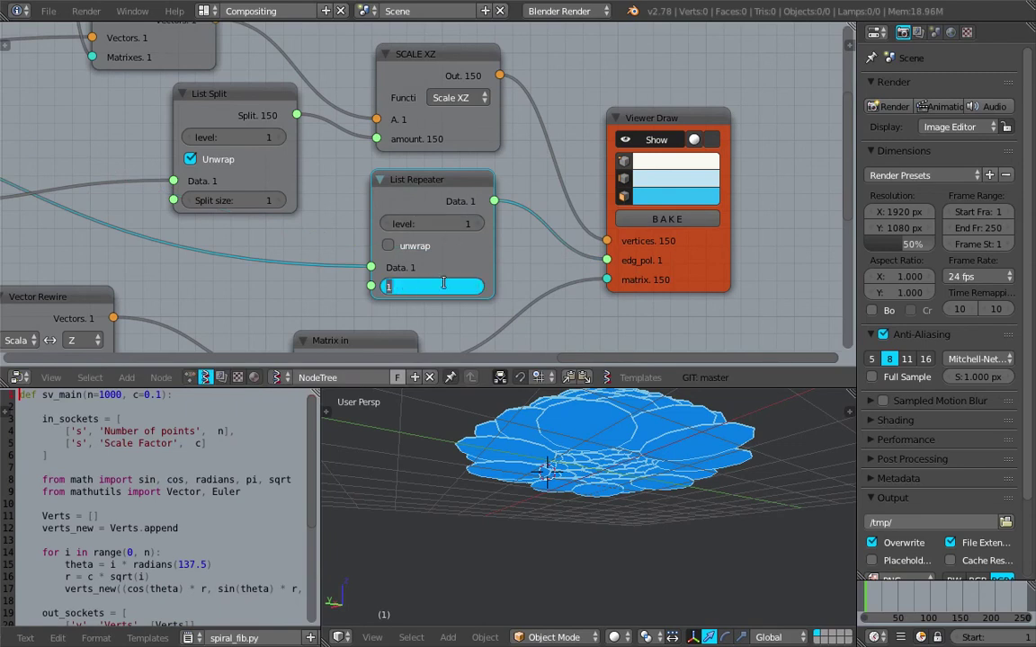
# Set the List Repeater's number to 150, enable its unwrap option, and save the file.
pyautogui.write('150')
pyautogui.press('Return')
pyautogui.hotkey('ctrl', 's')
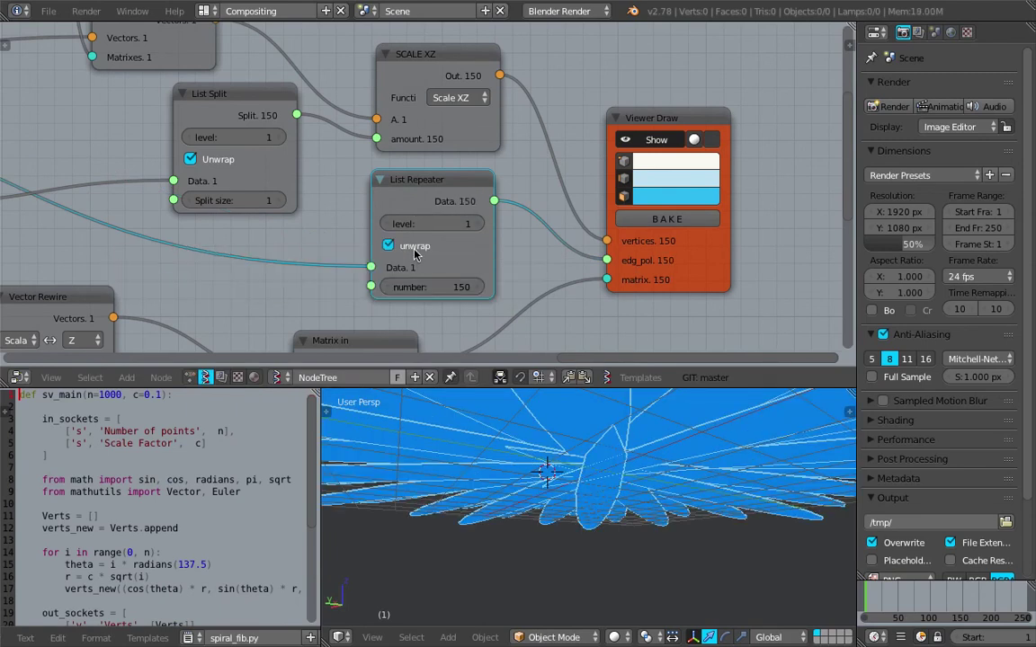
pyautogui.hotkey('ctrl', 's')
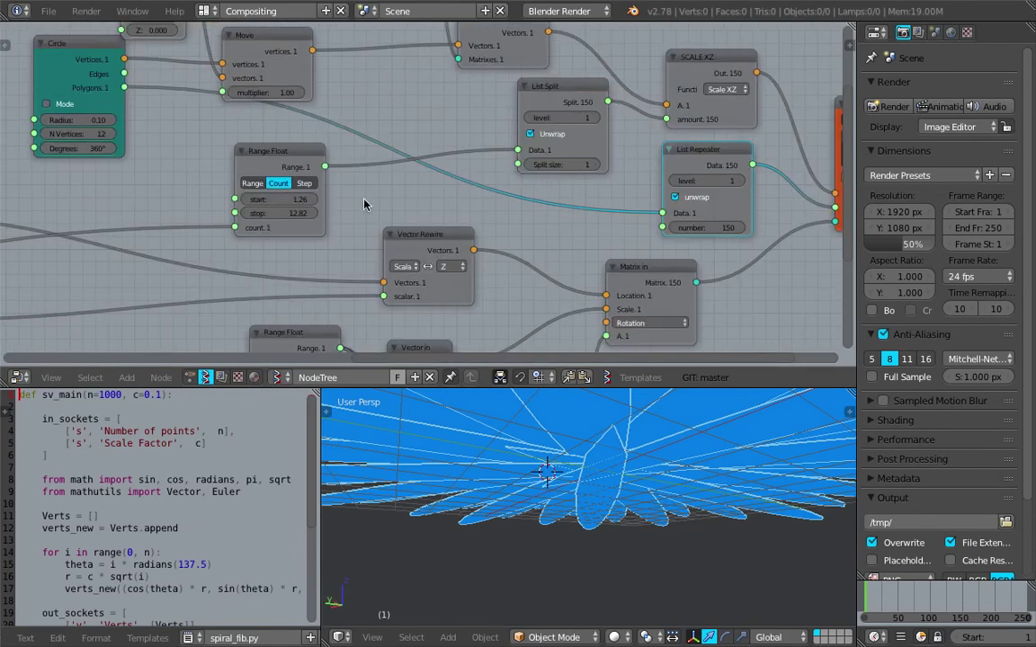
# Connect the Int node's output to the List Repeater's number input and save the file.
pyautogui.moveTo(276, 168); pyautogui.dragTo(264, 171)
pyautogui.scroll(-7, 264, 171)
pyautogui.moveTo(263, 171); pyautogui.dragTo(496, 171, button='middle')
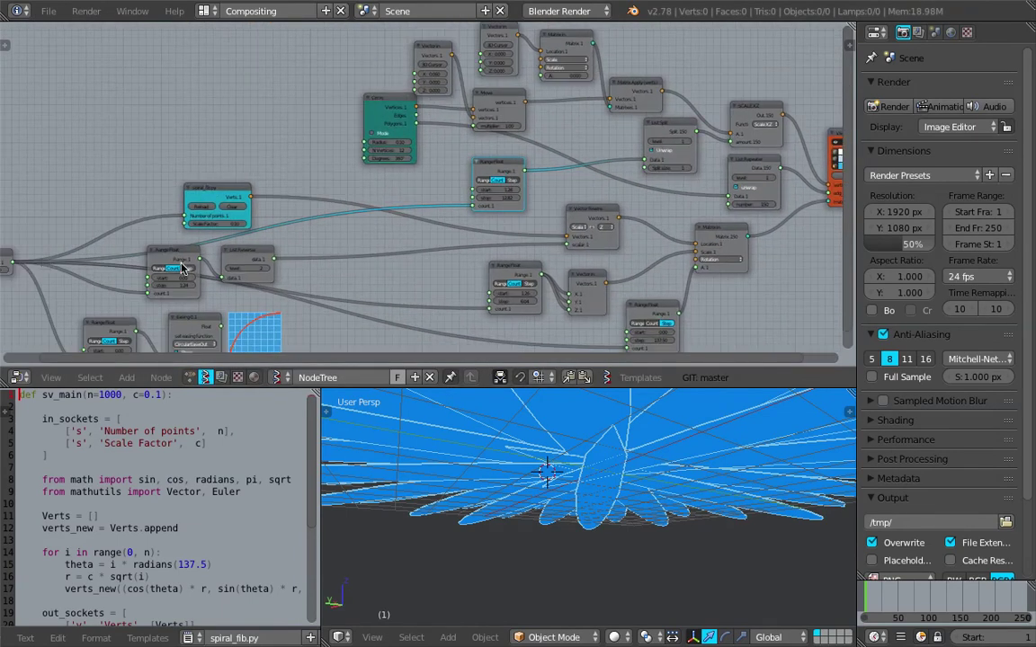
pyautogui.moveTo(12, 264); pyautogui.dragTo(604, 232)
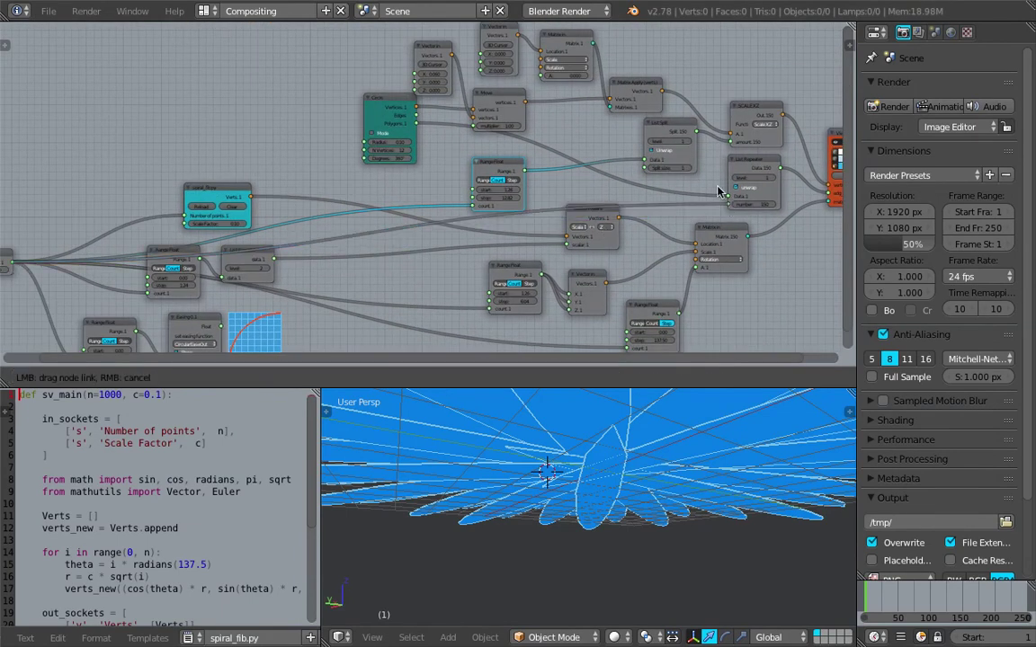
pyautogui.moveTo(687, 152); pyautogui.dragTo(423, 185, button='middle')
pyautogui.scroll(4, 437, 185)
pyautogui.hotkey('ctrl', 's')
pyautogui.click(439, 185)
# Save the file and examine the petals from above and up close in the 3D view.
pyautogui.moveTo(629, 458); pyautogui.dragTo(629, 498, button='middle')
pyautogui.hotkey('ctrl', 's')
pyautogui.click(631, 520)
pyautogui.scroll(-5, 643, 493)
pyautogui.scroll(1, 640, 492)
pyautogui.scroll(5, 629, 490)
pyautogui.scroll(5, 535, 288)
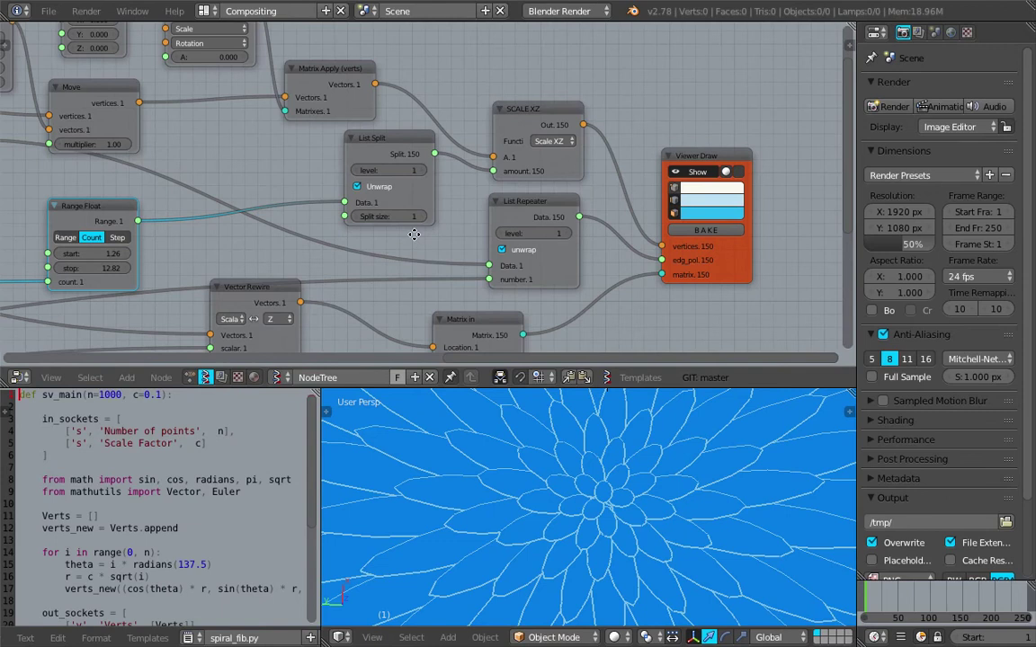
# Set the petal-width Range Float's start to 2.17 and stop to 2.02, and save the file.
pyautogui.moveTo(157, 313); pyautogui.dragTo(363, 260, button='middle')
pyautogui.moveTo(258, 226); pyautogui.dragTo(191, 226)
pyautogui.moveTo(257, 225); pyautogui.dragTo(270, 225)
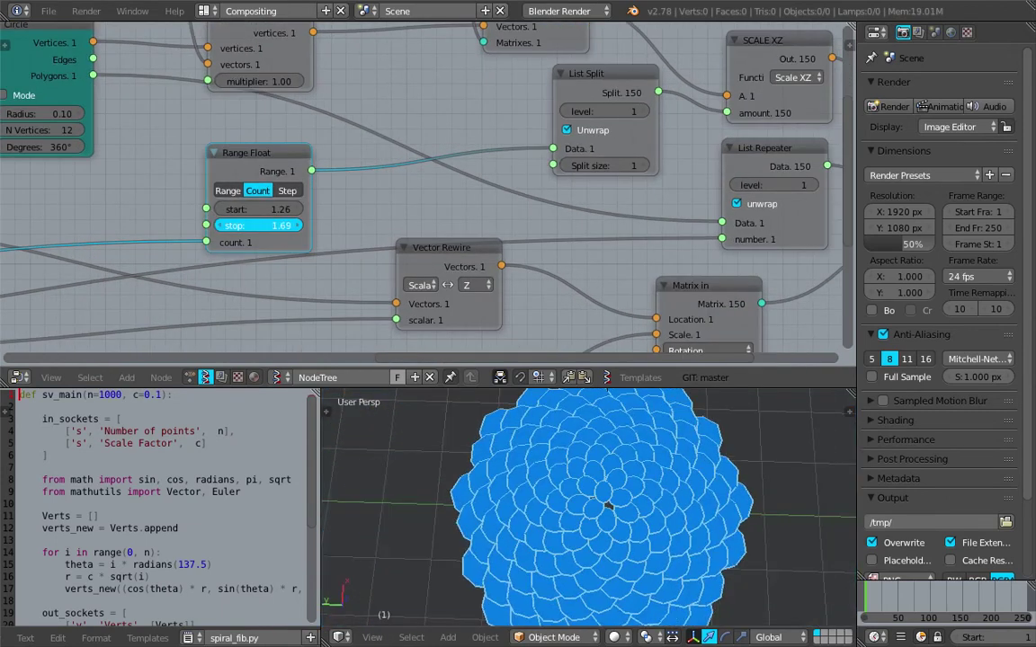
pyautogui.scroll(5, 629, 439)
pyautogui.hotkey('ctrl', 's')
pyautogui.click(281, 211)
pyautogui.moveTo(270, 208); pyautogui.dragTo(308, 209)
pyautogui.write('1')
pyautogui.press('Return')
pyautogui.scroll(-4, 511, 511)
pyautogui.moveTo(555, 545); pyautogui.dragTo(752, 457, button='middle')
pyautogui.scroll(-3, 764, 461)
pyautogui.hotkey('ctrl', 's')
pyautogui.click(753, 458)
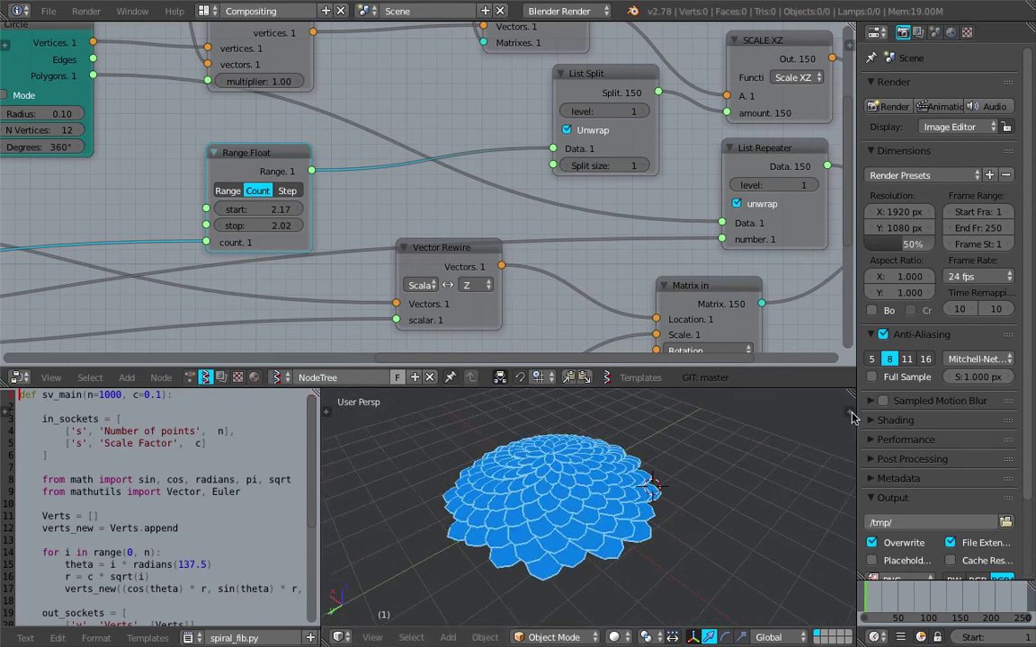
# Enable Ambient Occlusion in the 3D viewport's shading settings and save the file.
pyautogui.click(850, 411)
pyautogui.scroll(-6, 784, 538)
pyautogui.click(765, 553)
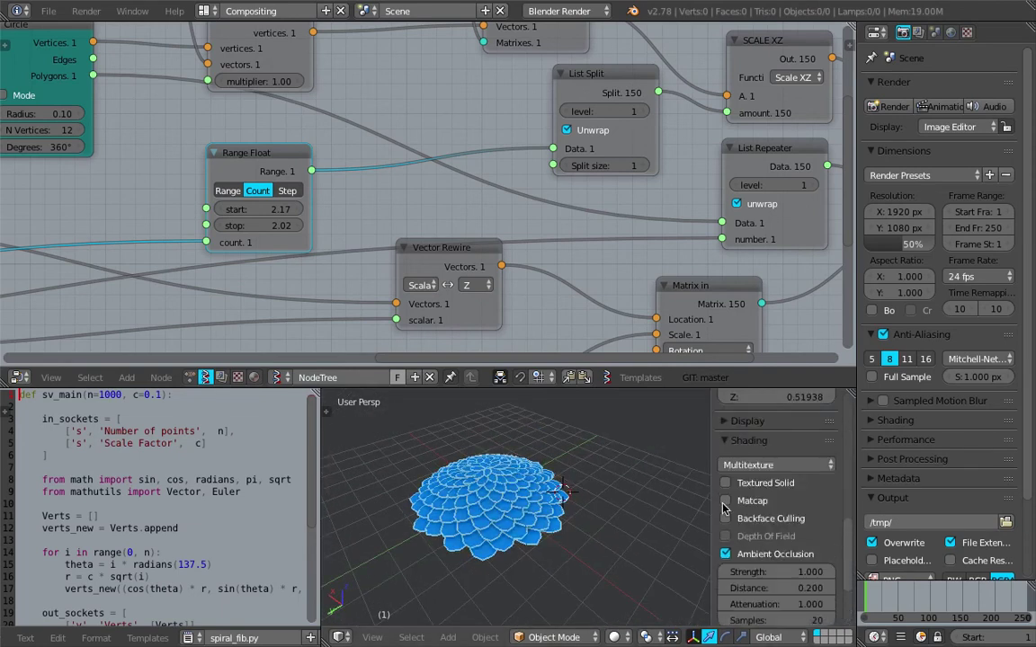
pyautogui.press('n')
pyautogui.scroll(5, 623, 511)
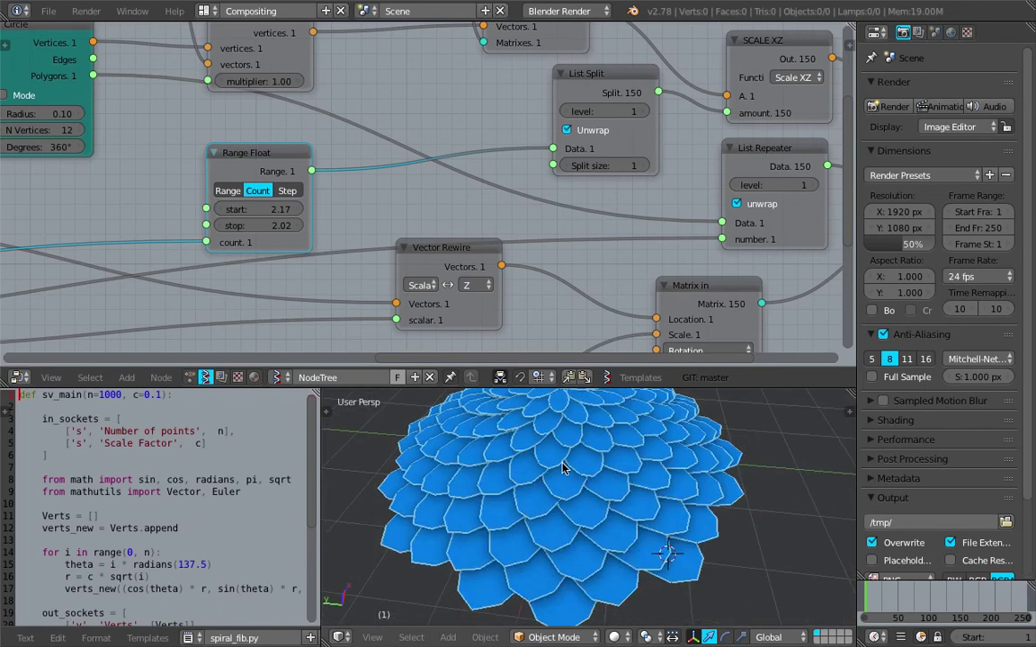
pyautogui.moveTo(623, 511); pyautogui.dragTo(664, 516, button='middle')
pyautogui.scroll(-3, 310, 219)
pyautogui.hotkey('ctrl', 's')
# Raise the Int node's value to 250 and check the bloom in the 3D view.
pyautogui.moveTo(178, 201); pyautogui.dragTo(377, 178, button='middle')
pyautogui.click(420, 206)
pyautogui.scroll(-2, 499, 214)
pyautogui.scroll(5, 455, 219)
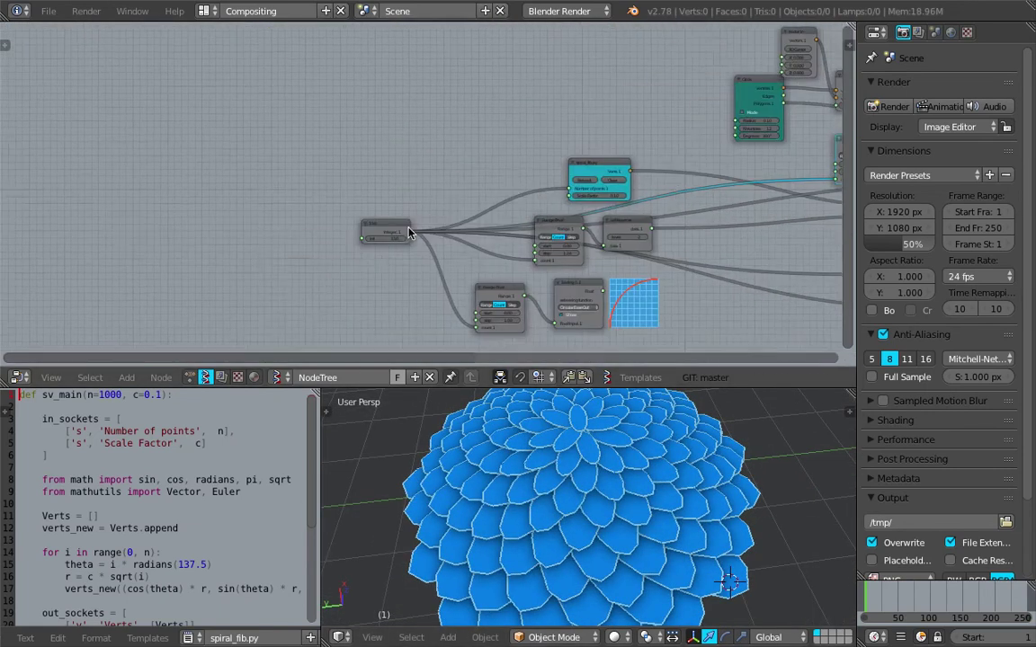
pyautogui.moveTo(389, 264); pyautogui.dragTo(392, 264)
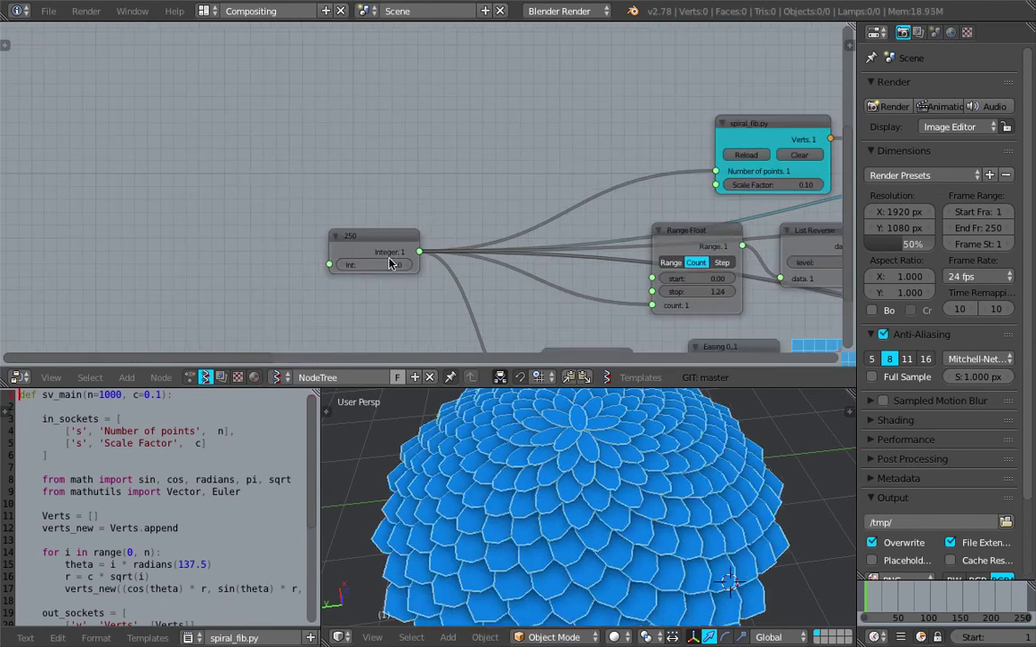
pyautogui.scroll(-5, 596, 539)
pyautogui.scroll(6, 596, 527)
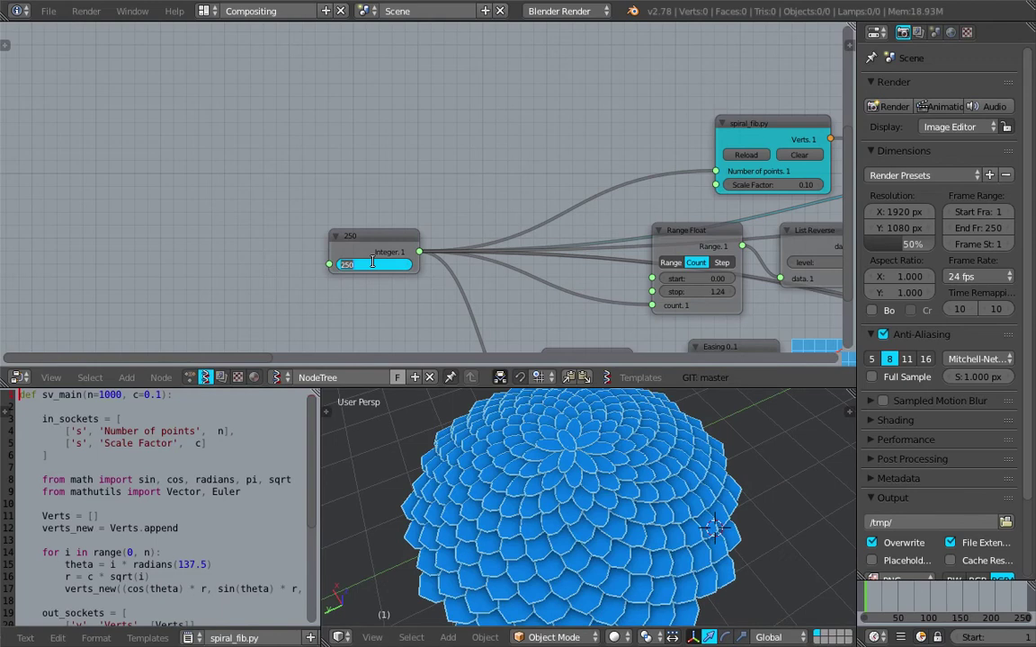
# Save the file and set the Int node's value to 134.
pyautogui.press('Return')
pyautogui.hotkey('ctrl', 's')
pyautogui.moveTo(463, 485); pyautogui.dragTo(596, 473, button='middle')
pyautogui.click(524, 516)
pyautogui.moveTo(375, 264); pyautogui.dragTo(441, 284)
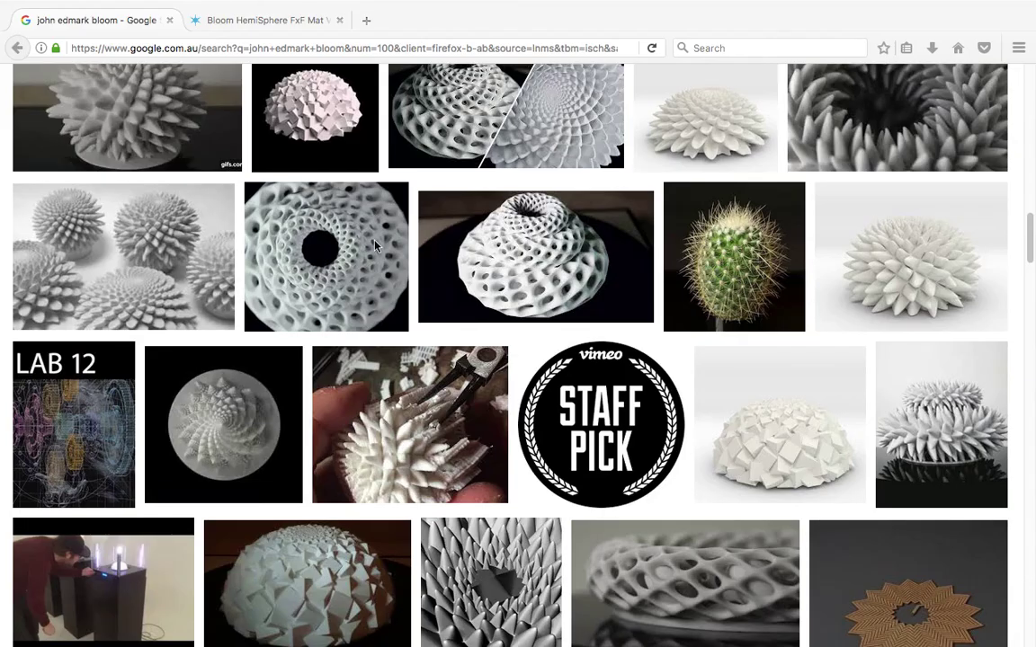
# In the browser, switch to the Shapeways Bloom HemiSphere page, stop its unresponsive script, and view the product image.
pyautogui.hotkey('ctrl', 'Tab')
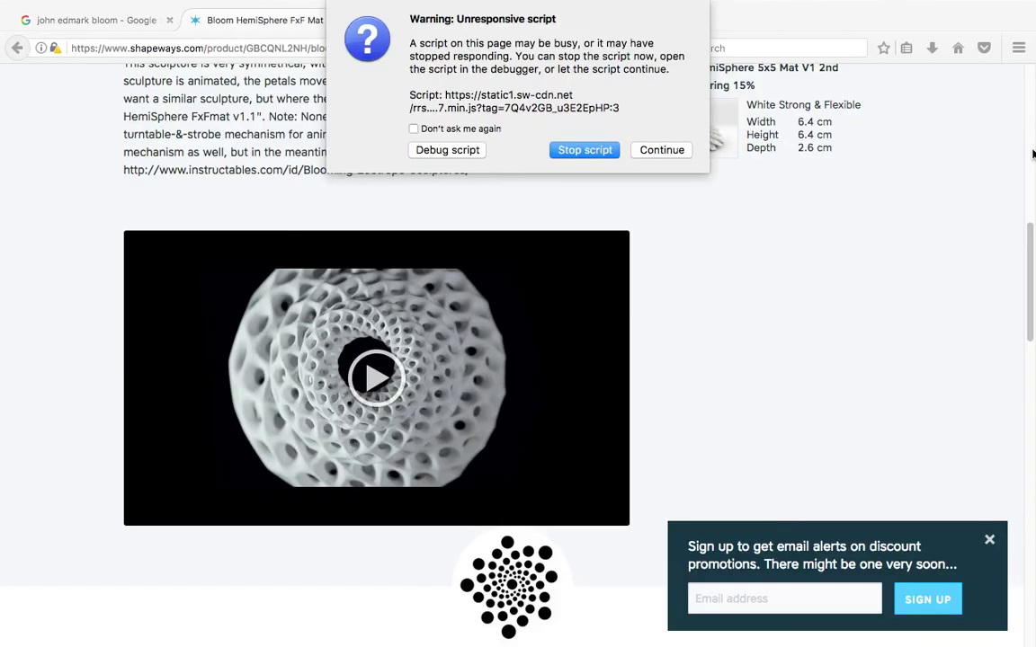
pyautogui.click(584, 150)
pyautogui.scroll(10, 630, 225)
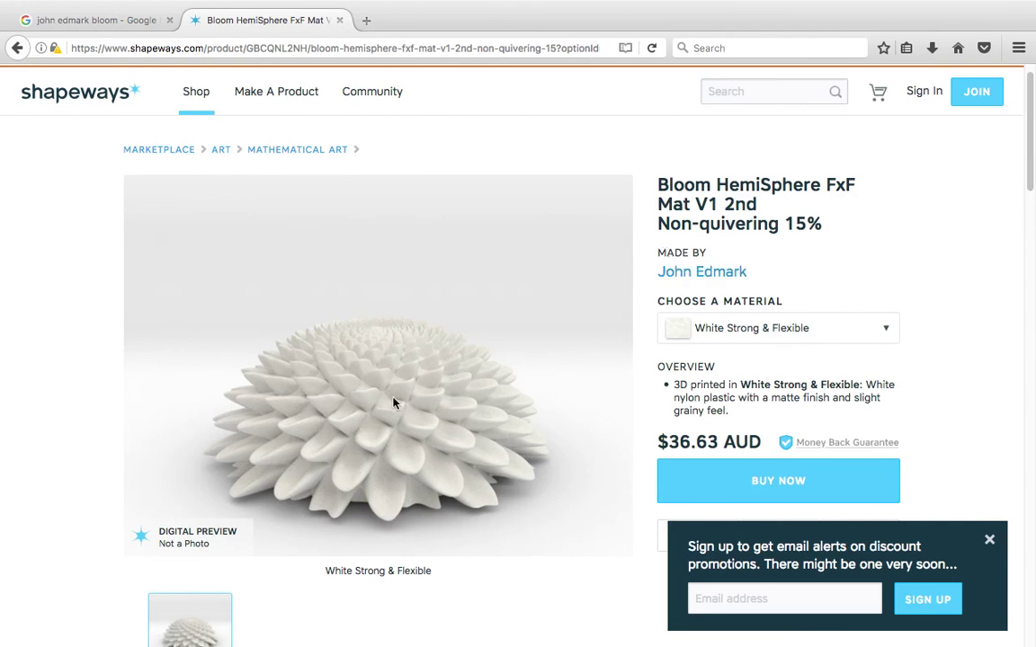
# Return to Blender and rename the node tree as John_Edmark_Study.
pyautogui.hotkey('ctrl', 'Right')
pyautogui.moveTo(528, 440)
pyautogui.mouseDown(button='middle')
pyautogui.moveTo(587, 486)
pyautogui.moveTo(646, 432)
pyautogui.moveTo(602, 448)
pyautogui.moveTo(530, 420)
pyautogui.moveTo(539, 474)
pyautogui.moveTo(529, 437)
pyautogui.moveTo(532, 452)
pyautogui.mouseUp(button='middle')
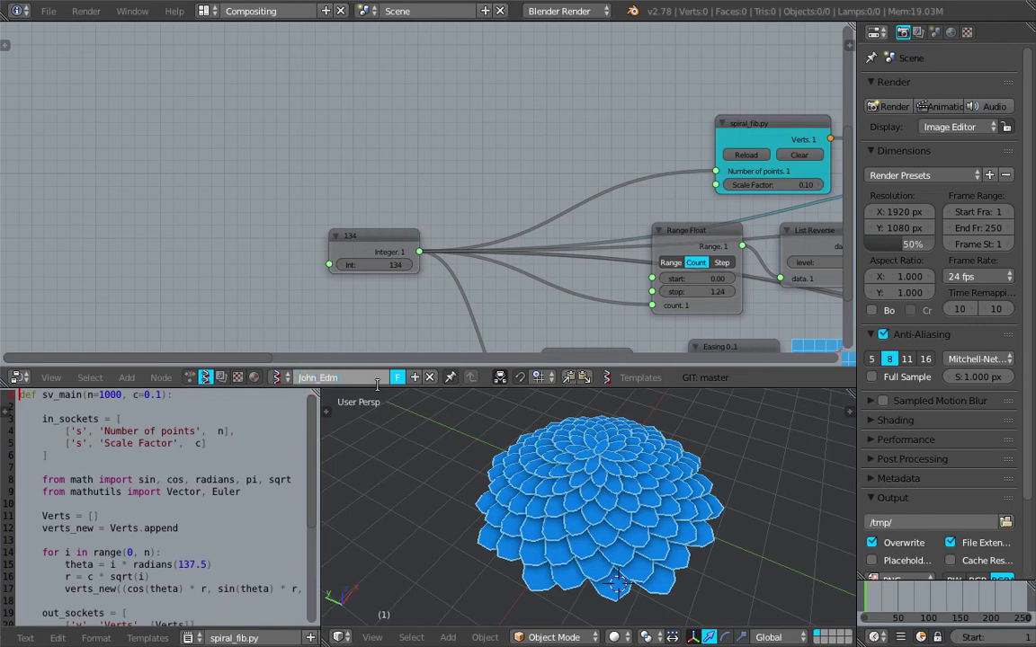
pyautogui.write('udy')
pyautogui.press('Return')
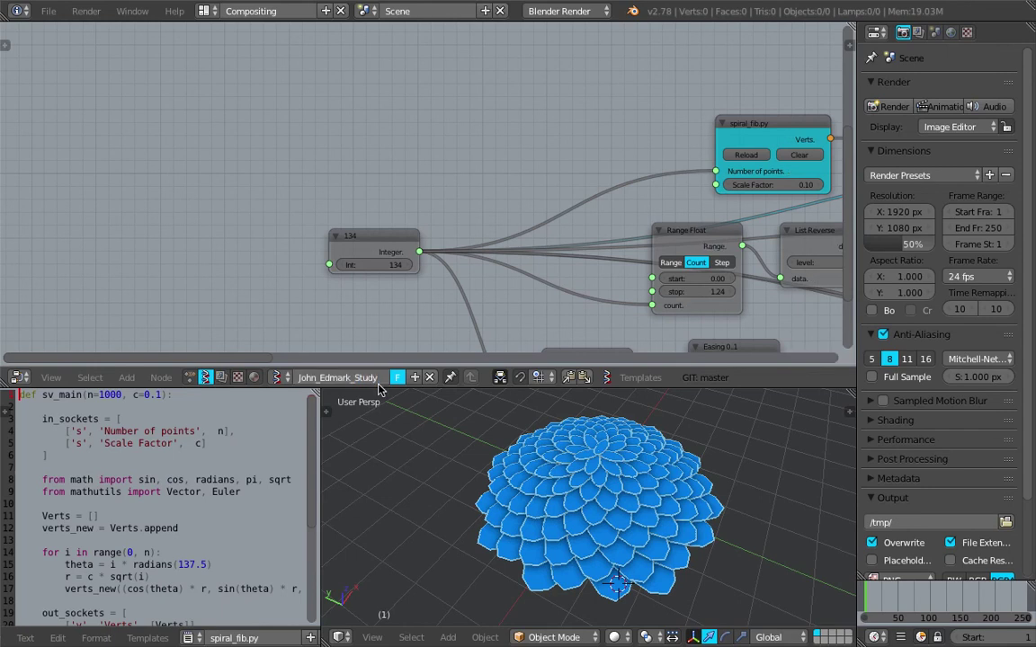
# Move the Matrix in node further away from the Vector Rewire node.
pyautogui.moveTo(504, 445); pyautogui.dragTo(642, 491, button='middle')
pyautogui.scroll(-4, 506, 102)
pyautogui.moveTo(809, 296)
pyautogui.mouseDown(button='middle')
pyautogui.moveTo(462, 205)
pyautogui.moveTo(384, 221)
pyautogui.mouseUp(button='middle')
pyautogui.moveTo(560, 216)
pyautogui.mouseDown(button='middle')
pyautogui.moveTo(451, 231)
pyautogui.moveTo(349, 265)
pyautogui.mouseUp(button='middle')
pyautogui.scroll(3, 454, 243)
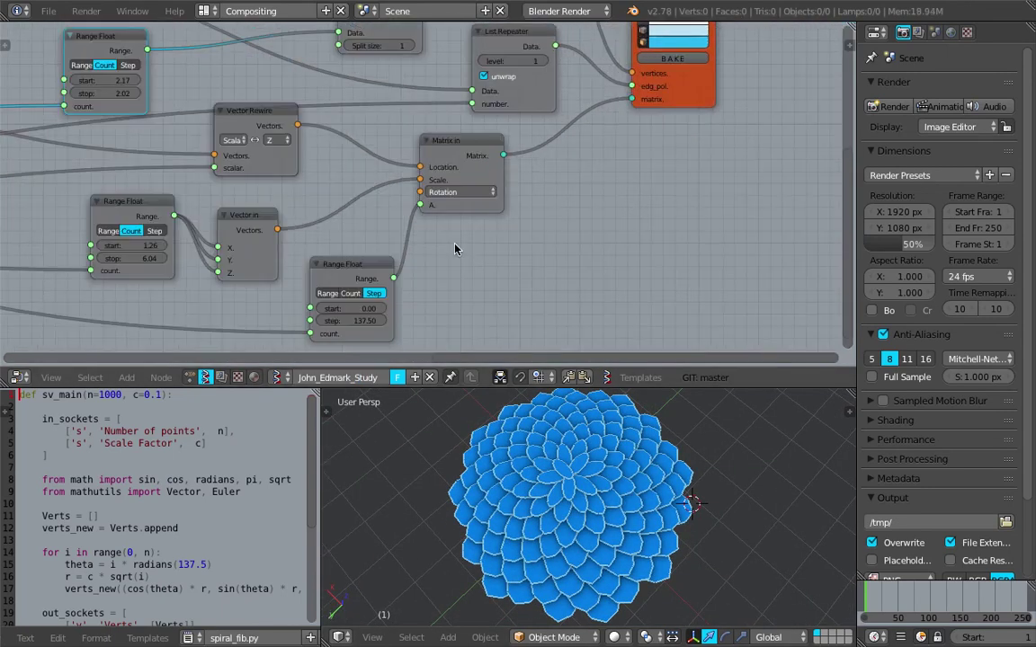
pyautogui.moveTo(460, 159); pyautogui.dragTo(511, 157)
# Switch the scale Range Float to Step mode with start 0.93 and step 0.64.
pyautogui.moveTo(223, 224); pyautogui.dragTo(413, 213, button='middle')
pyautogui.moveTo(322, 207); pyautogui.dragTo(299, 211)
pyautogui.moveTo(300, 211); pyautogui.dragTo(312, 205, button='middle')
pyautogui.scroll(2, 310, 211)
pyautogui.click(340, 218)
pyautogui.moveTo(311, 233); pyautogui.dragTo(292, 247)
pyautogui.scroll(-7, 630, 537)
pyautogui.moveTo(630, 536); pyautogui.dragTo(644, 513, button='middle')
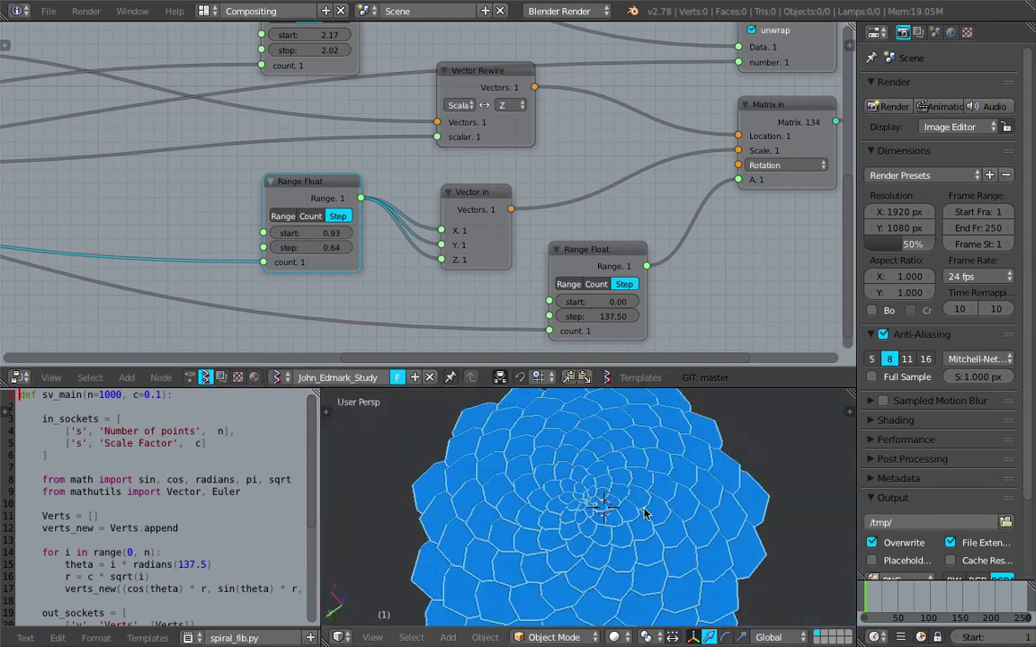
# Undo the scale Range Float's switch to Step mode, and set its start to 1.05 in Count mode.
pyautogui.hotkey('ctrl', 'z')
pyautogui.hotkey('ctrl', 'z')
pyautogui.hotkey('ctrl', 'z')
pyautogui.scroll(4, 620, 510)
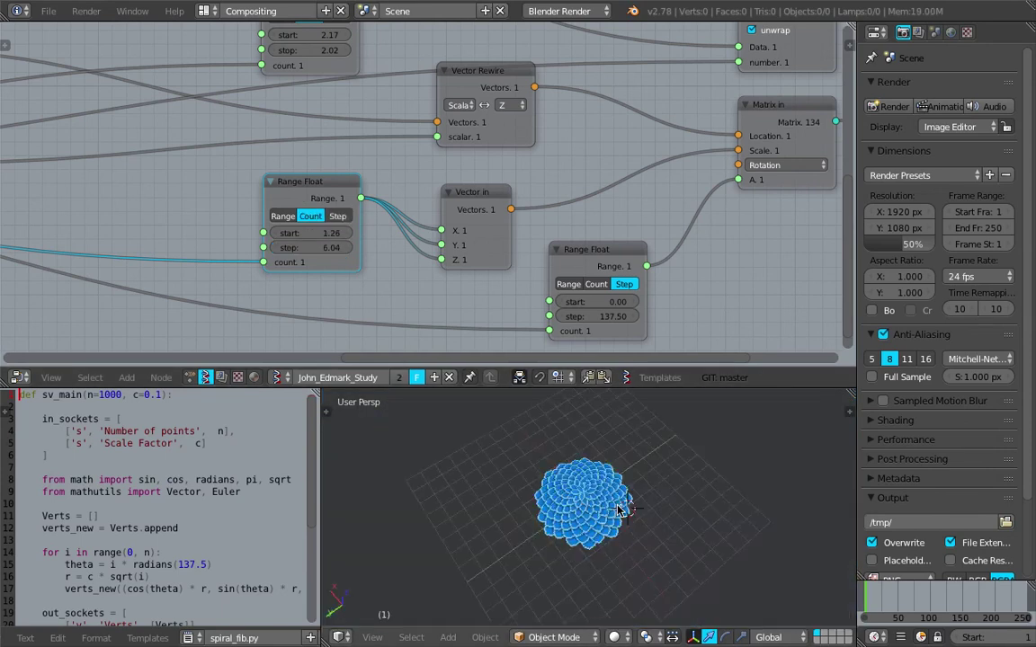
pyautogui.moveTo(297, 233)
pyautogui.mouseDown()
pyautogui.moveTo(239, 232)
pyautogui.moveTo(277, 232)
pyautogui.mouseUp()
pyautogui.moveTo(649, 499); pyautogui.dragTo(584, 475, button='middle')
pyautogui.scroll(4, 643, 530)
pyautogui.scroll(-2, 640, 515)
pyautogui.scroll(-2, 641, 514)
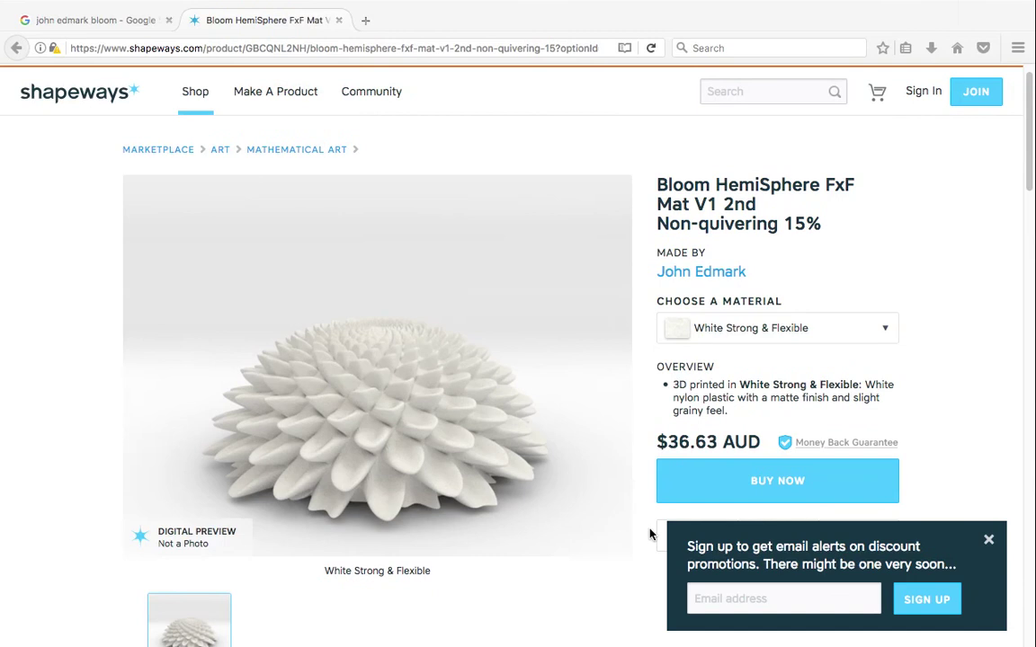
# Compare the dome's overlapping petals from above and from the side with the Shapeways Bloom HemiSphere product image.
pyautogui.scroll(-3, 672, 449)
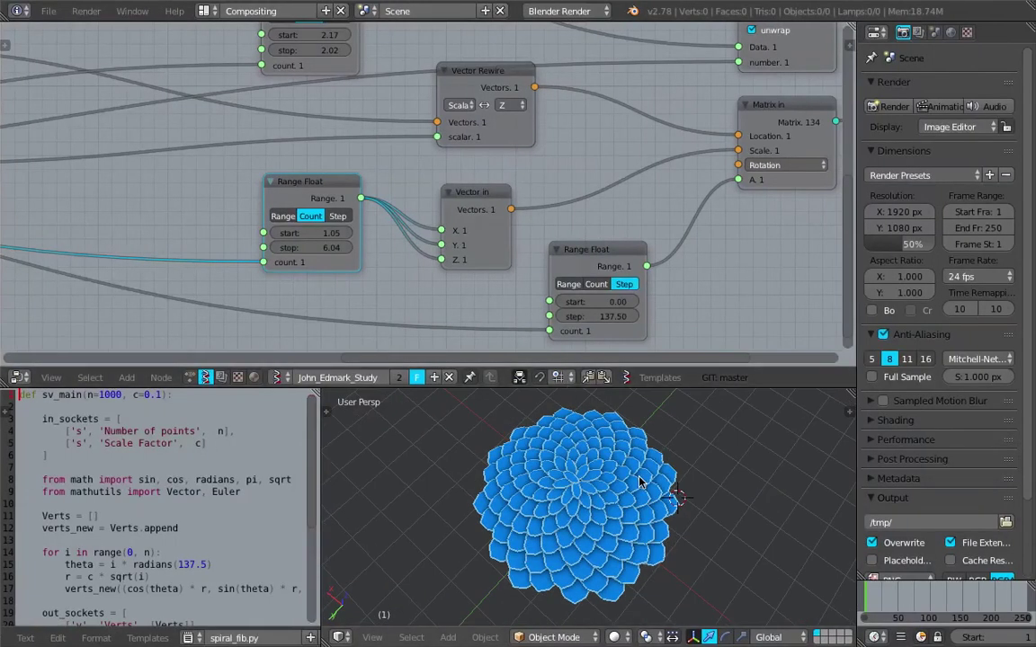
pyautogui.moveTo(582, 500); pyautogui.dragTo(603, 513, button='middle')
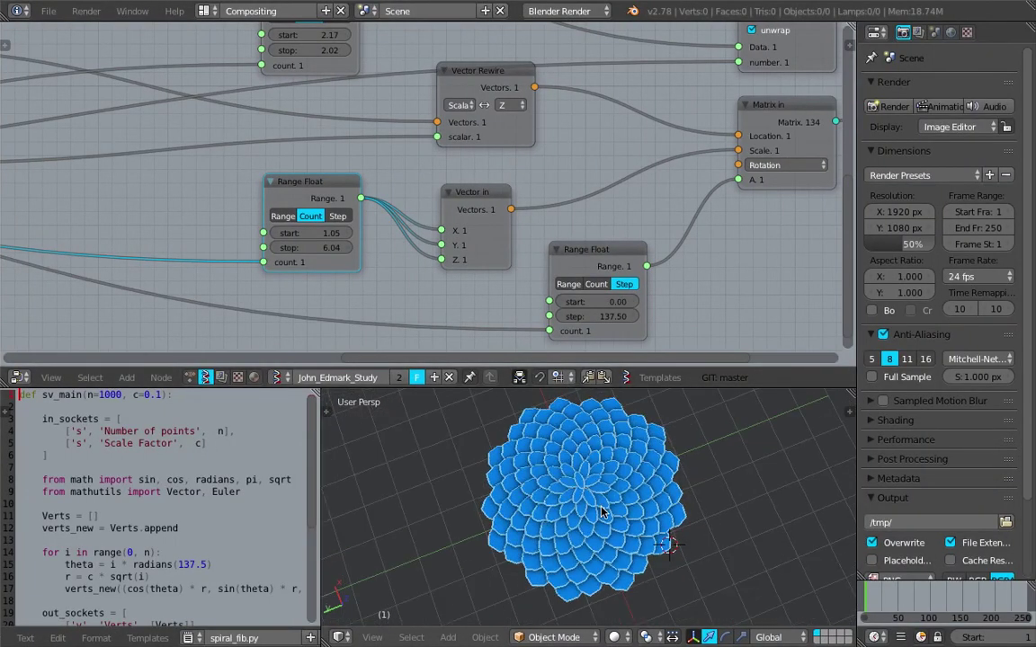
pyautogui.moveTo(680, 488); pyautogui.dragTo(670, 452, button='middle')
pyautogui.hotkey('shift', 'a')
pyautogui.moveTo(751, 398)
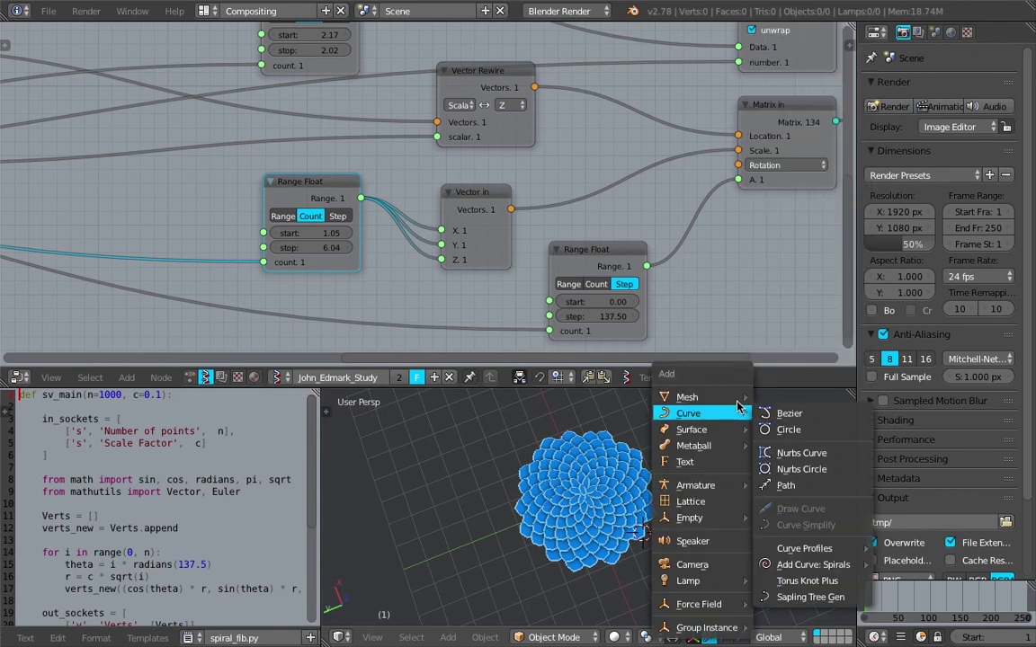
pyautogui.scroll(5, 557, 481)
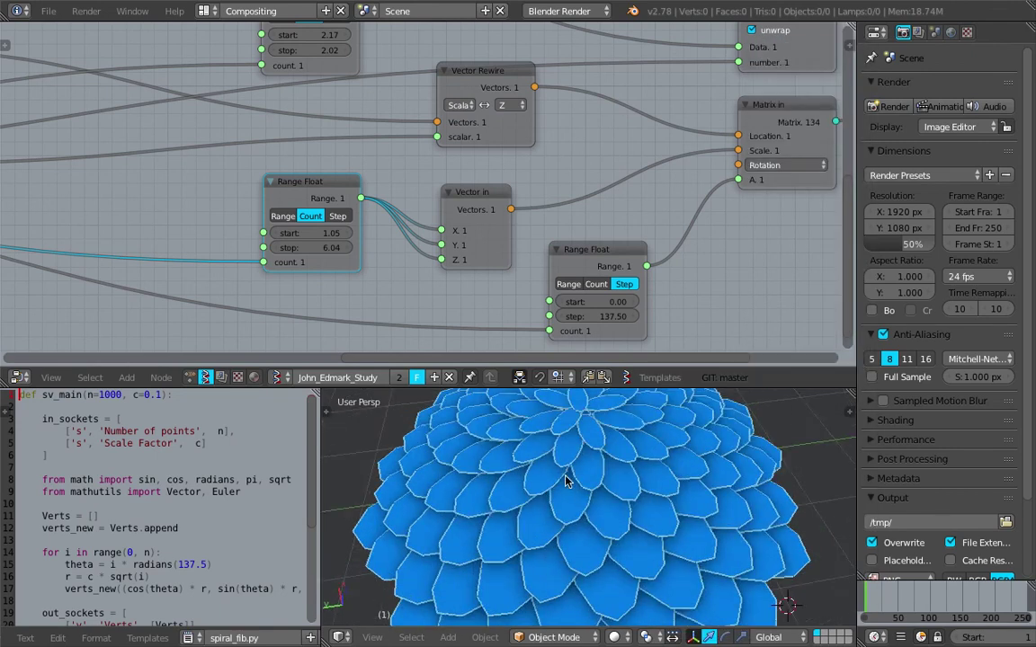
pyautogui.scroll(-5, 568, 478)
pyautogui.moveTo(580, 469); pyautogui.dragTo(573, 432, button='middle')
pyautogui.scroll(5, 617, 485)
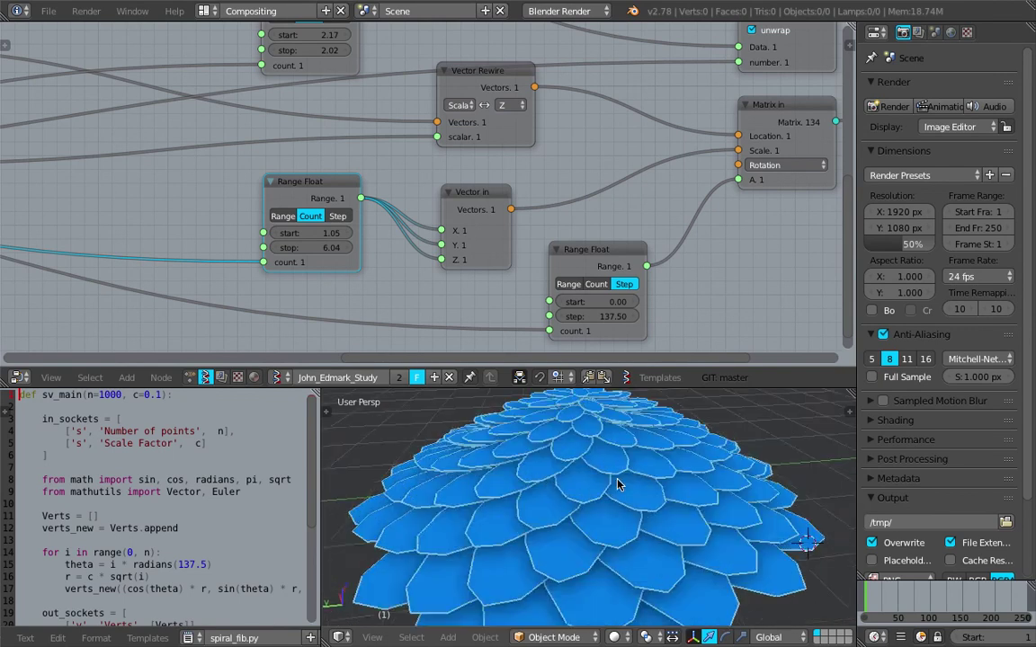
pyautogui.scroll(2, 616, 485)
# Save the Blender file with the finished petal dome, overwriting the existing version.
pyautogui.hotkey('ctrl', 's')
pyautogui.click(618, 483)
pyautogui.moveTo(619, 482)
pyautogui.mouseDown(button='middle')
pyautogui.moveTo(661, 455)
pyautogui.moveTo(623, 438)
pyautogui.moveTo(548, 454)
pyautogui.moveTo(623, 501)
pyautogui.mouseUp(button='middle')
pyautogui.scroll(-4, 640, 509)
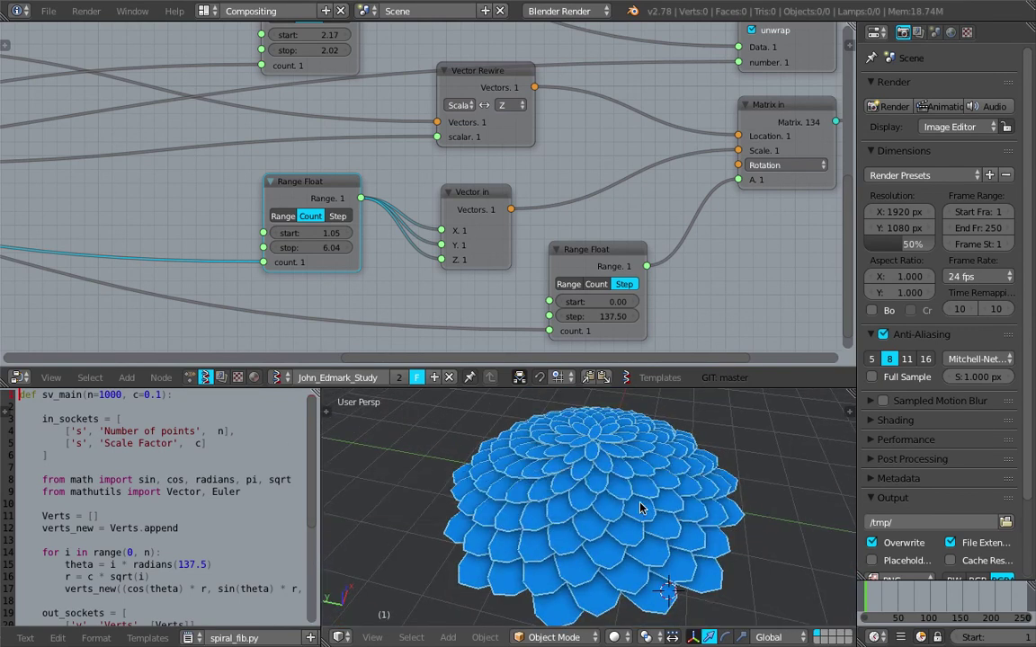
pyautogui.moveTo(640, 508); pyautogui.dragTo(546, 455, button='middle')
pyautogui.scroll(2, 593, 525)
pyautogui.hotkey('ctrl', 's')
pyautogui.click(546, 455)
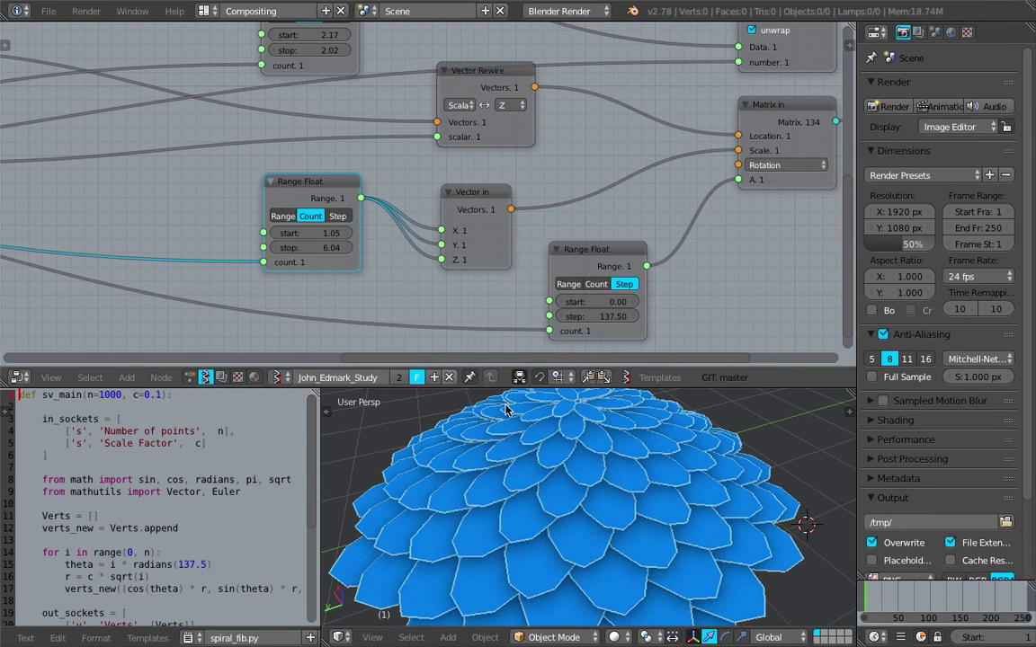
# Enlarge the 3D viewport upward into the node editor's area so the whole petal dome fits.
pyautogui.moveTo(512, 388); pyautogui.dragTo(512, 240)
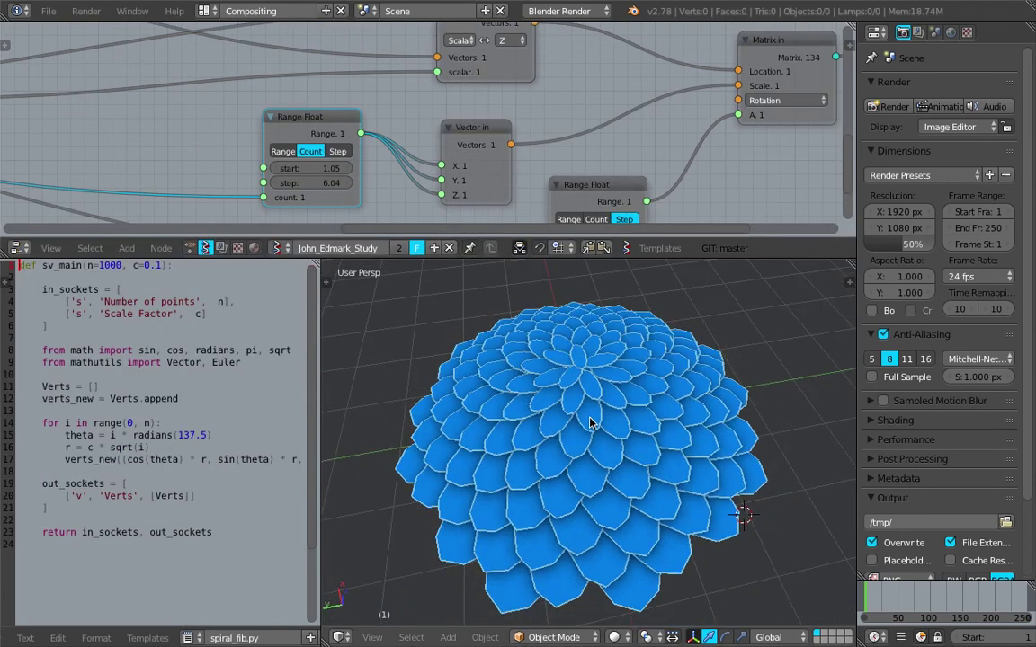